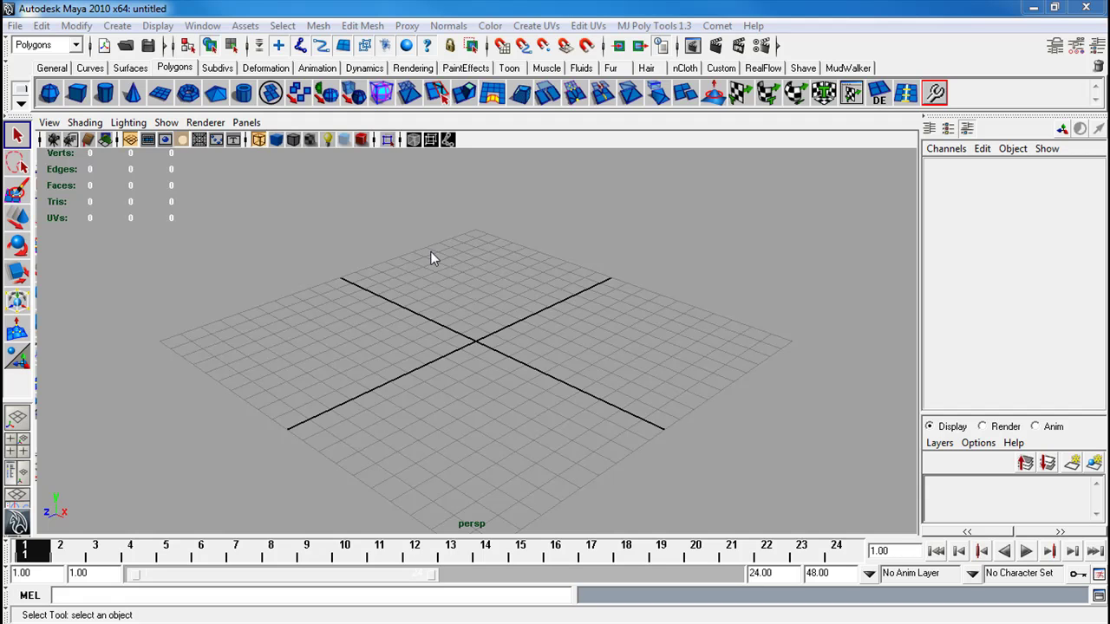
Step: Switch the perspective viewport to the top view, framing the grid origin and the positive X side
key("space")
left_click_drag(430, 266, 411, 270)
right_click_drag(555, 327, 214, 249, "alt")
right_click_drag(651, 319, 147, 242, "alt")
middle_click_drag(523, 291, 262, 295, "alt")
right_click_drag(520, 298, 364, 276, "alt")
Step: Start the Joint Tool with Scale compensate off, long bone length 1 and long bone radius 0.5
left_click(316, 68)
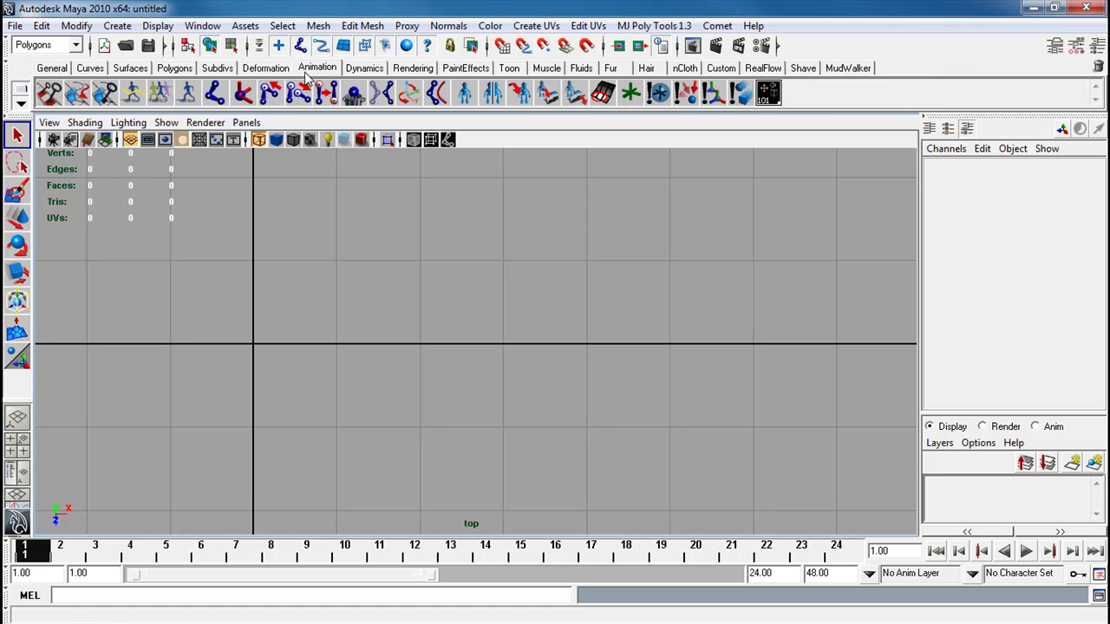
left_click(214, 93)
double_click(20, 380)
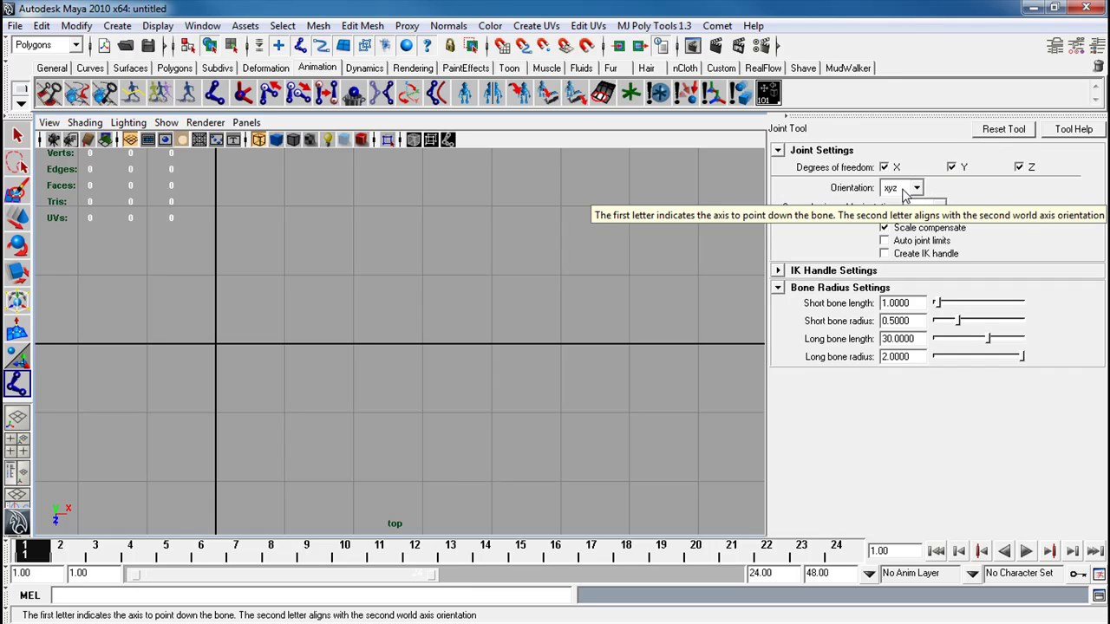
left_click(916, 230)
left_click(914, 339)
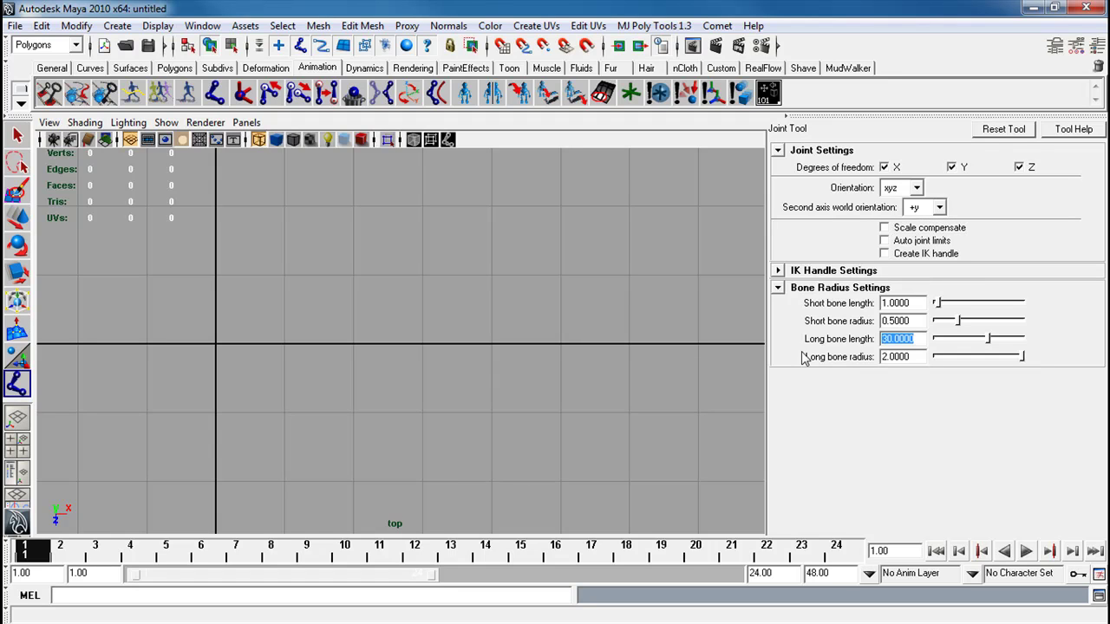
type("1")
key("Tab")
type("0.5")
key("Return")
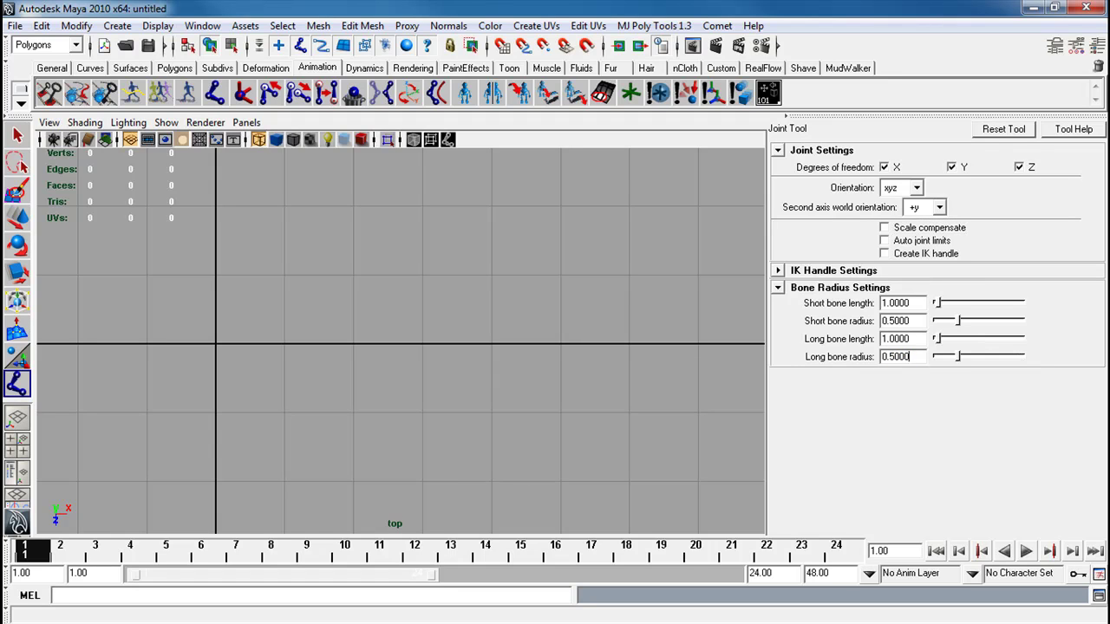
Step: Set the display scale for all joints to 1
left_click(273, 351)
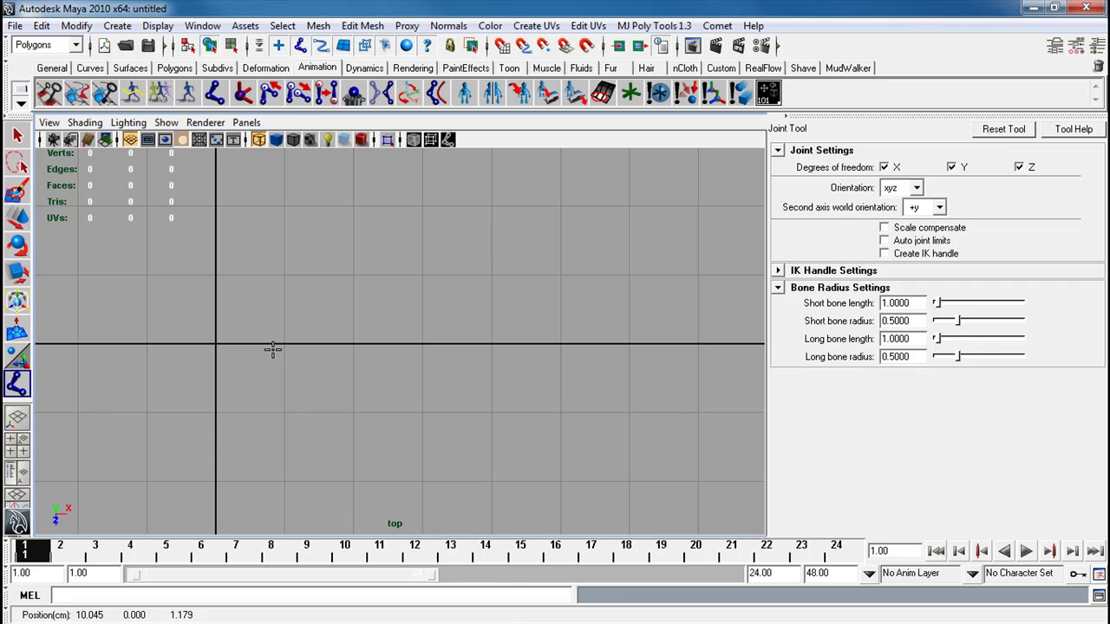
key("ctrl+z")
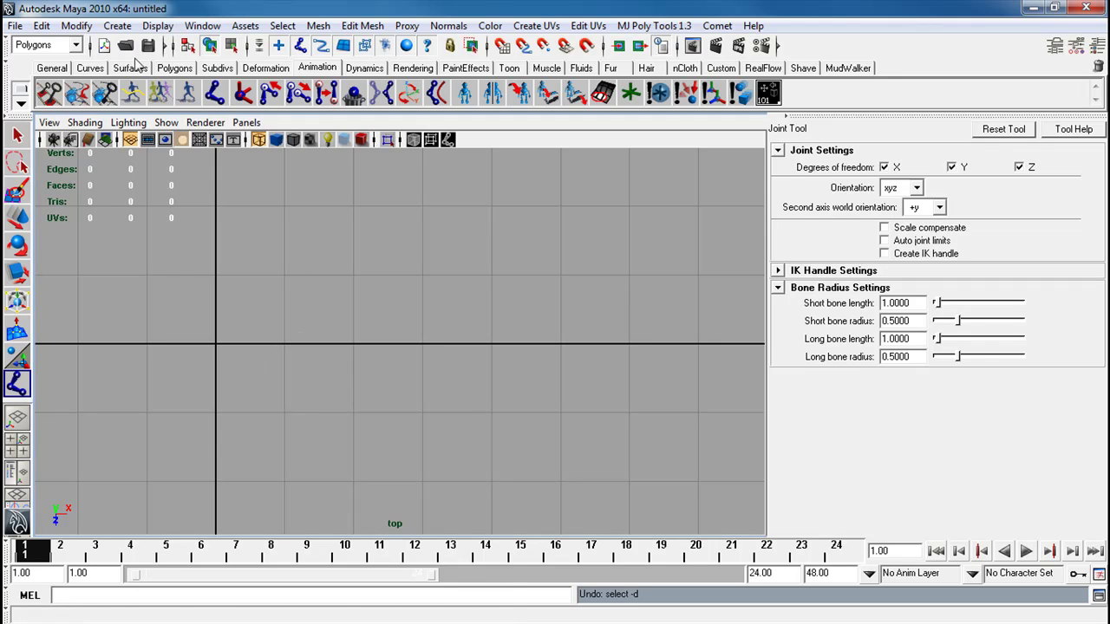
left_click(157, 25)
mouse_move(104, 241)
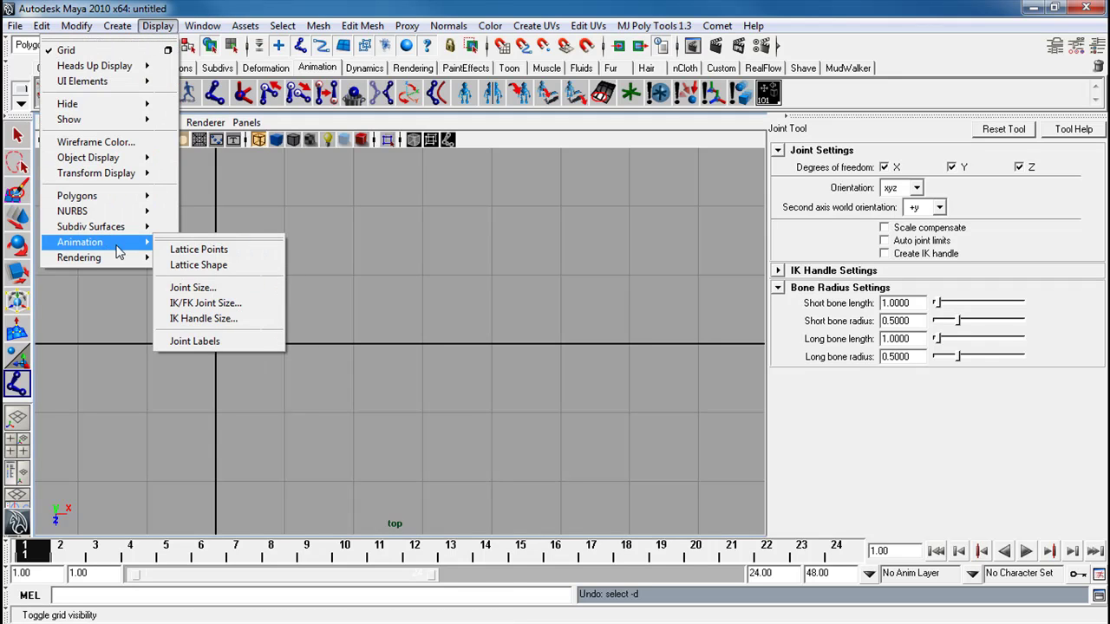
left_click(186, 288)
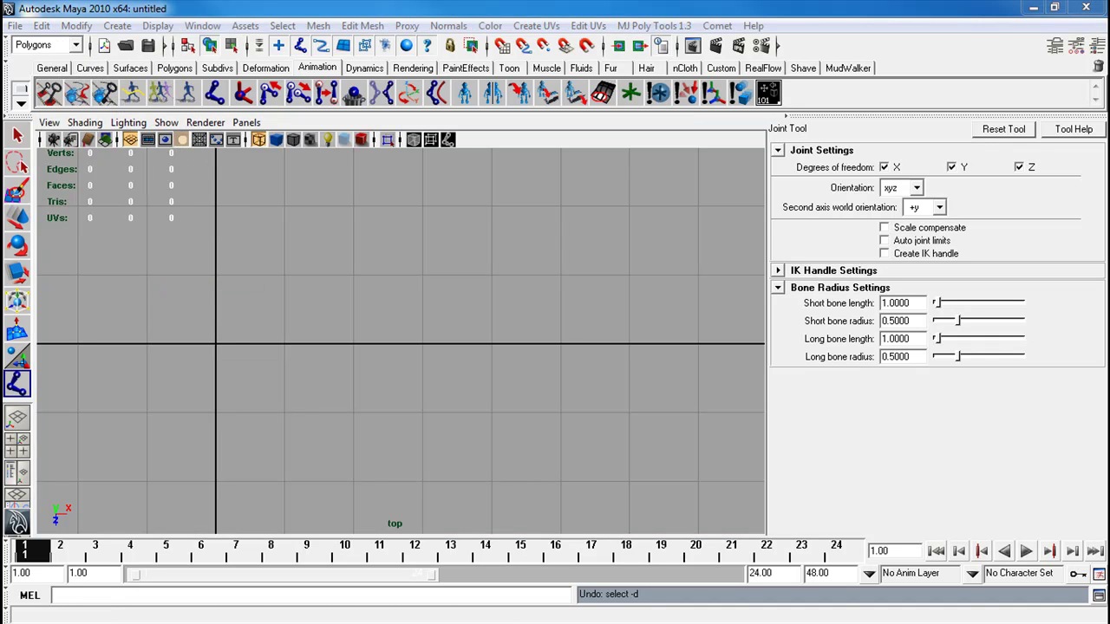
double_click(420, 373)
type("1")
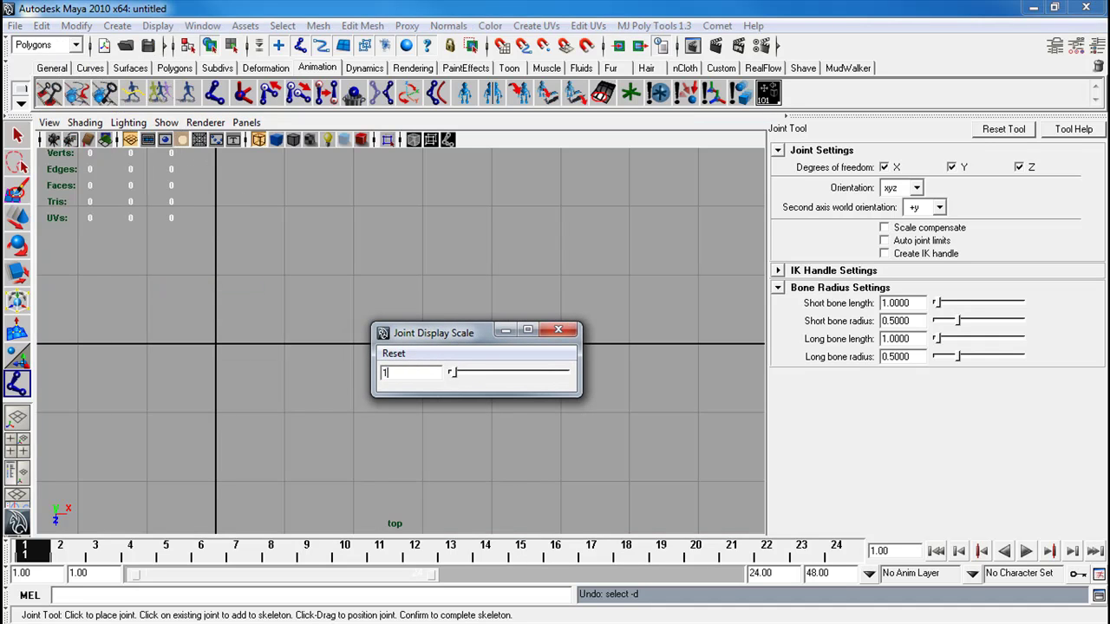
left_click(570, 332)
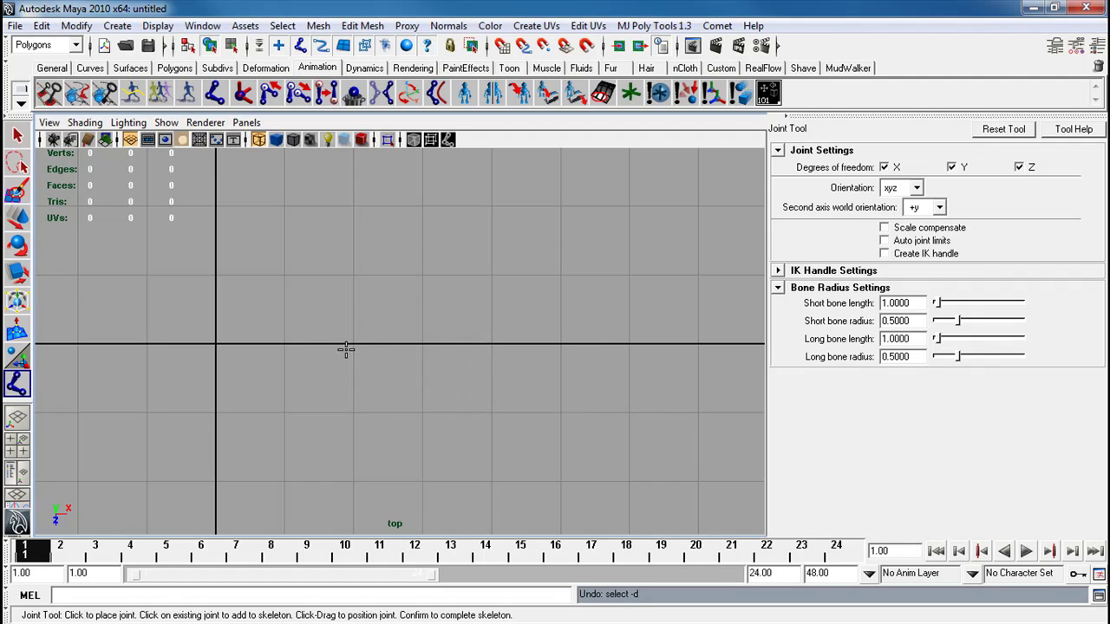
Step: Draw a three-joint arm chain along X: a short bone from about X 12, Z 3 to X 25, Z -3, followed by a long bone
left_click(283, 358)
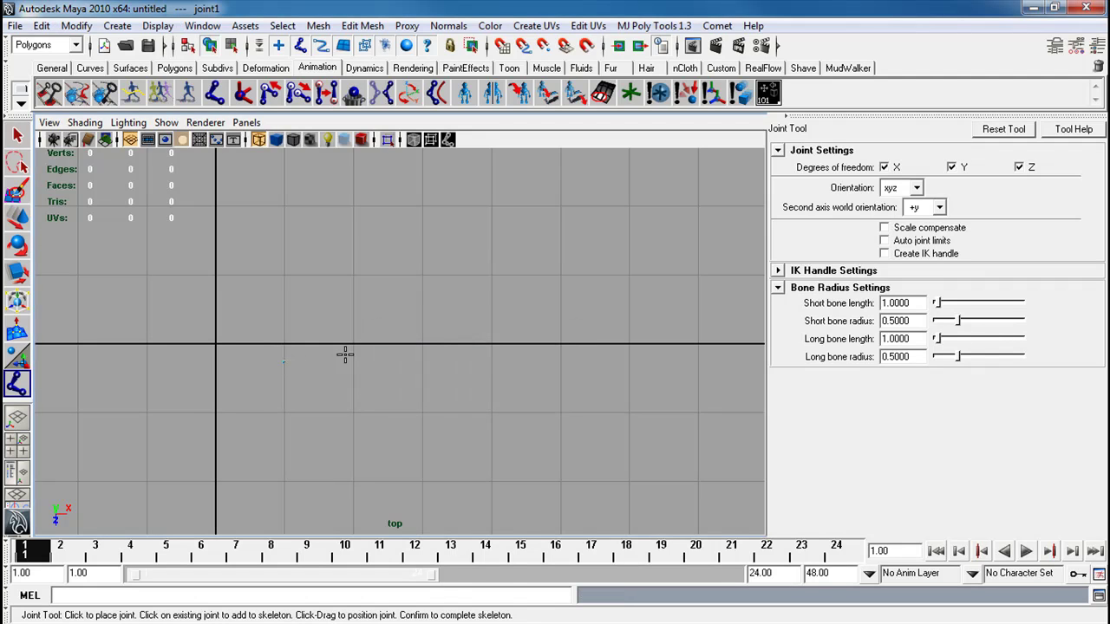
left_click(358, 327)
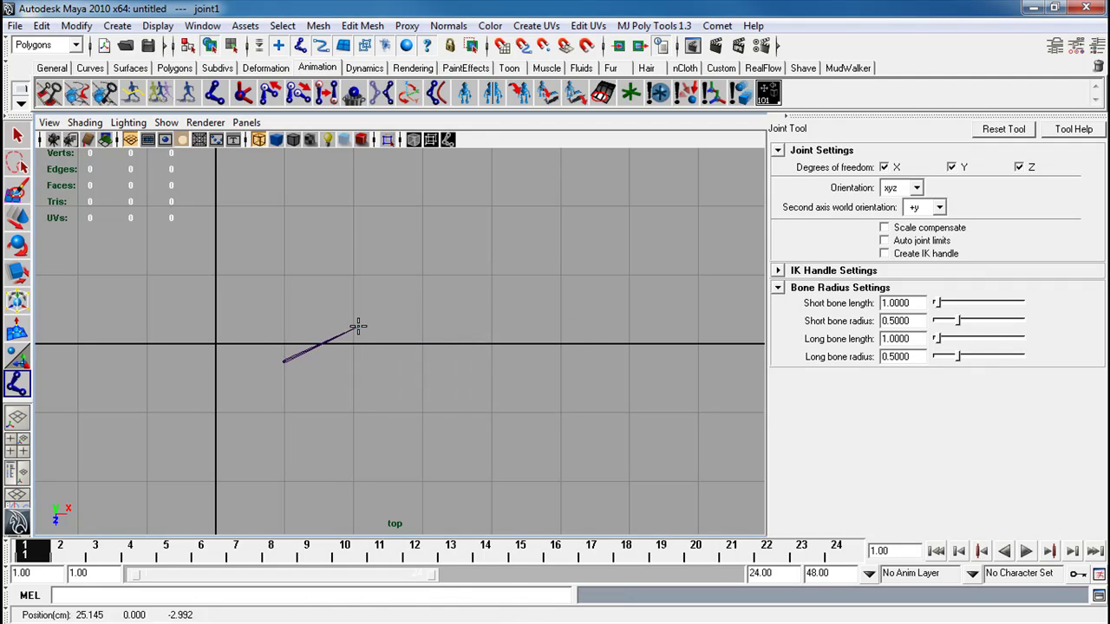
left_click(513, 319)
key("z")
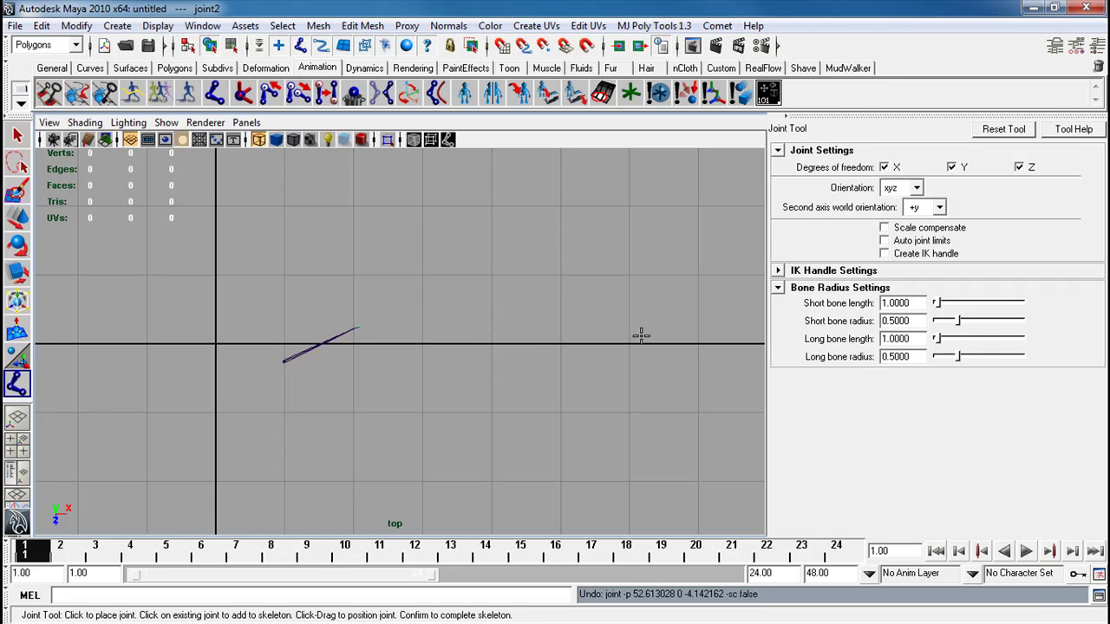
left_click(644, 336, "shift")
left_click_drag(643, 335, 652, 339)
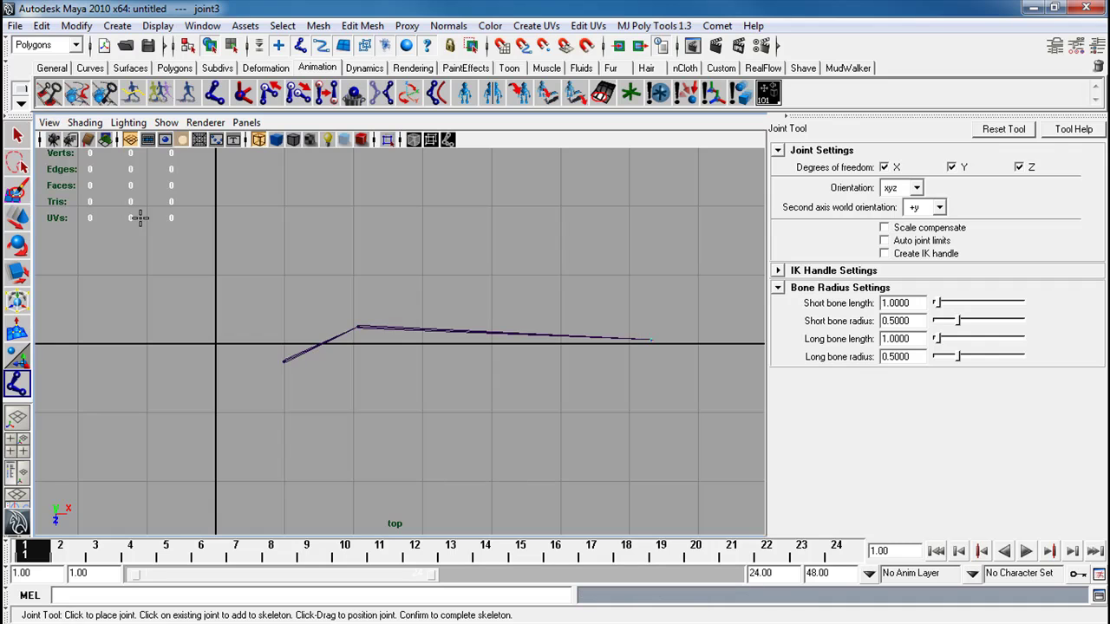
left_click(17, 137)
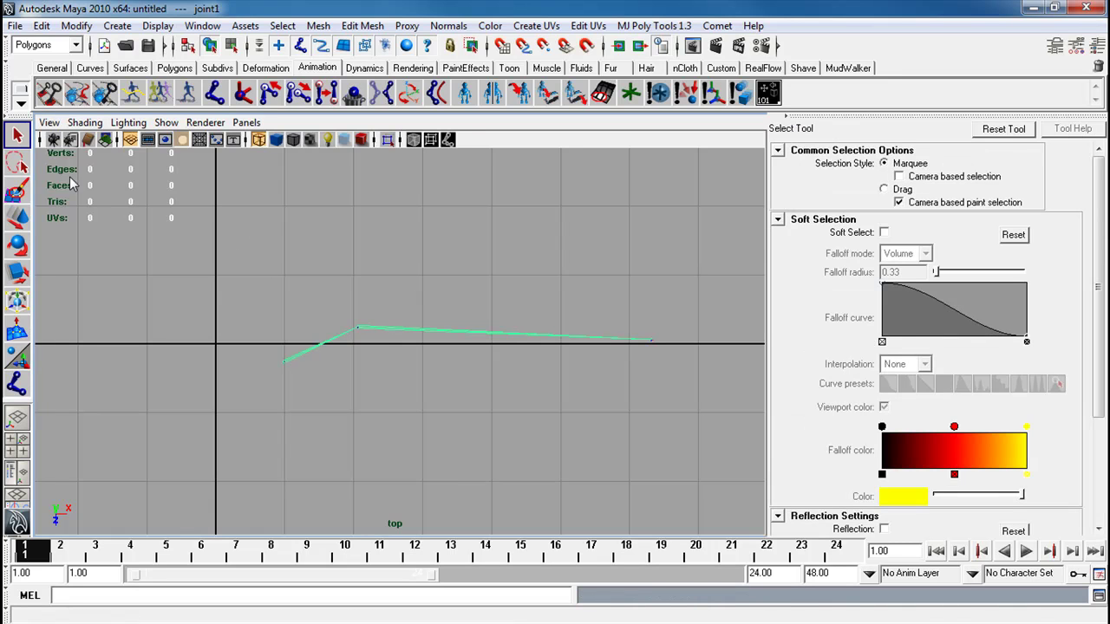
Step: In the perspective view, raise the root joint with its whole chain to about 37.7 units above the grid
left_click(440, 357)
key("space")
left_click_drag(438, 332, 444, 355)
left_click(420, 348)
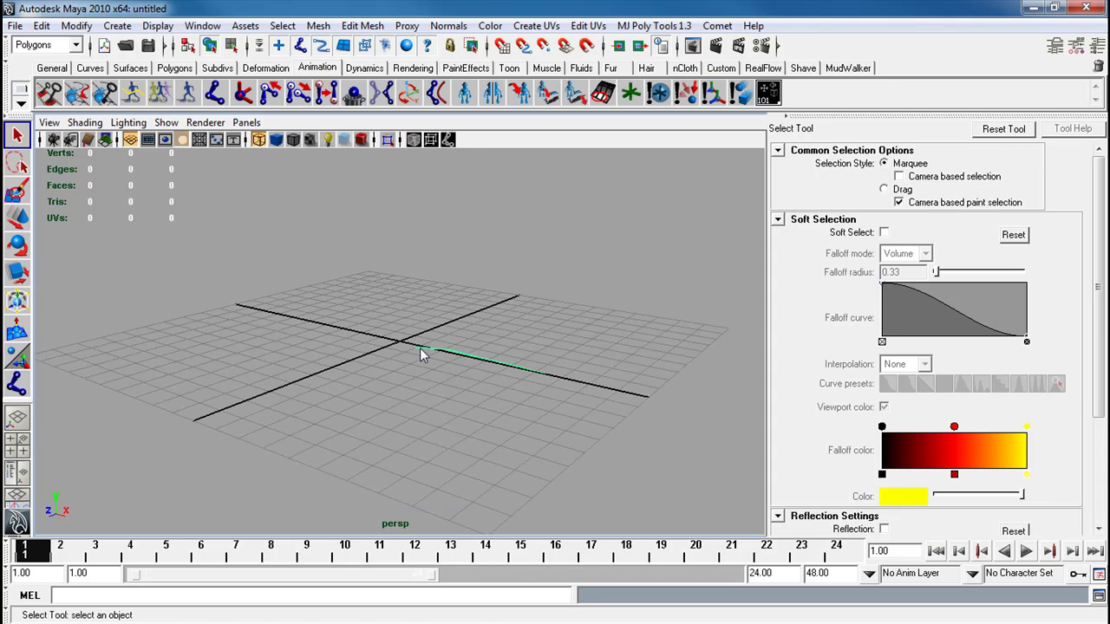
key("w")
left_click_drag(411, 303, 445, 208)
Step: Raise the middle joint about 10 units above the root and lower the end joint slightly below the middle one
left_click(449, 264)
left_click(453, 270)
left_click_drag(450, 245, 427, 371, "alt")
left_click(568, 253)
right_click_drag(426, 370, 473, 380, "alt")
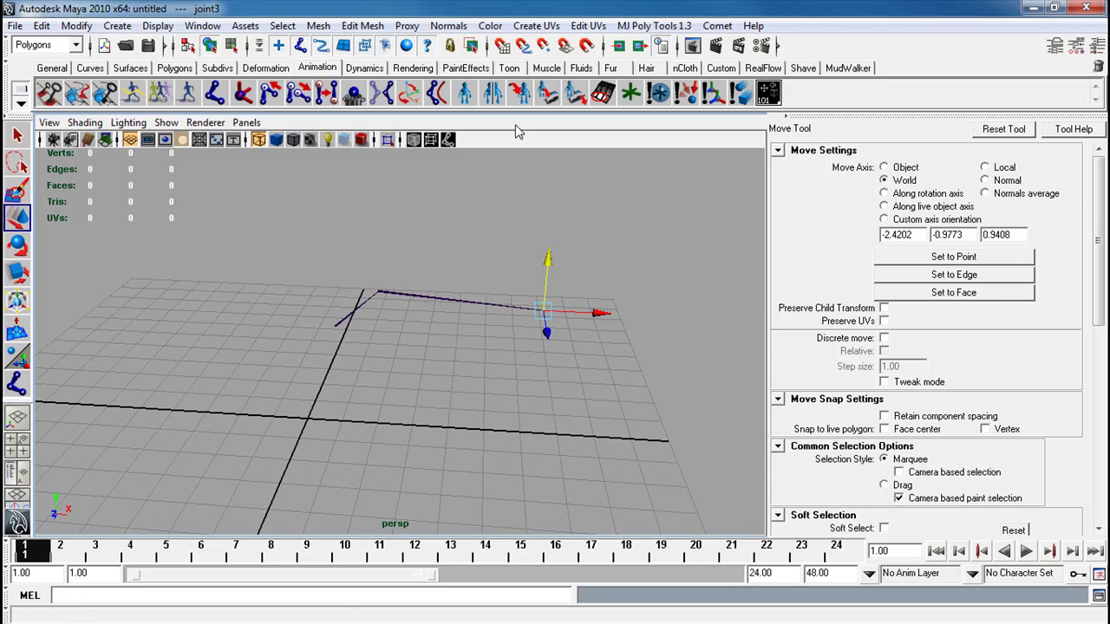
Step: Insert an elbow joint about halfway along the long bone with the Insert Joint Tool
key("F2")
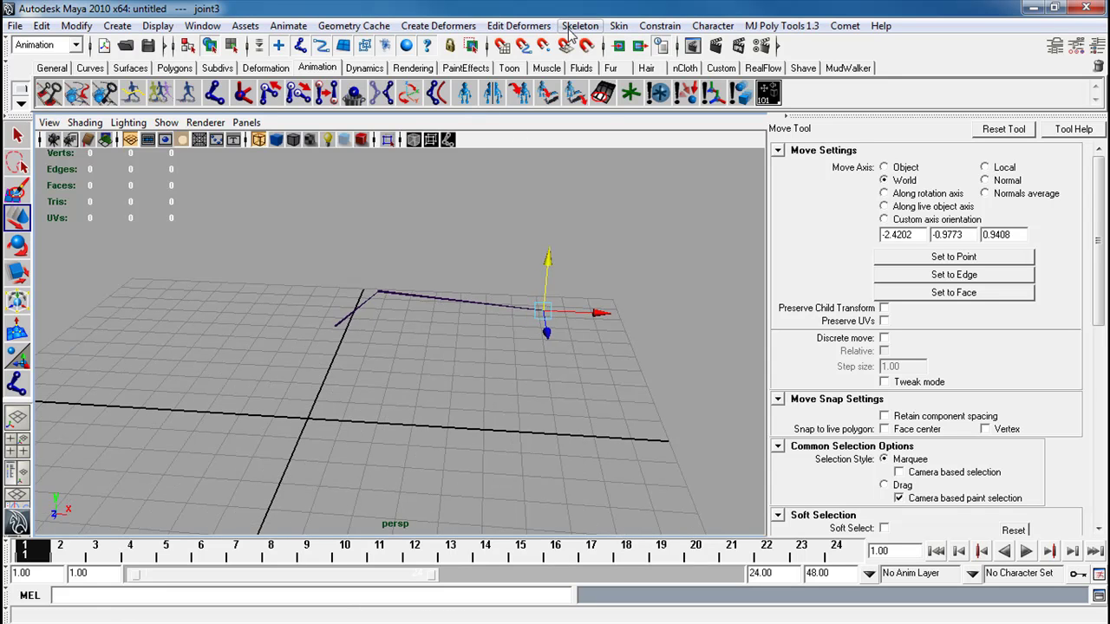
left_click(577, 26)
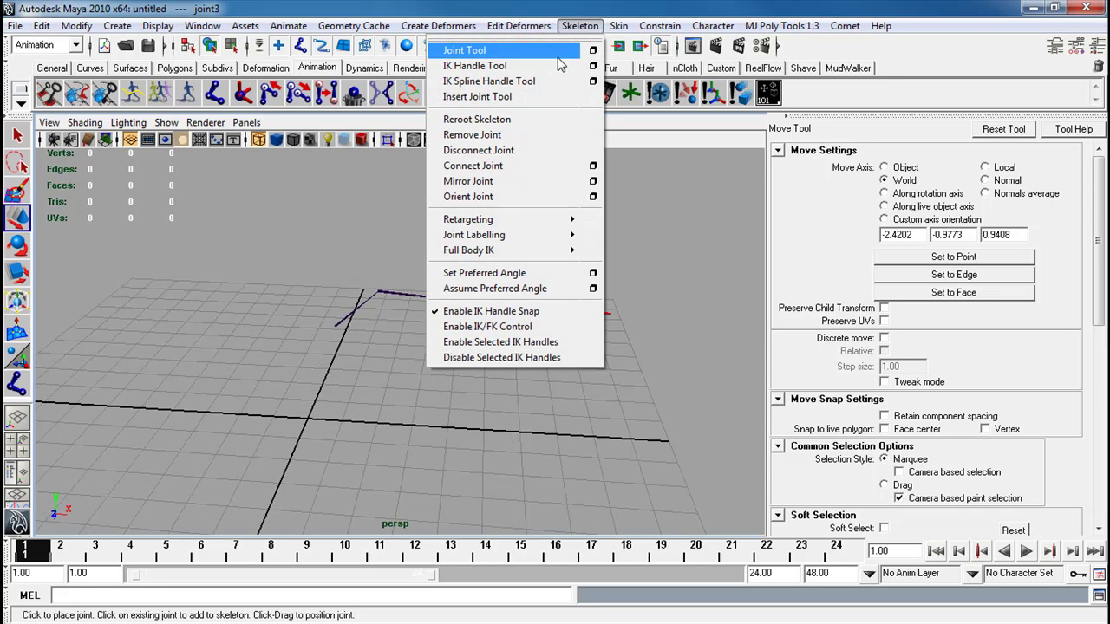
left_click(542, 96)
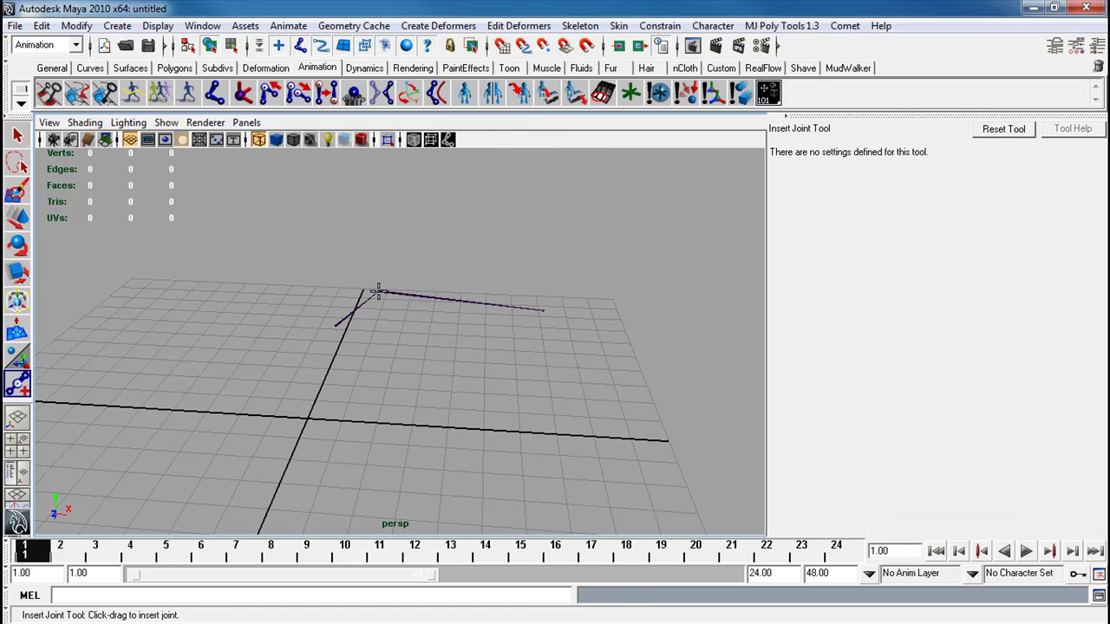
left_click_drag(378, 292, 465, 301)
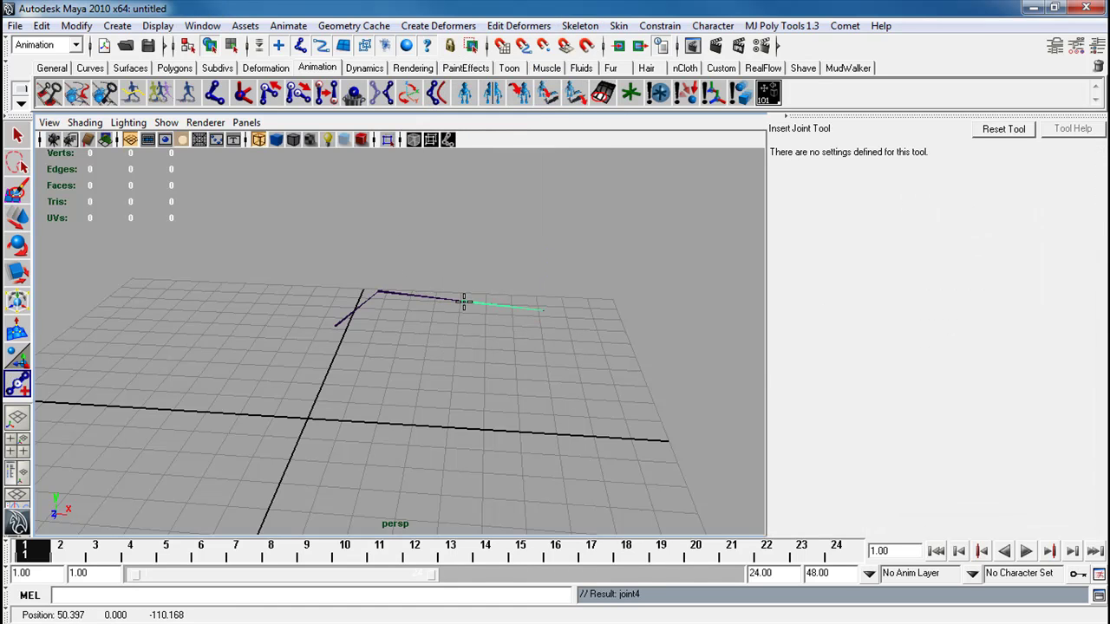
Step: Move the inserted elbow joint back about 6 units along Z to bend the arm, keeping the end joint in place
key("w")
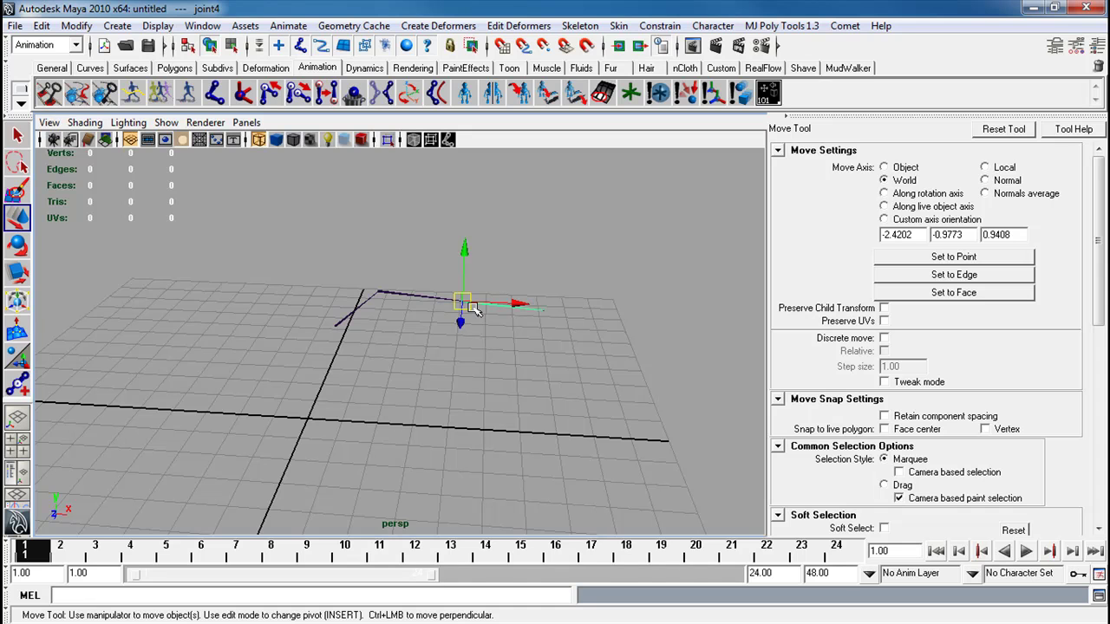
left_click_drag(462, 322, 462, 314)
left_click_drag(564, 323, 335, 280, "alt")
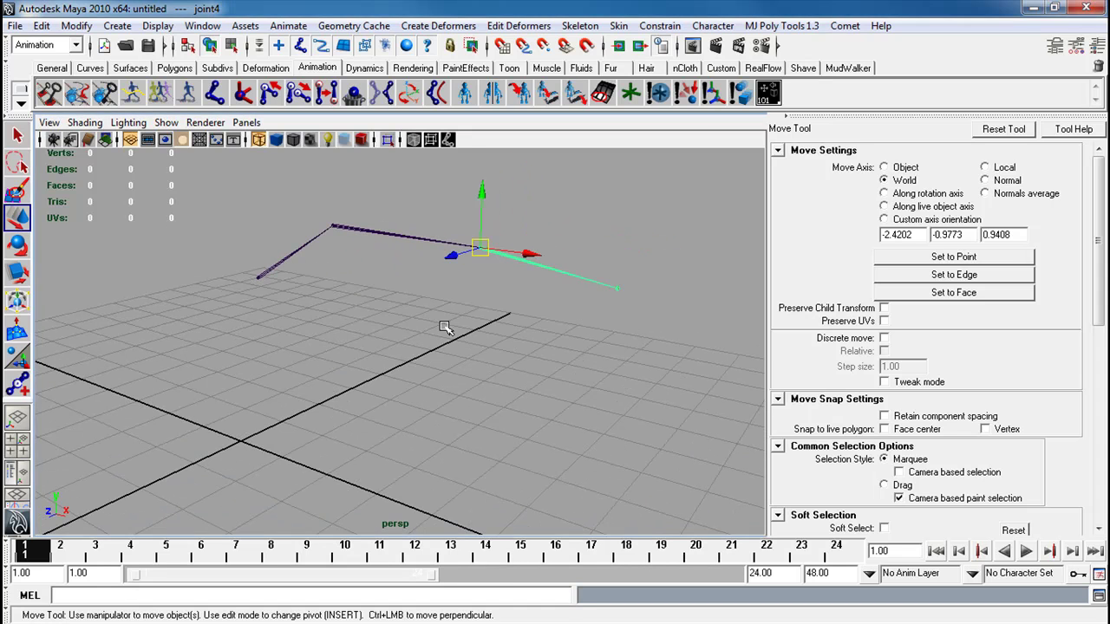
left_click(381, 304)
mouse_move(387, 290)
left_mouse_down("alt")
mouse_move(384, 303)
mouse_move(364, 278)
mouse_move(404, 303)
left_mouse_up("alt")
left_click(374, 276)
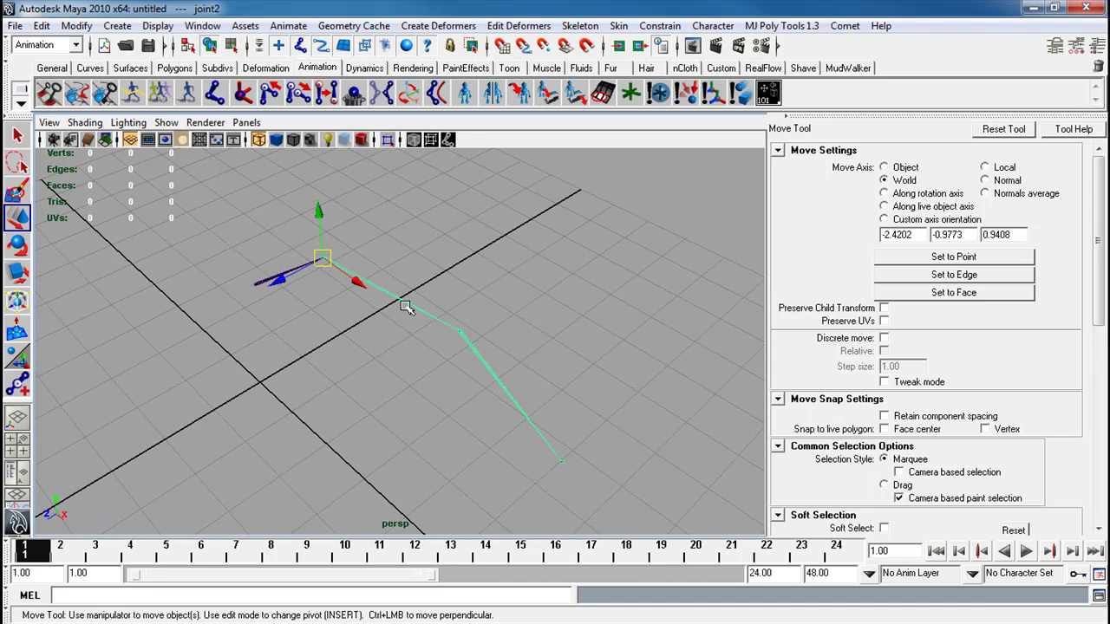
Step: Rename the root joint of the arm chain L_clavicle_JNT
left_click(258, 283)
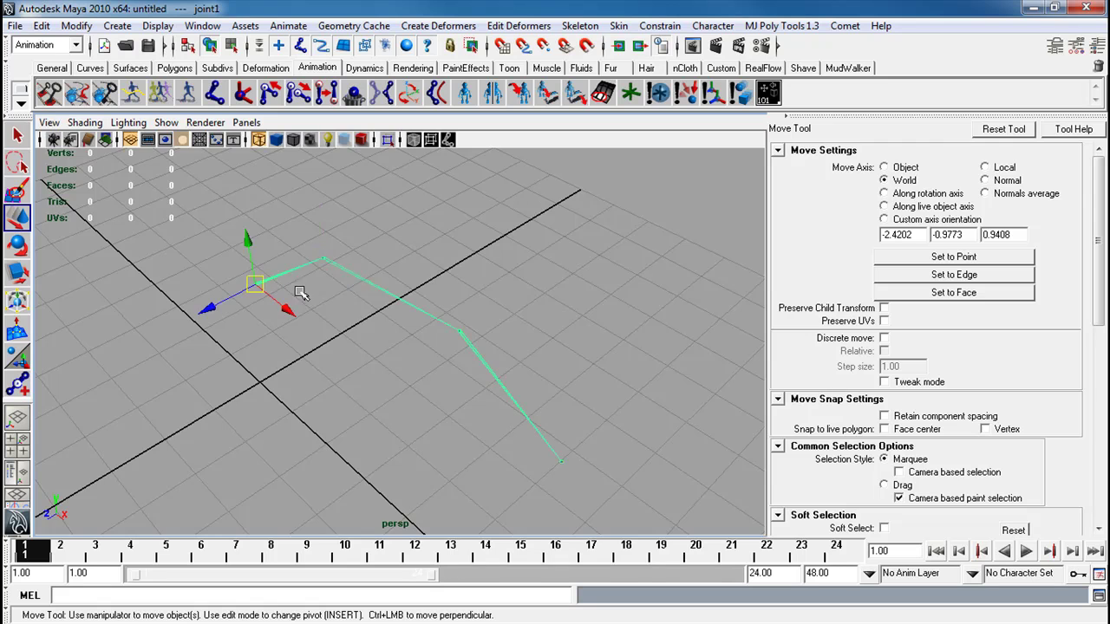
key("ctrl+a")
key("ctrl+a")
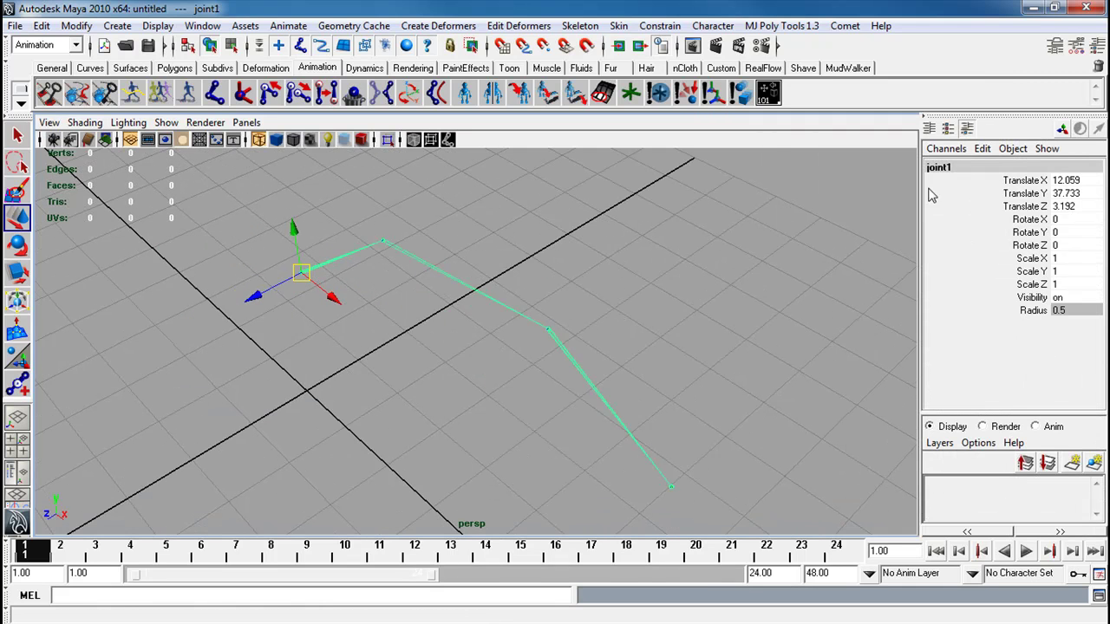
left_click(951, 167)
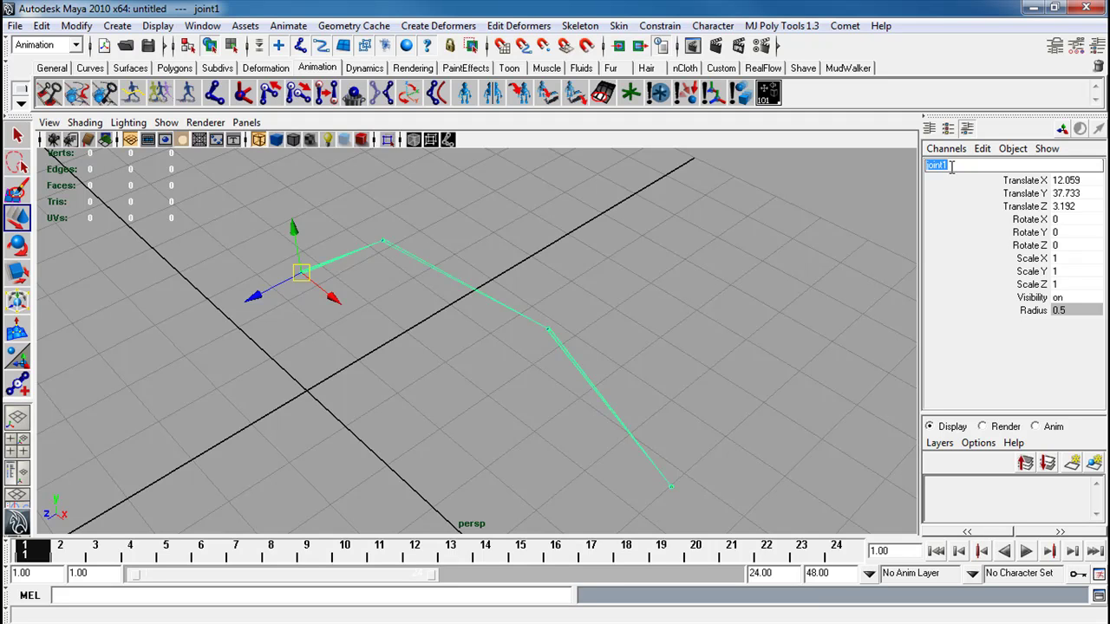
type("L_clavicle_JNT")
key("Return")
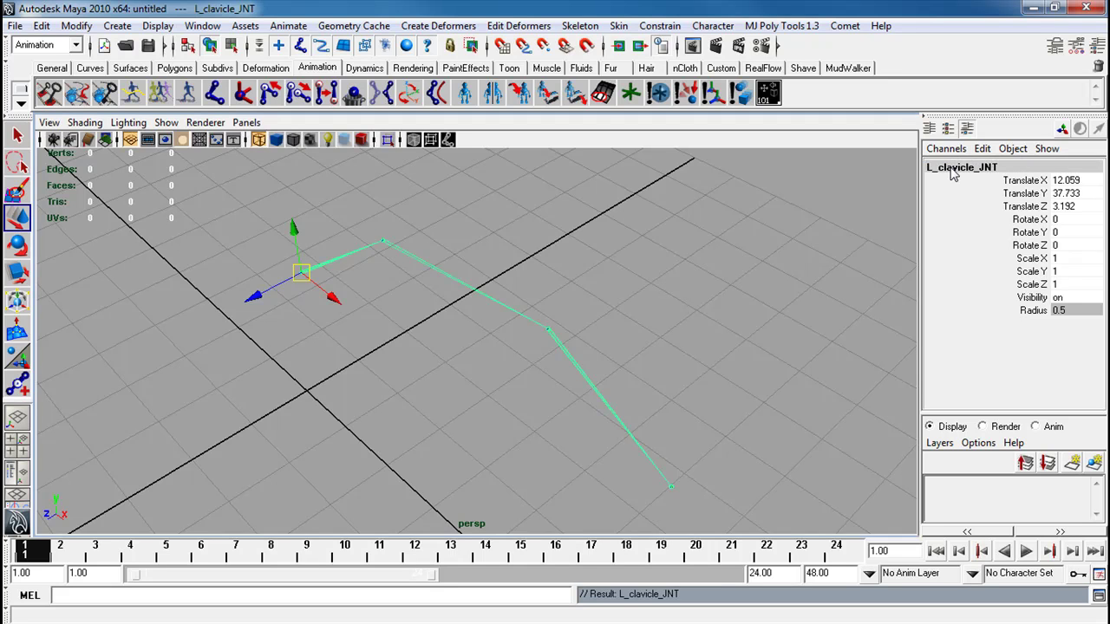
Step: Rename the second joint of the chain L_shoulder_JNT
left_click(382, 241)
left_click(951, 167)
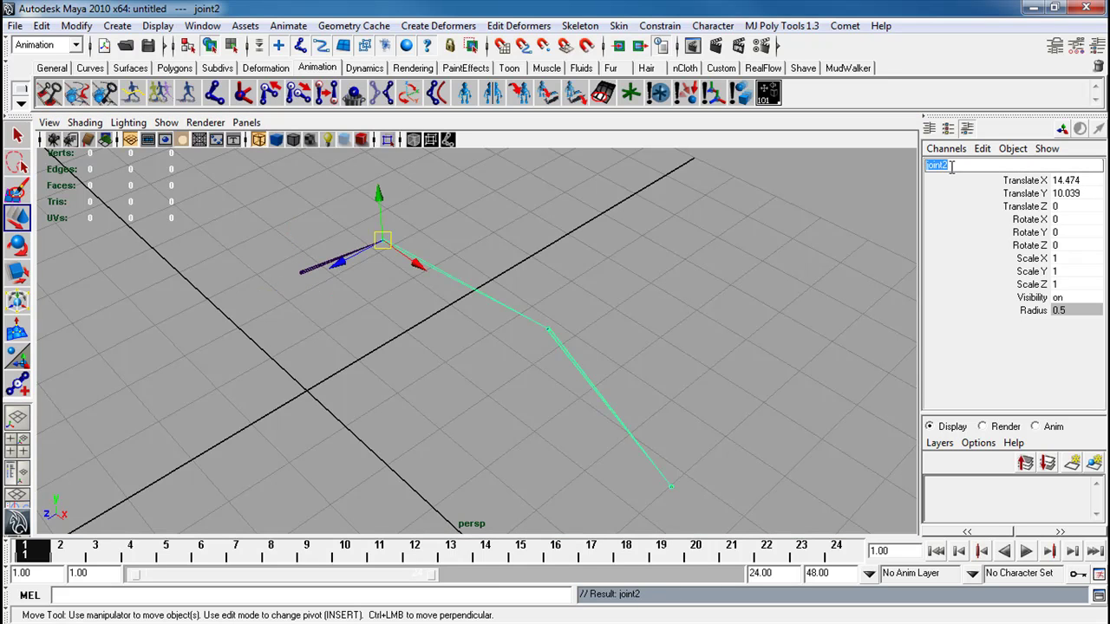
type("L_shoulder_JNT")
key("Return")
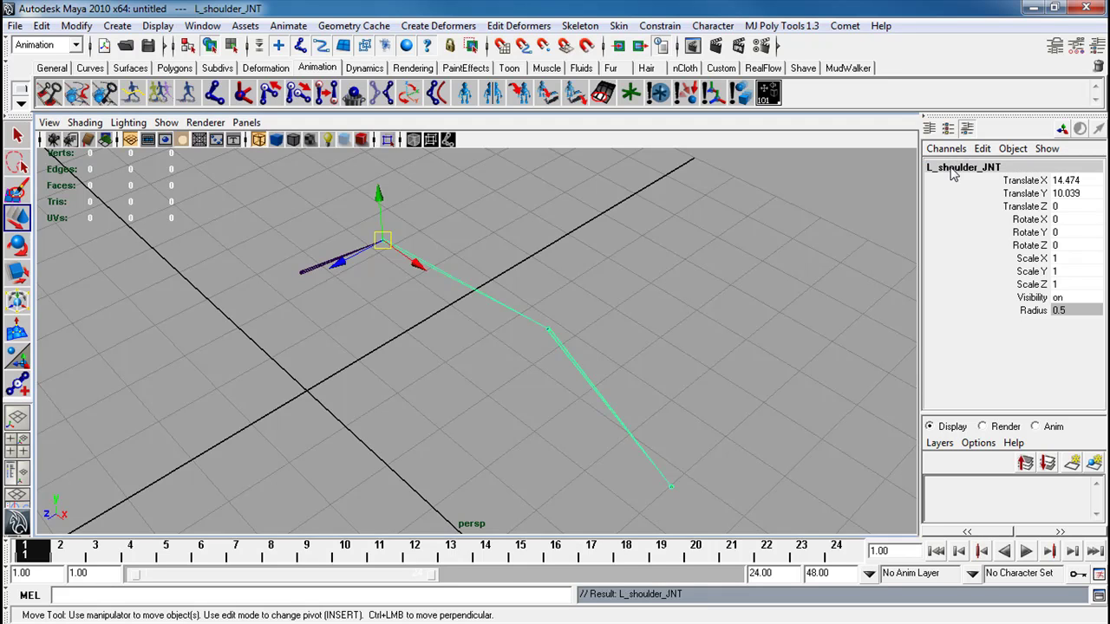
Step: Rename the inserted joint at the arm's bend L_elbow_JNT
left_click(547, 328)
left_click(951, 167)
type("L_elbow_J")
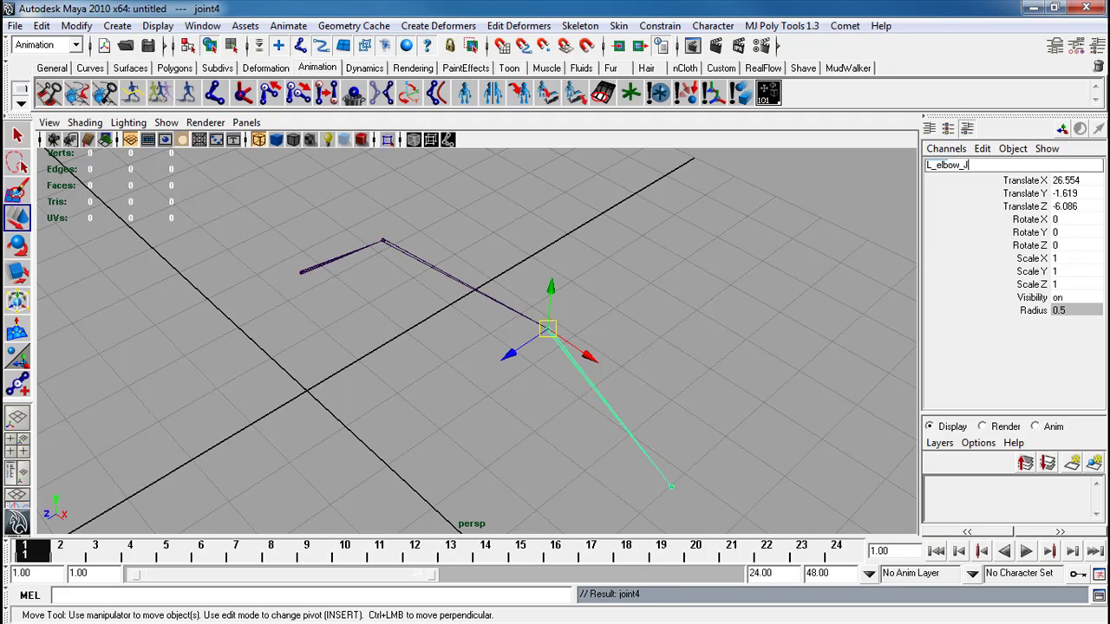
type("NT")
key("Return")
Step: Rename the end joint of the chain L_wrist_JNT
left_click(670, 486)
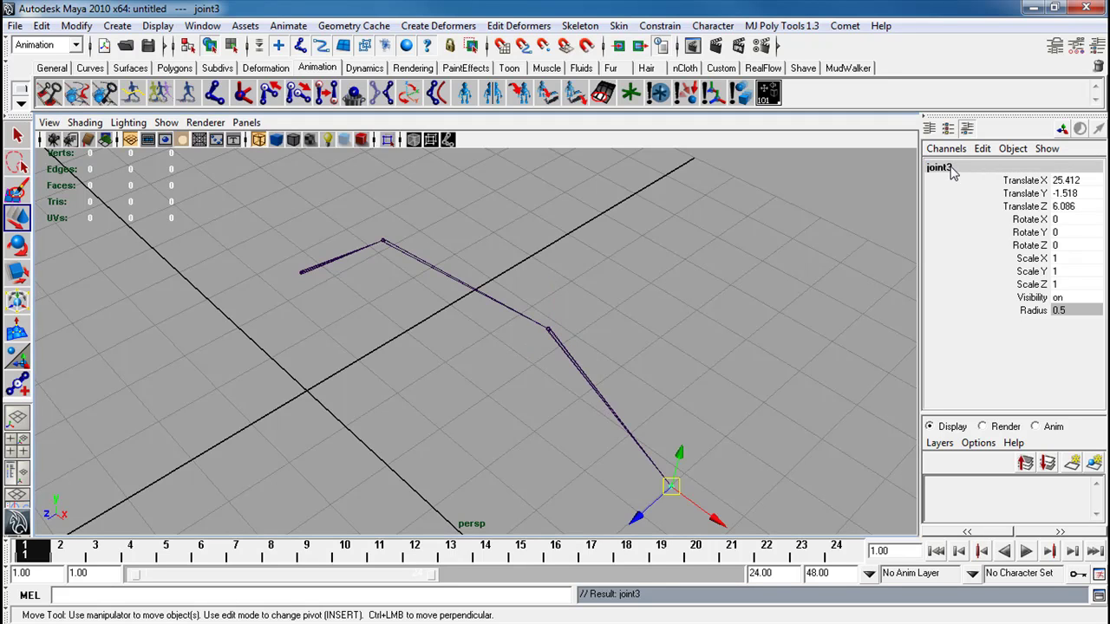
left_click(951, 167)
type("L_w")
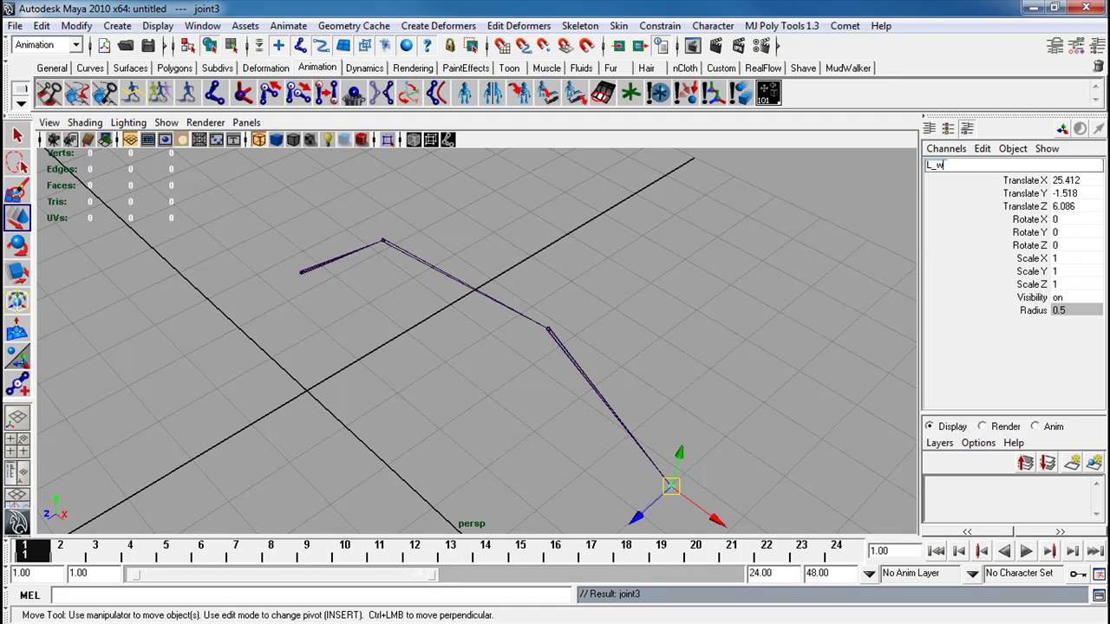
type("rist_JNT")
key("Return")
Step: Duplicate the shoulder joint together with its elbow and wrist joints
left_click(612, 322)
left_click_drag(612, 321, 396, 297, "alt")
left_click(422, 255)
left_click_drag(421, 255, 412, 299, "alt")
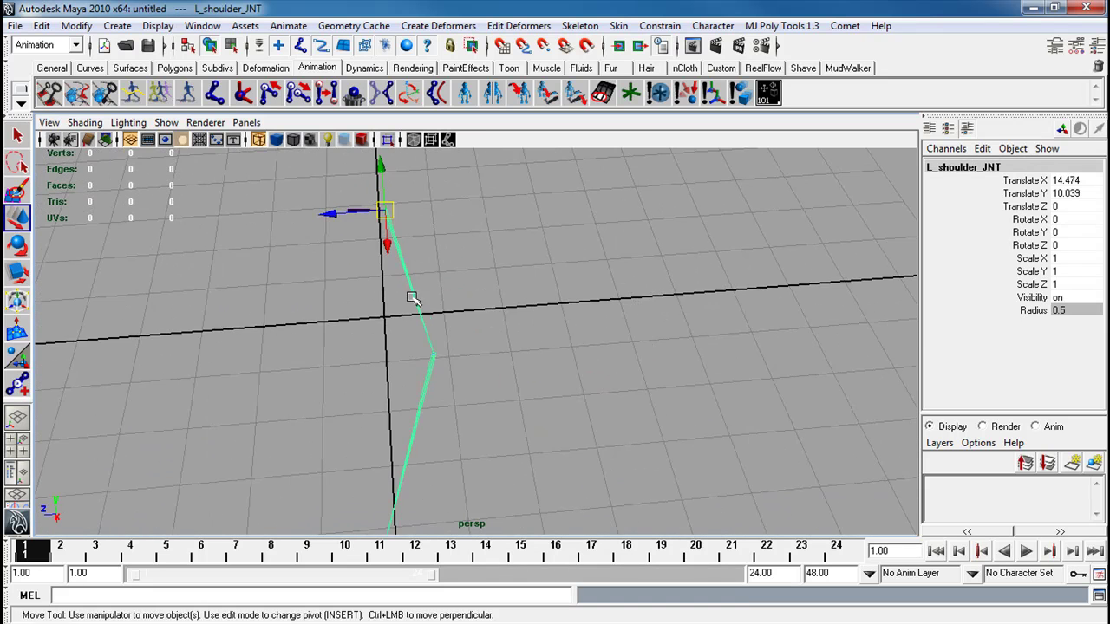
middle_click_drag(412, 297, 430, 291, "alt")
right_click_drag(429, 291, 430, 287, "alt")
key("ctrl+d")
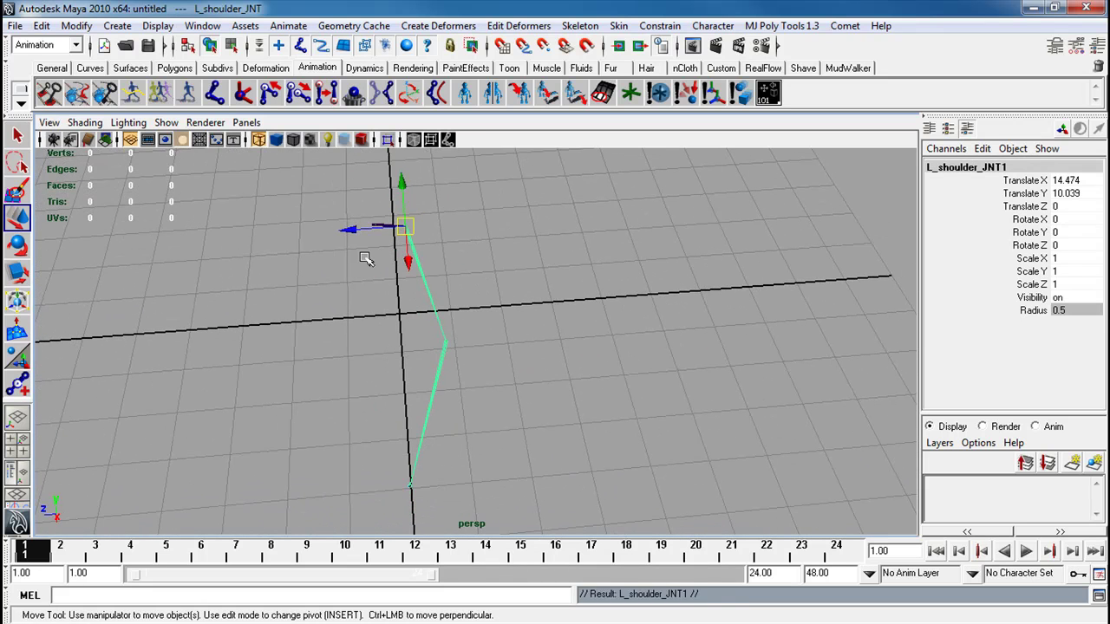
Step: Move the duplicated arm chain to about Z -3.65 and place another duplicate at about Z 3.1, on either side of the original
left_click_drag(357, 230, 532, 277)
key("ctrl+d")
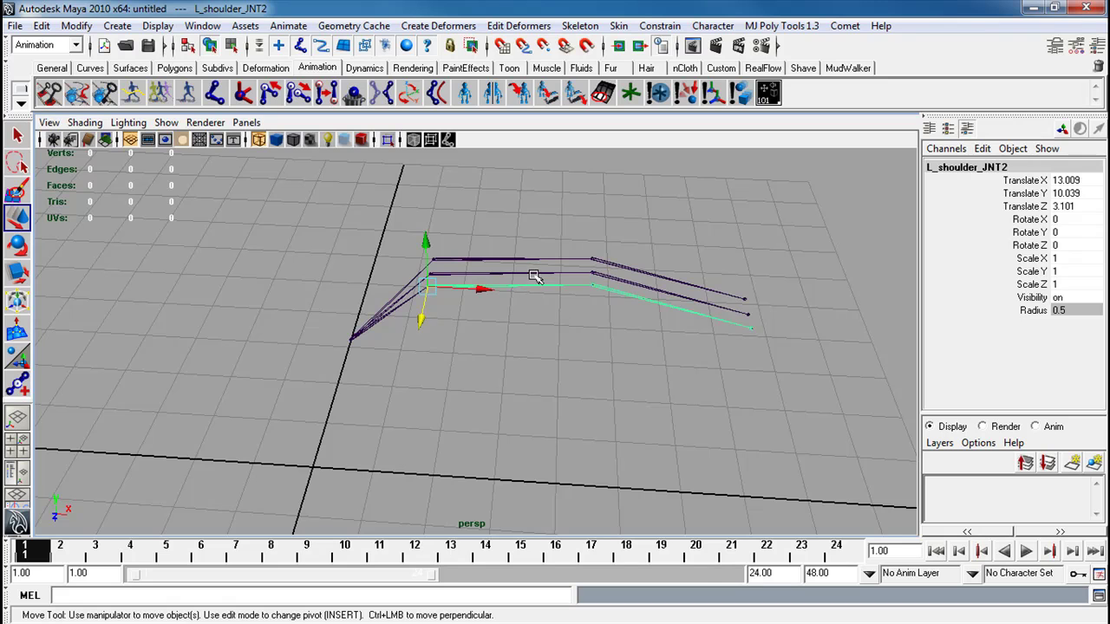
Step: Rename the middle chain's shoulder joint L_ikShoulder_JNT
left_click(533, 276)
double_click(947, 167)
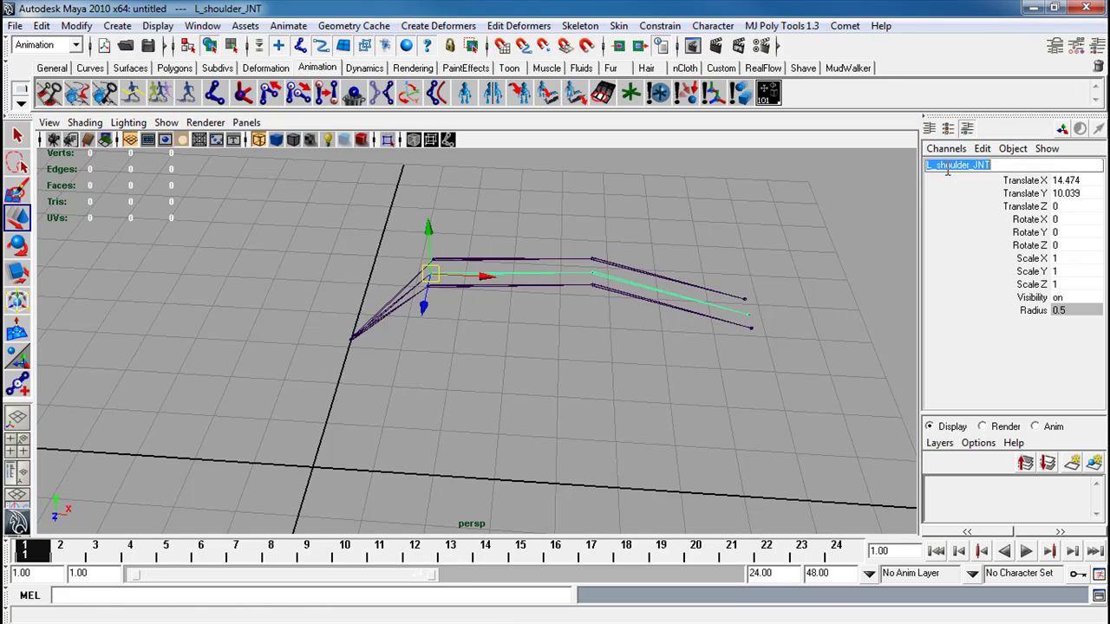
left_click(939, 165)
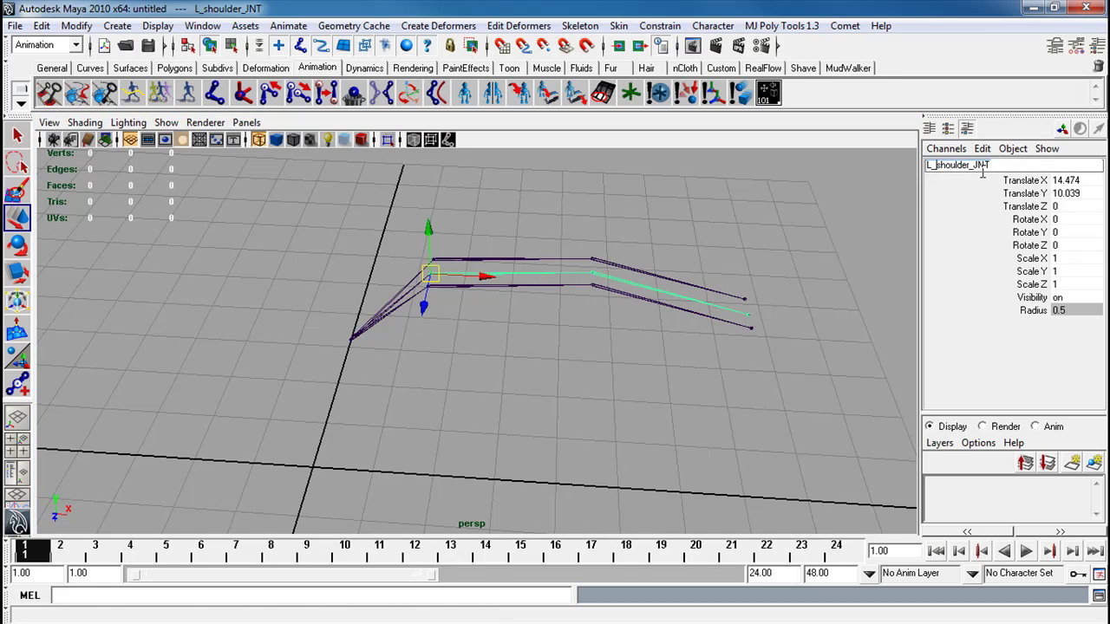
type("IK")
key("BackSpace")
key("BackSpace")
type("ik")
key("Delete")
type("S")
key("Return")
Step: Rename the elbow joint below the IK shoulder L_ikElbow_JNT
key("Down")
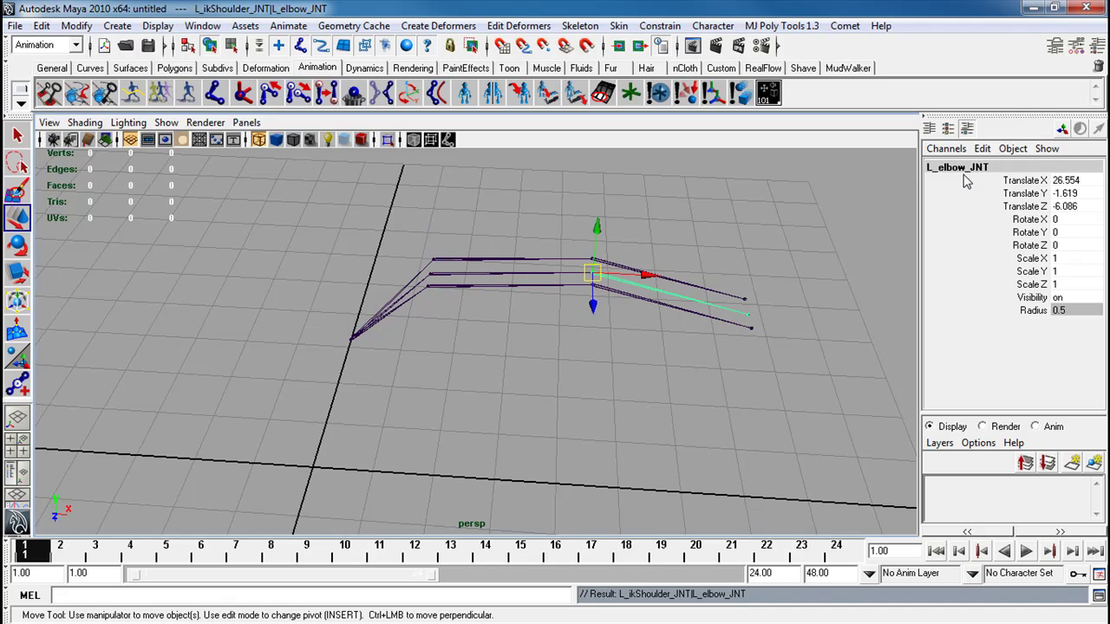
left_click(956, 170)
left_click(937, 167)
type("ik")
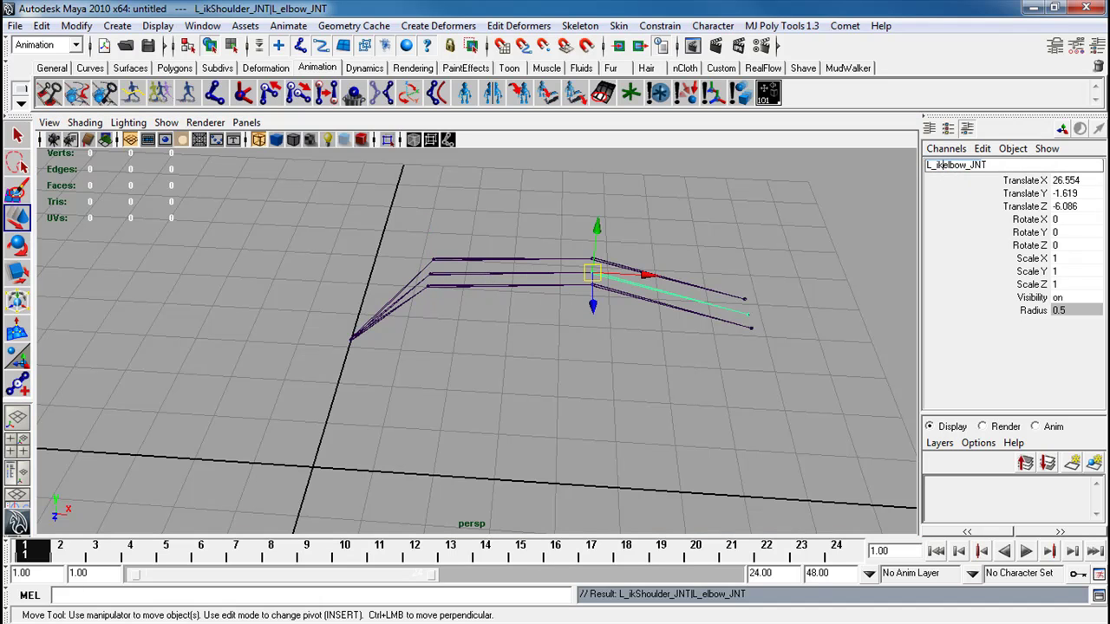
key("Delete")
type("E")
key("Return")
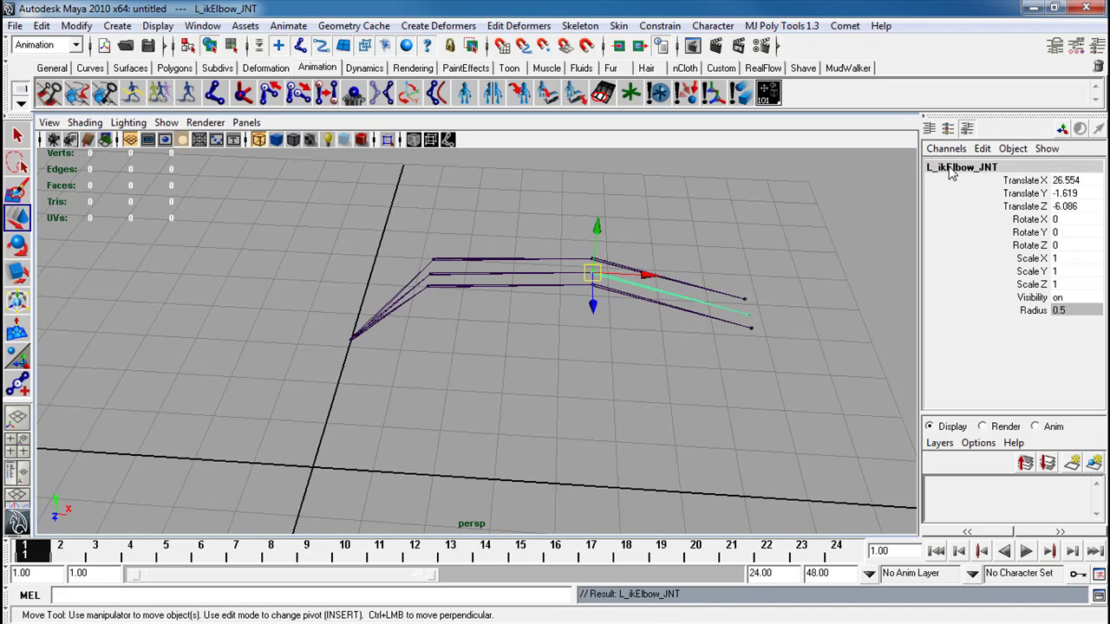
Step: Rename the wrist joint at the end of the IK chain L_ikWrist_JNT
key("Down")
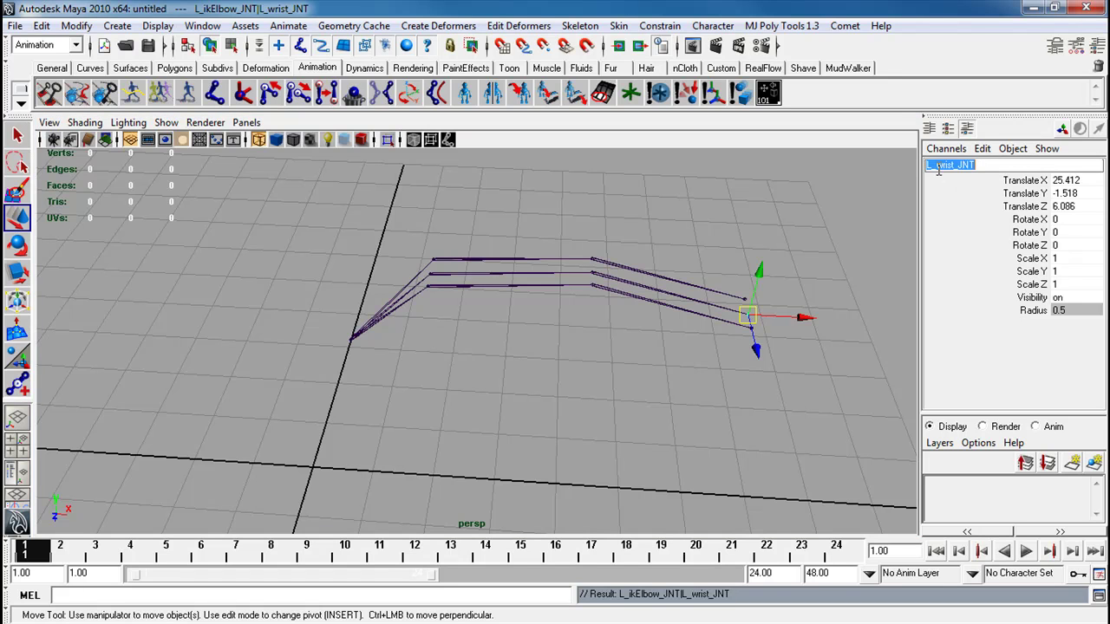
left_click(940, 168)
type("i")
type("ik")
key("Delete")
type("W")
key("Return")
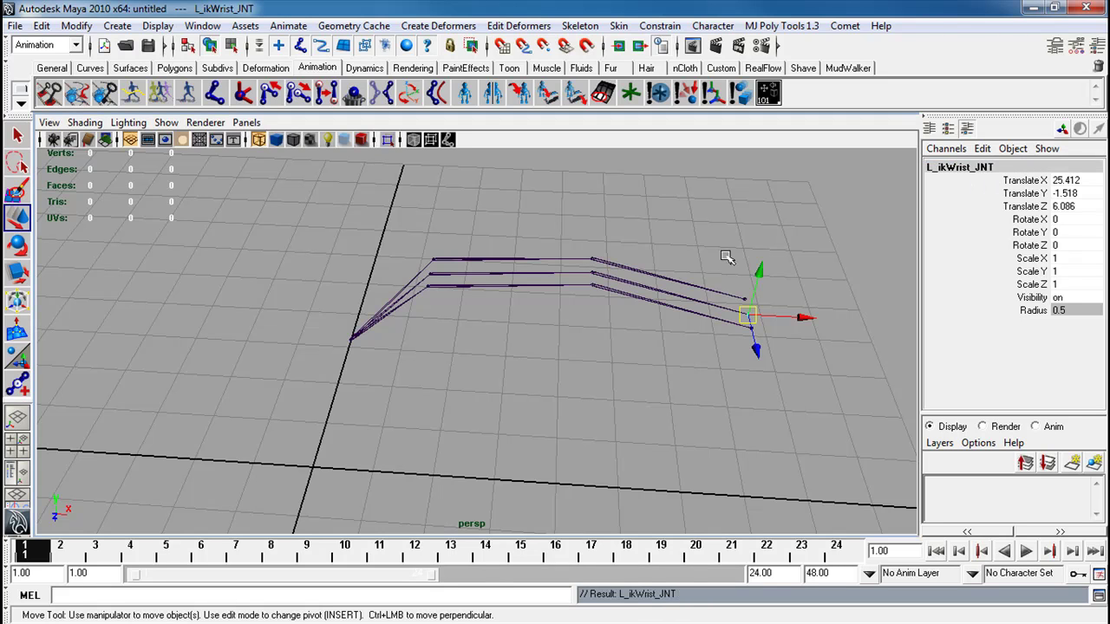
Step: Rename the shoulder joint of the rear duplicate chain L_fkShoulder_JNT, without a trailing number
left_click(453, 262)
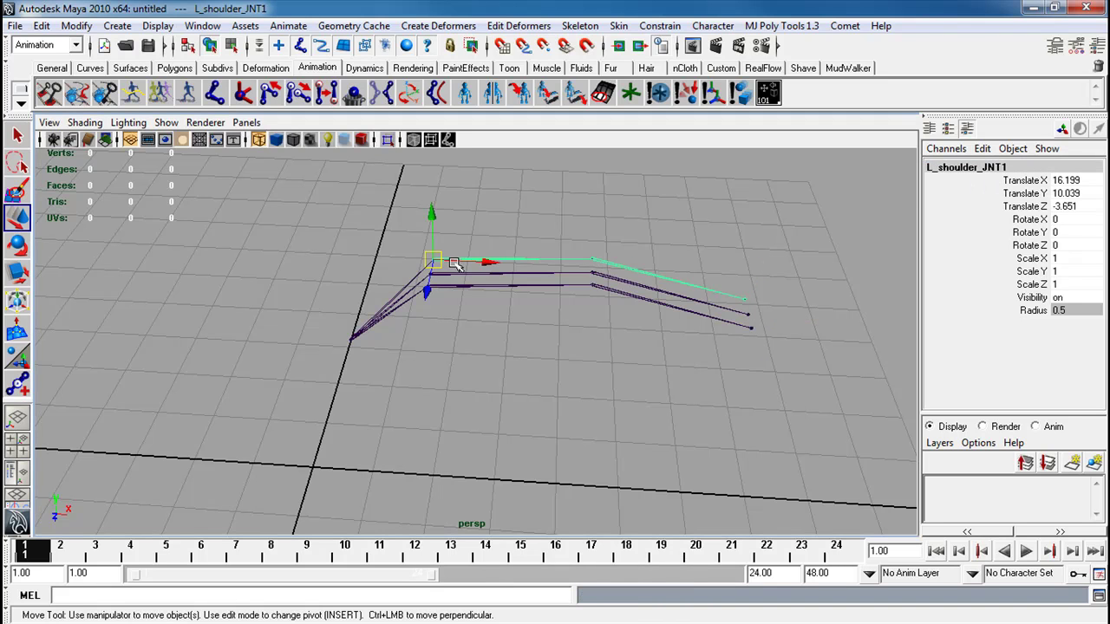
left_click(944, 167)
left_click(938, 166)
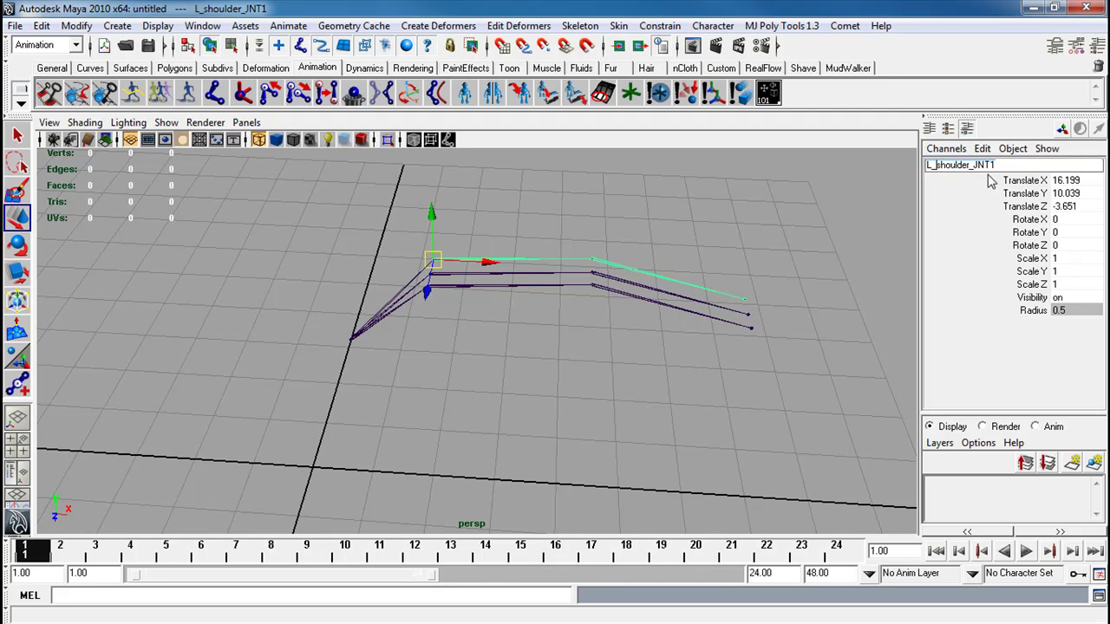
type("fk")
key("Delete")
type("S")
key("Return")
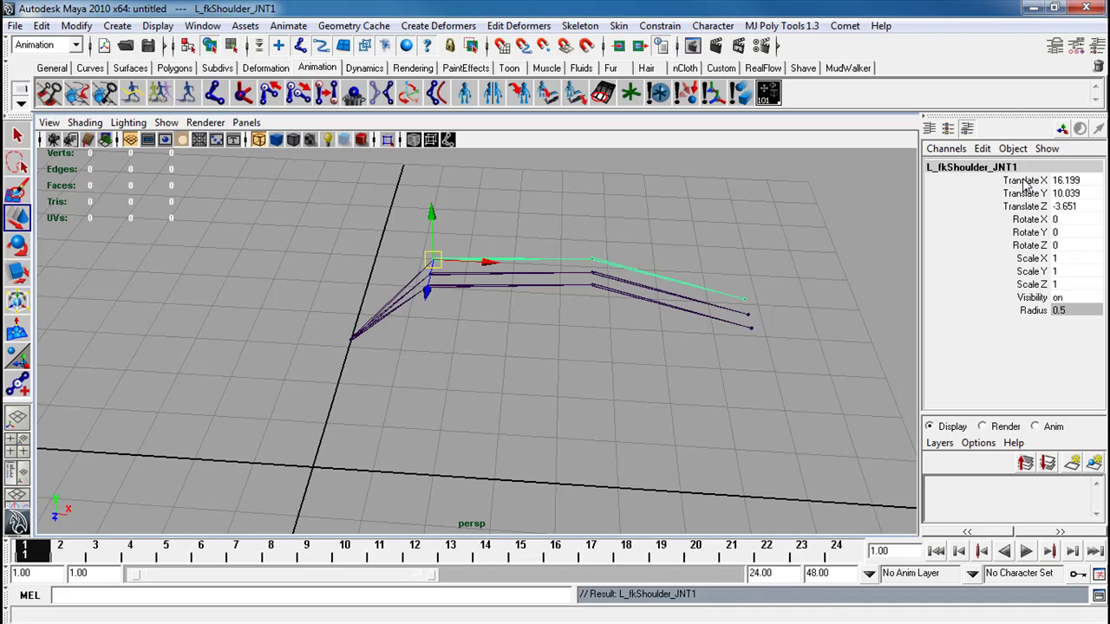
left_click(1032, 166)
key("BackSpace")
key("Return")
Step: Rename the elbow joint below the FK shoulder L_fkElbow_JNT
key("Down")
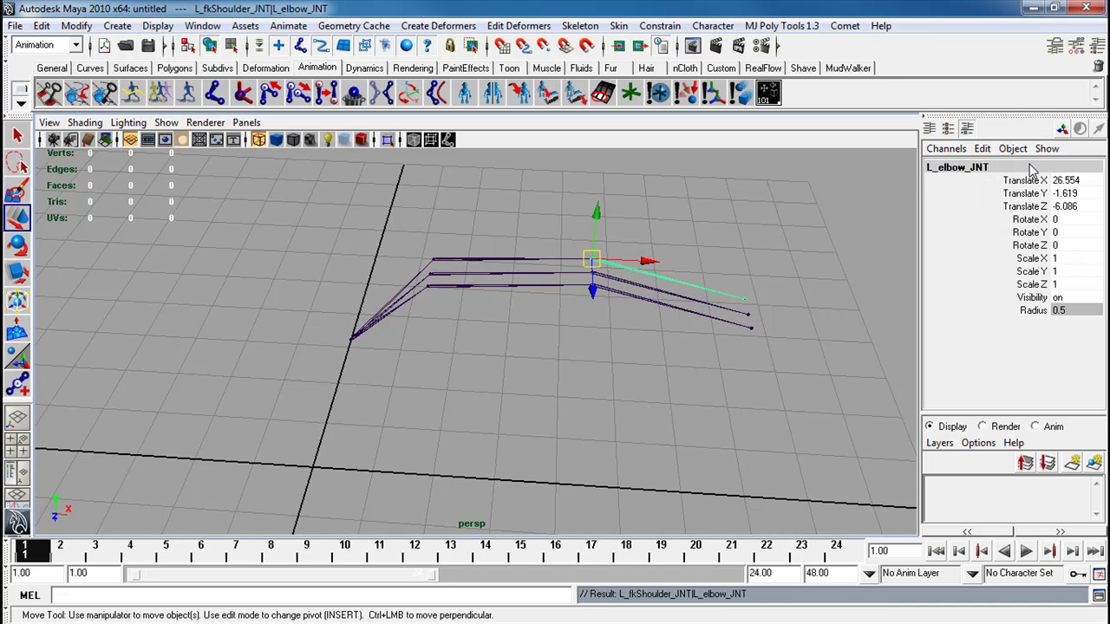
left_click(940, 168)
left_click(938, 166)
type("fk_")
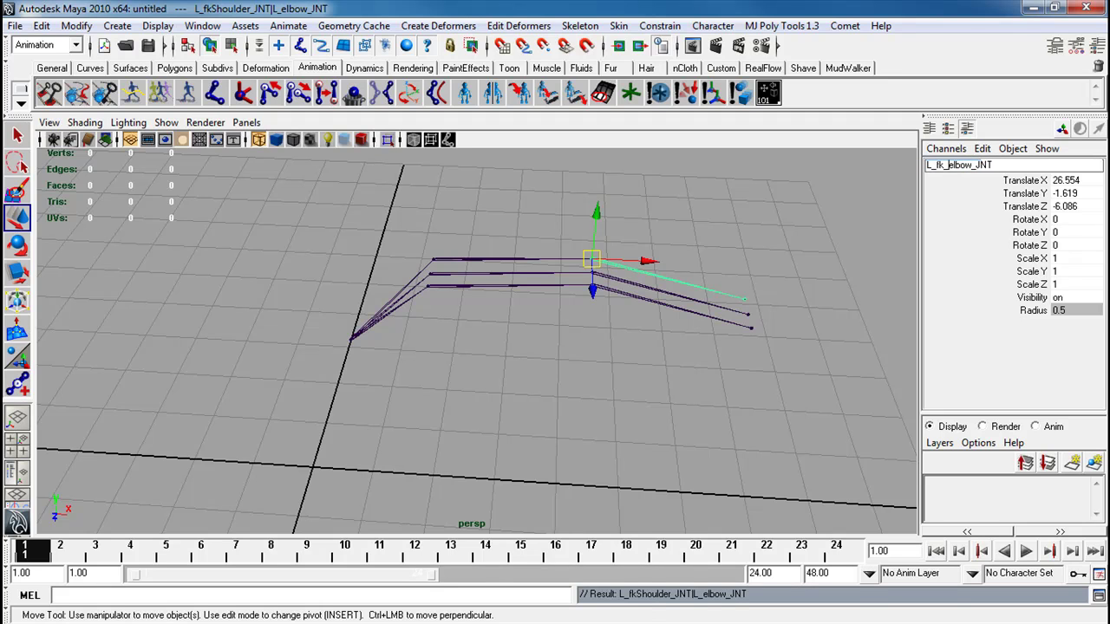
key("BackSpace")
key("Delete")
type("E")
Step: Rename the wrist joint at the end of the FK chain L_fkWrist_JNT
key("Down")
left_click(941, 168)
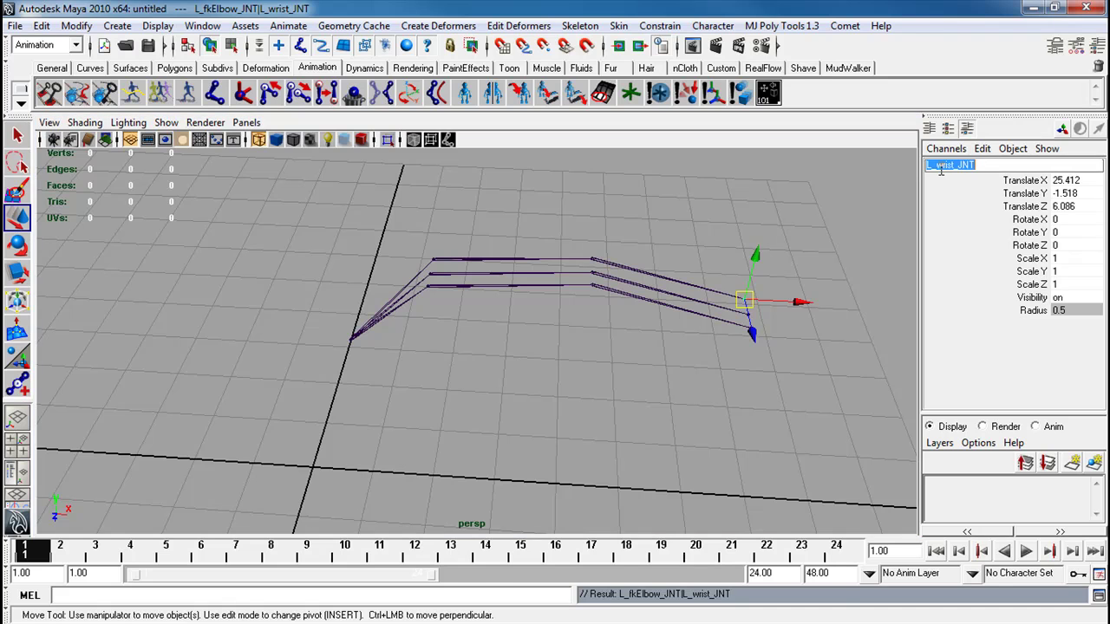
left_click(938, 167)
type("fk")
key("Right")
key("BackSpace")
type("W")
key("Return")
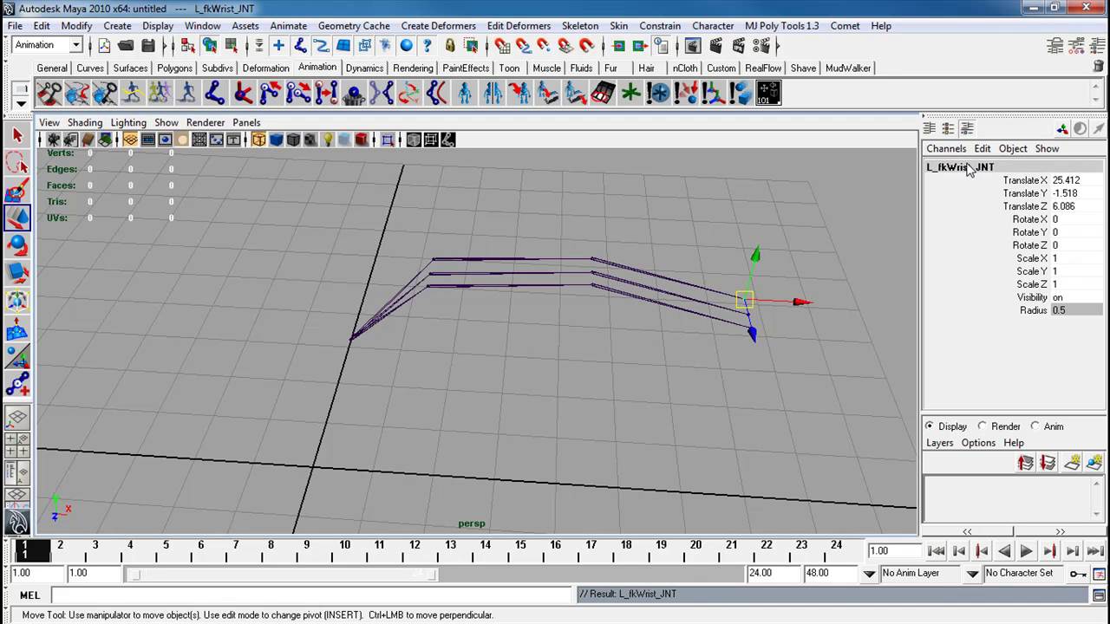
Step: Rename the shoulder joint of the front duplicate chain L_realShoulder_JNT2
left_click(442, 287)
left_click(982, 166)
left_click(983, 166)
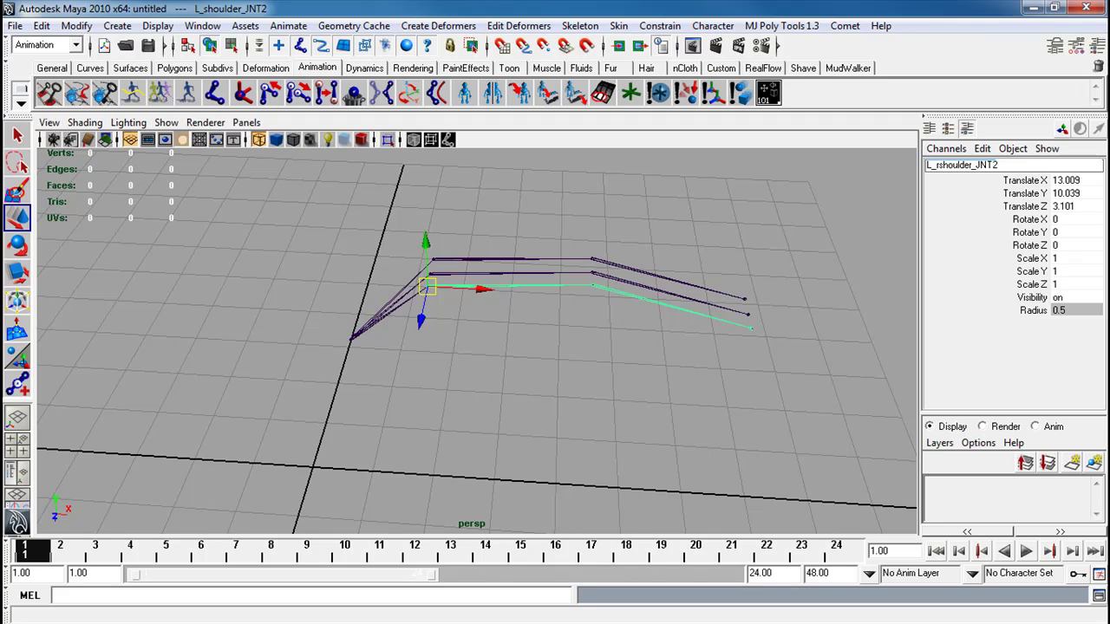
type("real")
key("Delete")
type("S")
key("Return")
Step: Rename the elbow joint of the front chain L_realElbow_JNT
key("Down")
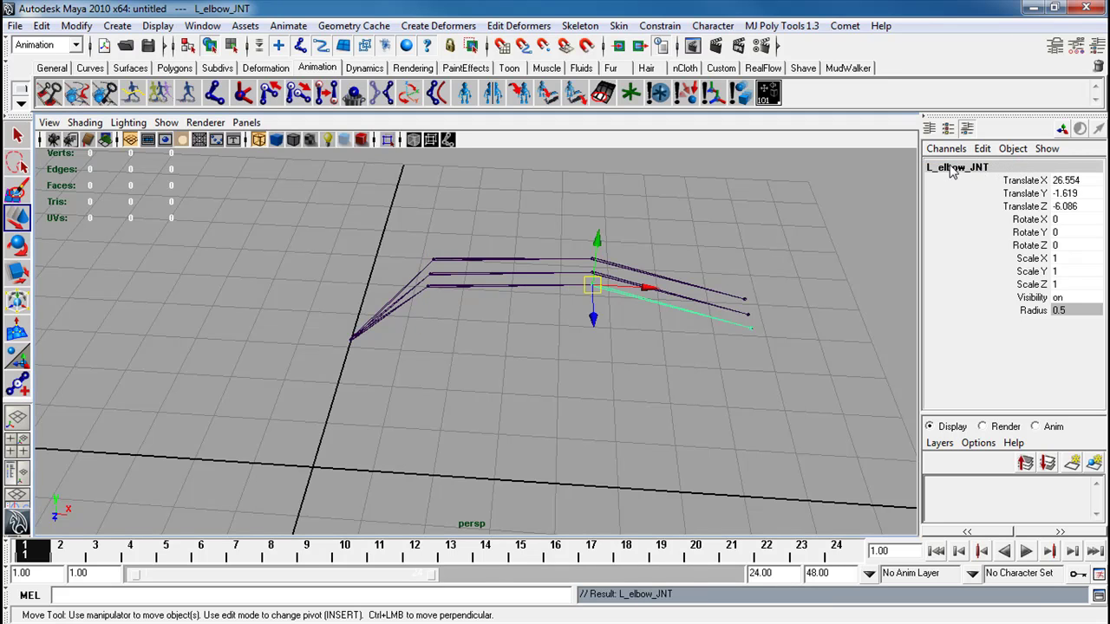
left_click(936, 167)
type("real")
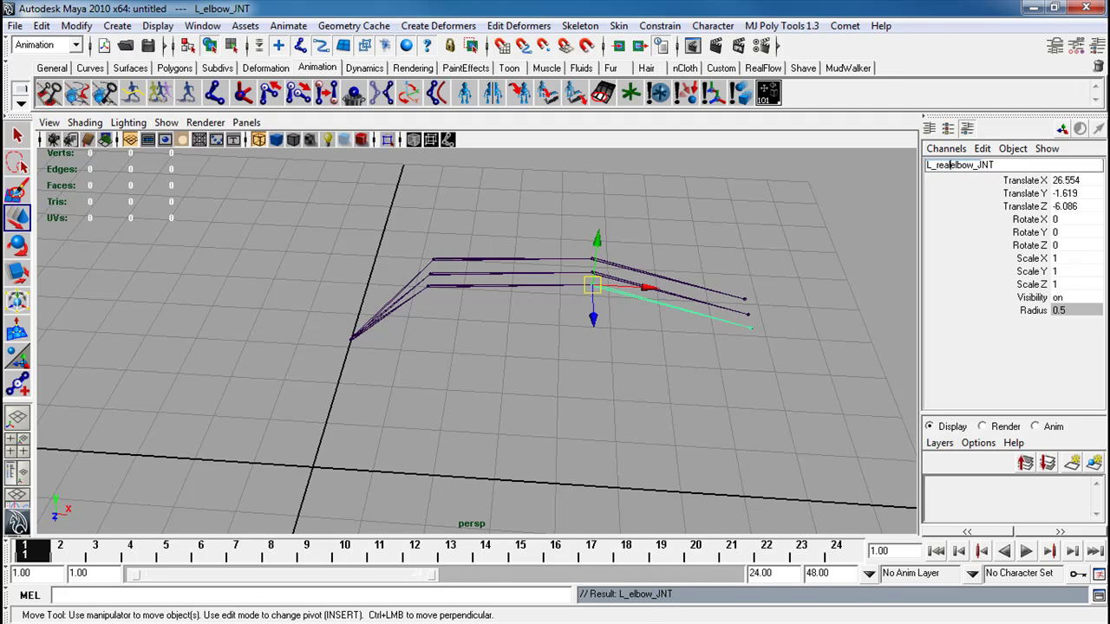
key("Delete")
type("E")
key("Return")
Step: Rename the wrist joint at the end of the front chain L_realWrist_JNT
key("Down")
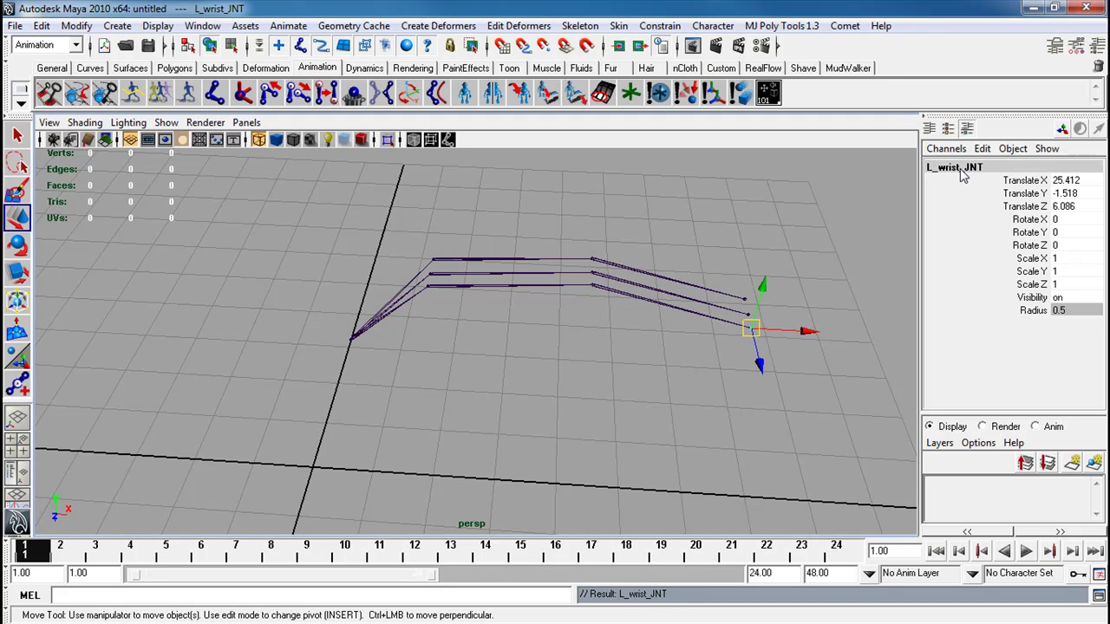
left_click(937, 166)
type("real")
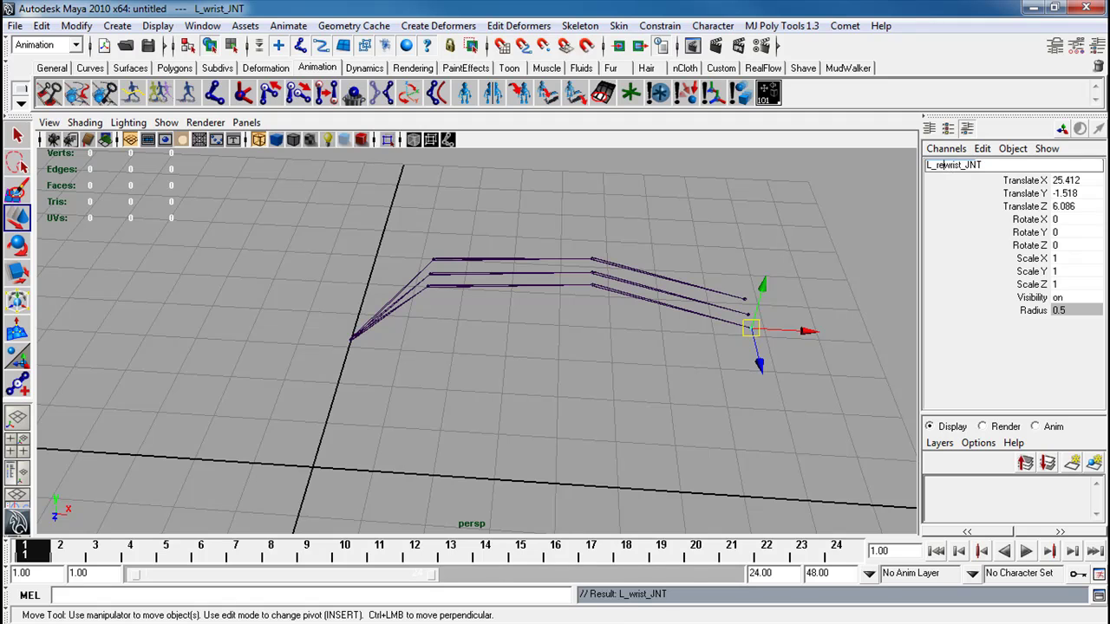
type("_")
key("BackSpace")
type("W")
key("Return")
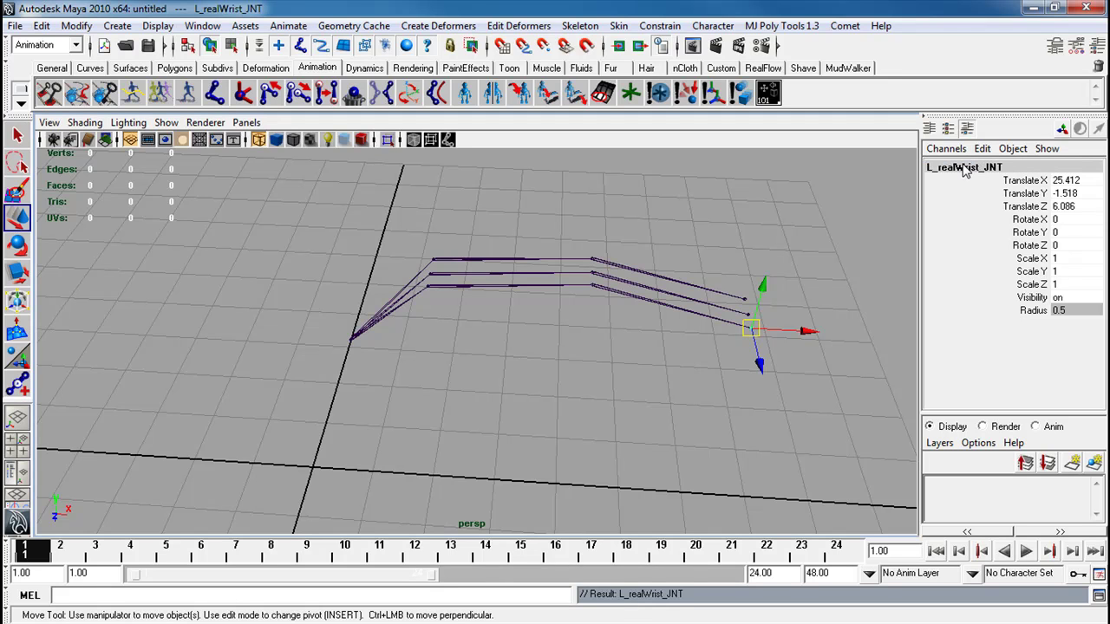
Step: Remove the trailing 2 from the front chain's shoulder joint name, making it L_realShoulder_JNT
left_click(476, 283)
left_click(1037, 163)
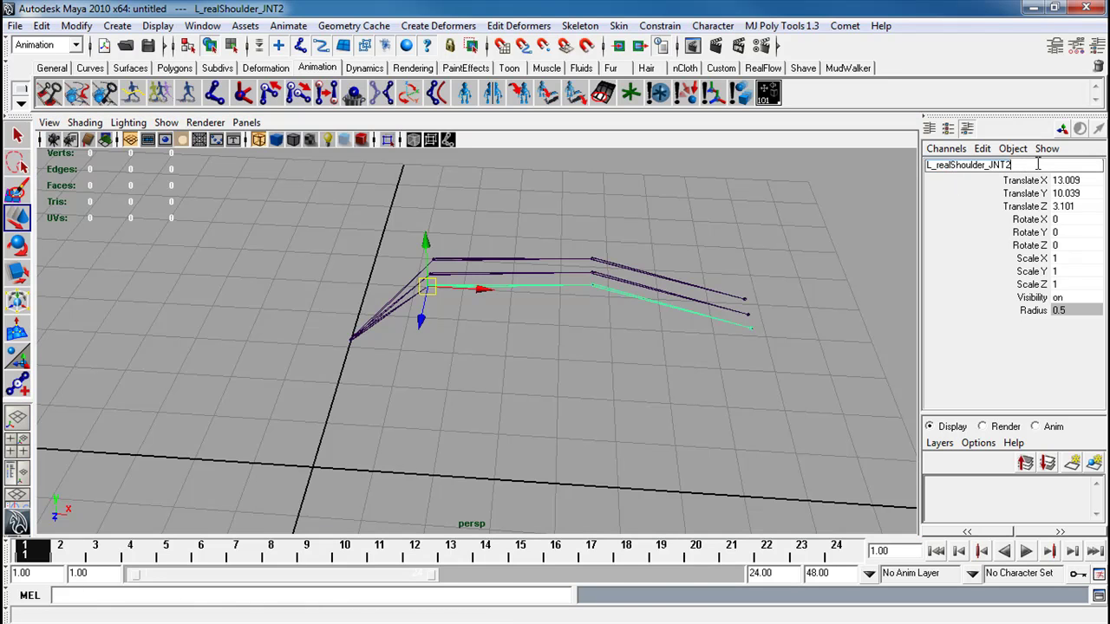
key("Return")
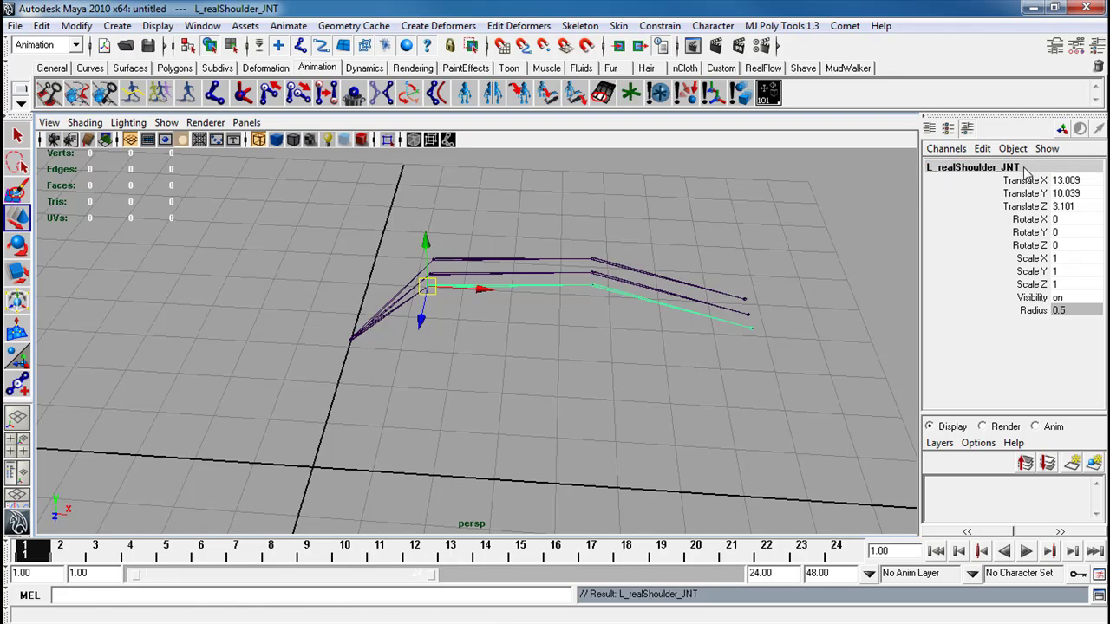
left_click(726, 340)
left_click(739, 323)
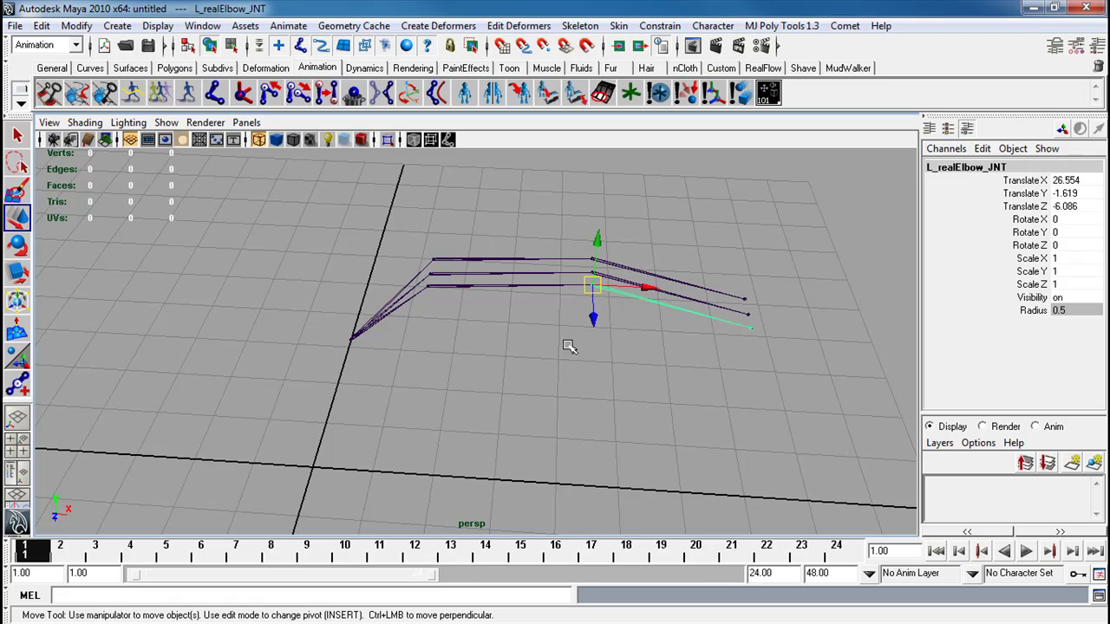
left_click(529, 334)
mouse_move(528, 329)
left_mouse_down("alt")
mouse_move(537, 317)
mouse_move(528, 324)
left_mouse_up("alt")
key("space")
middle_click_drag(624, 339, 420, 319, "alt")
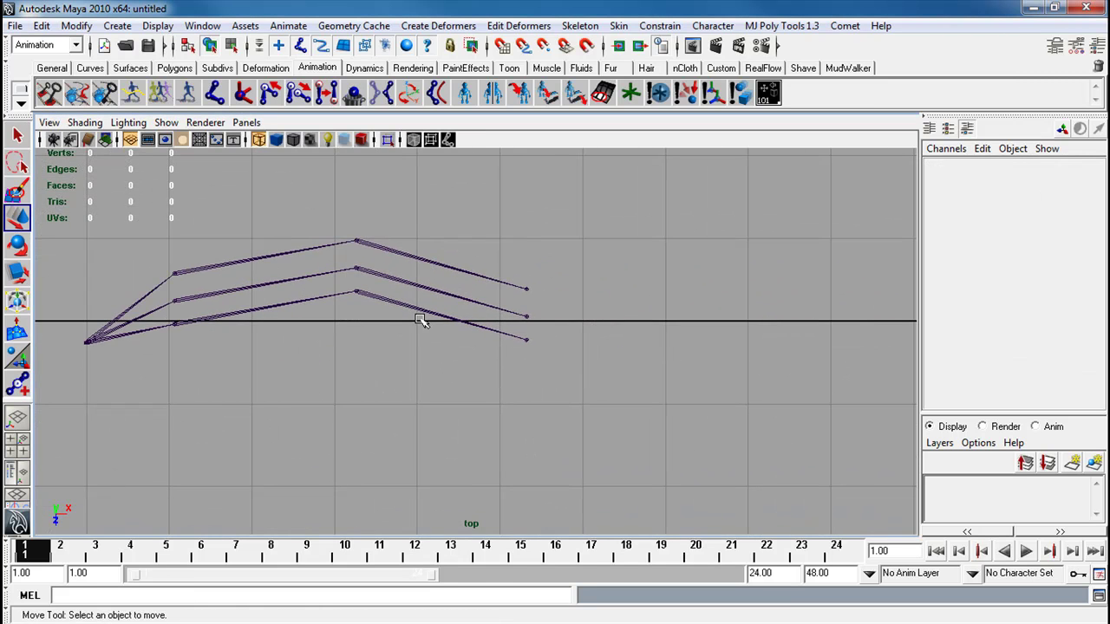
left_click(214, 93)
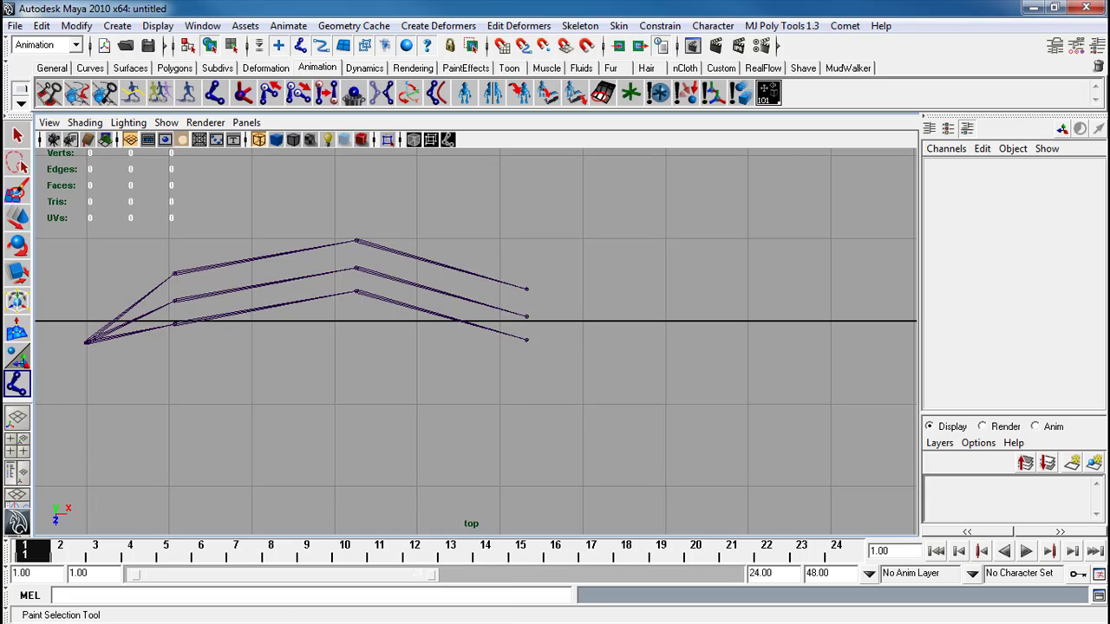
left_click(20, 137)
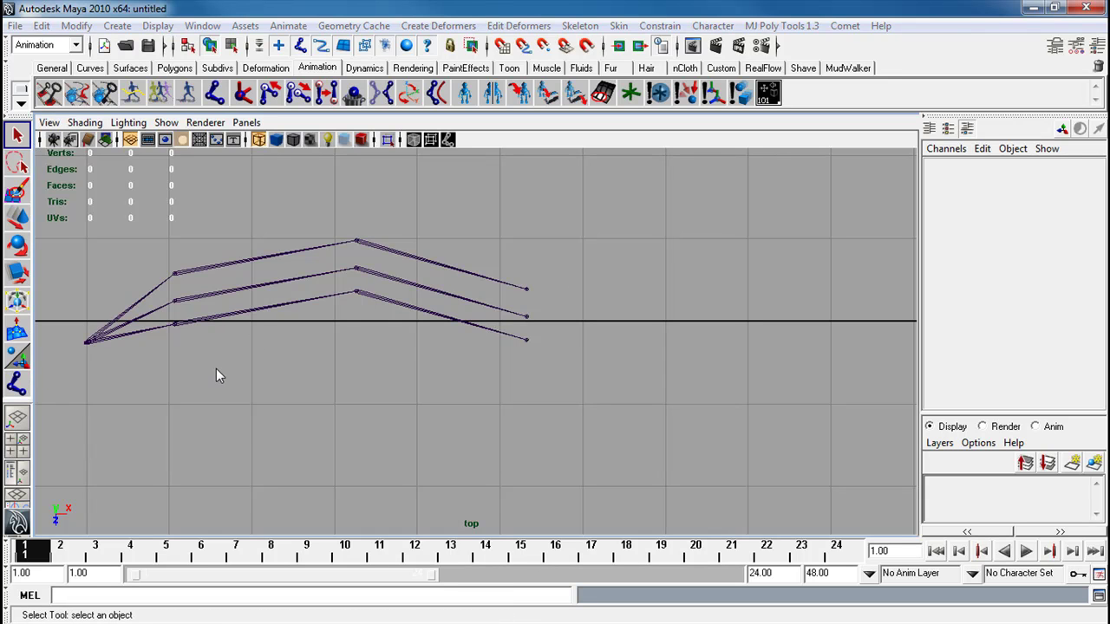
Step: Create an IK handle from the shoulder joint to the wrist joint of the middle IK chain in the perspective view
key("space")
left_click_drag(216, 368, 219, 340)
middle_click_drag(274, 308, 107, 305, "alt")
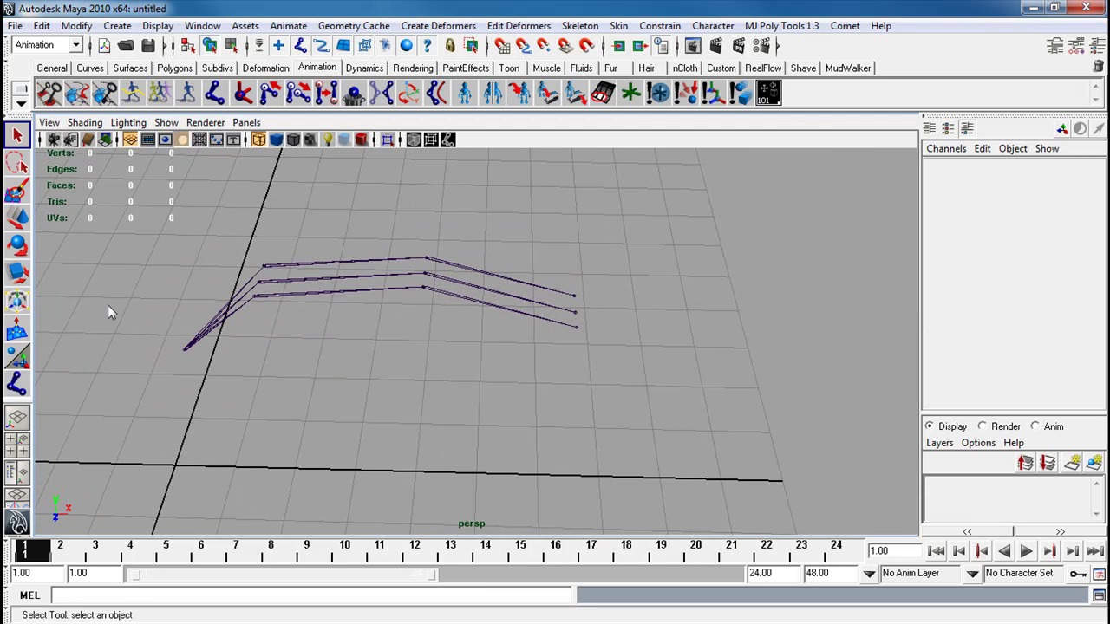
left_click(17, 384)
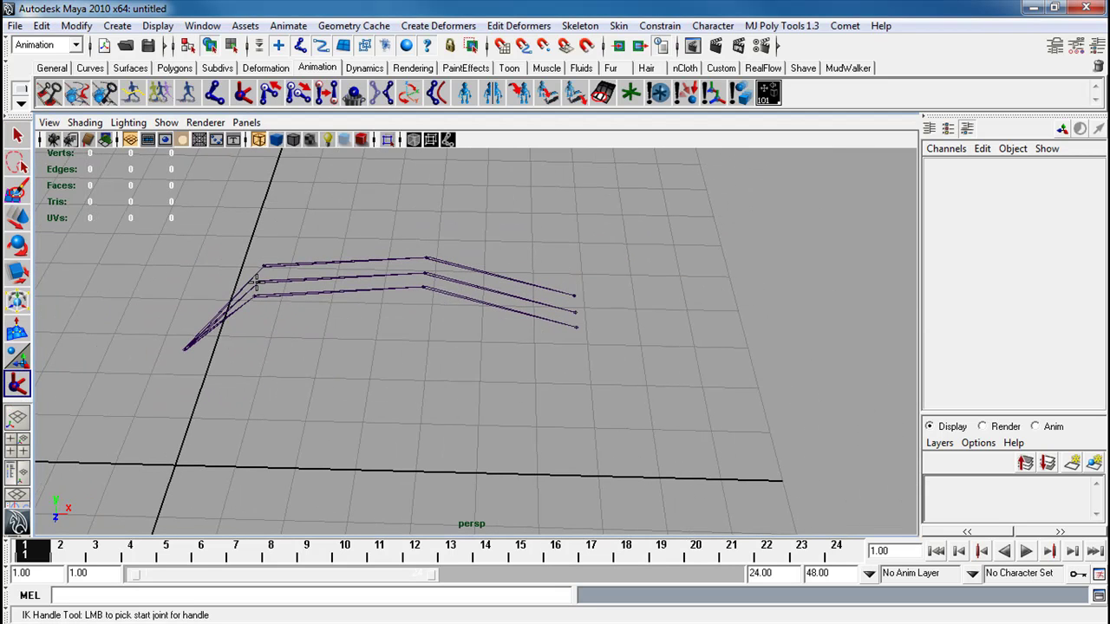
left_click(258, 282)
left_click(575, 311)
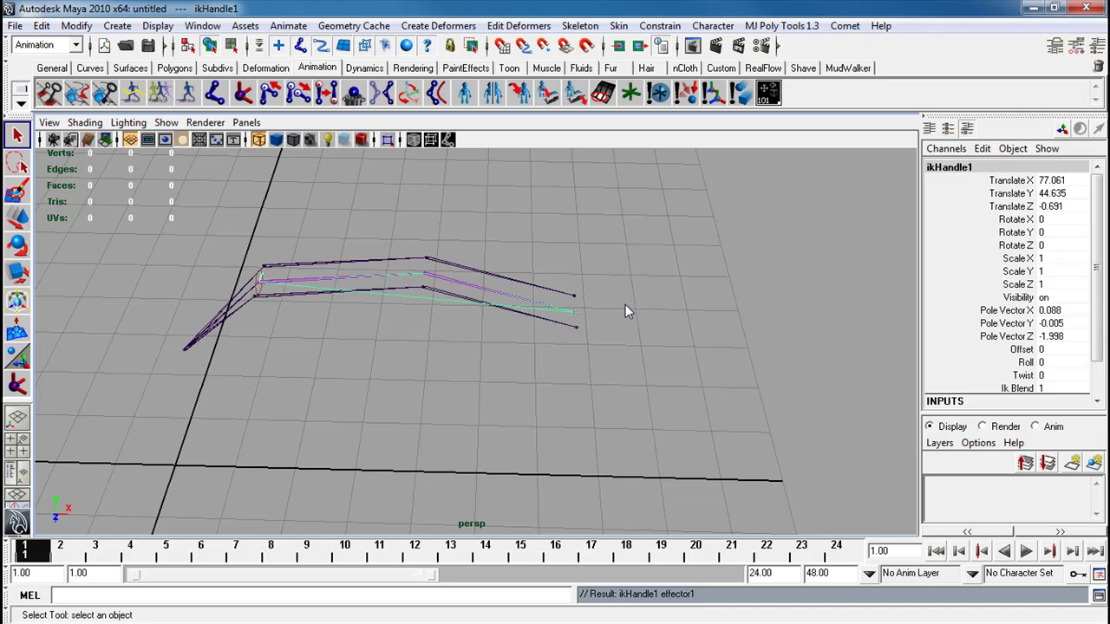
Step: Rename the arm's IK handle L_armIk and deselect it
left_click(596, 315)
left_click(576, 313)
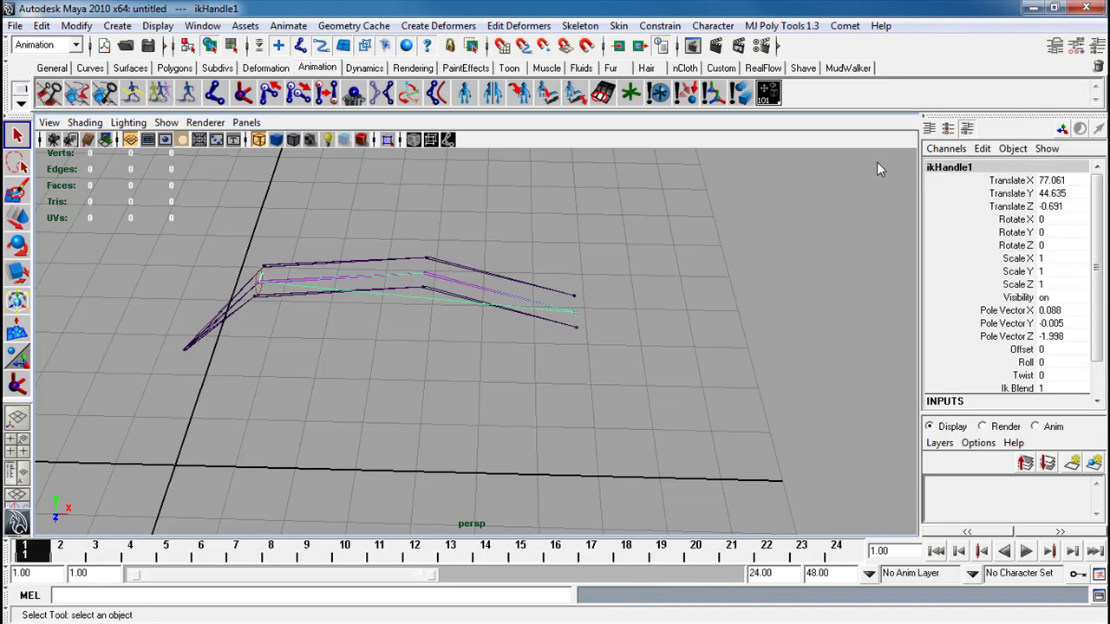
left_click(948, 165)
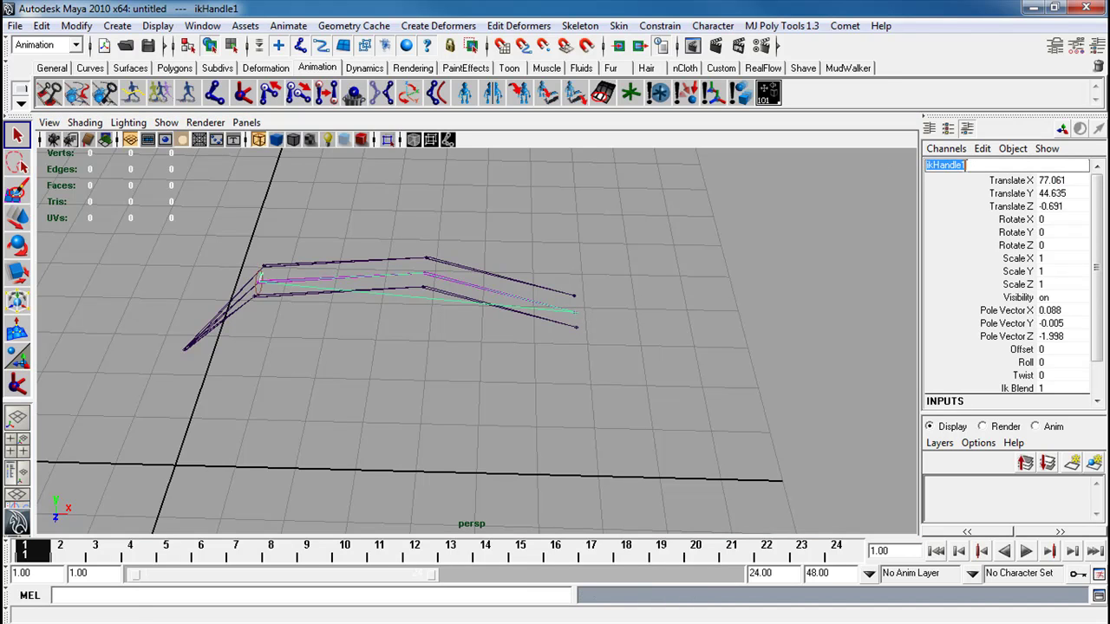
type("armIk")
key("Return")
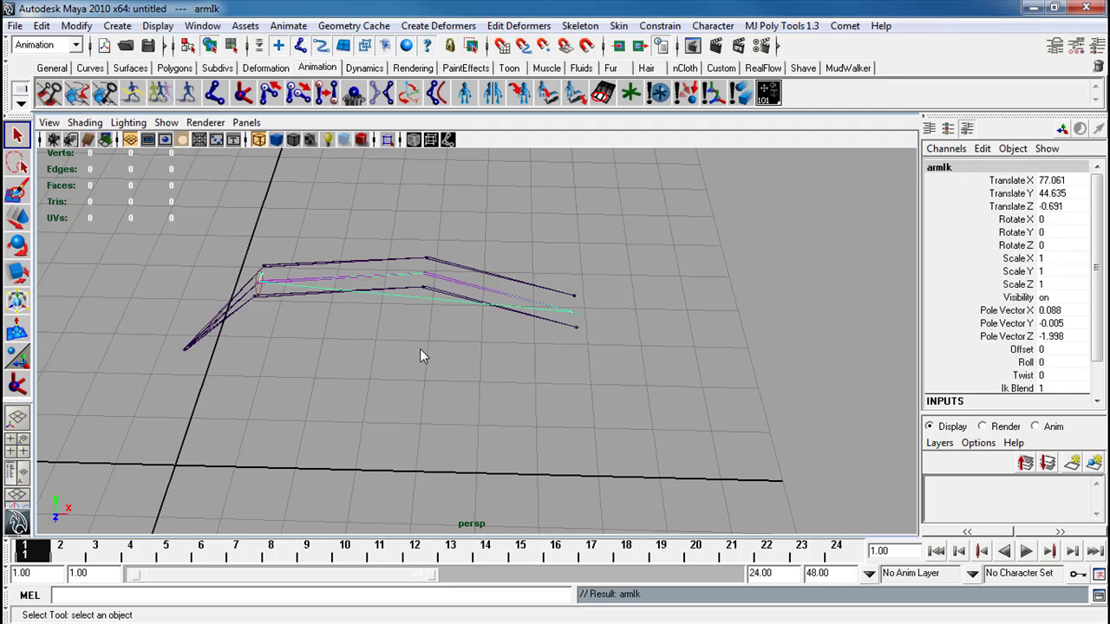
left_click(928, 166)
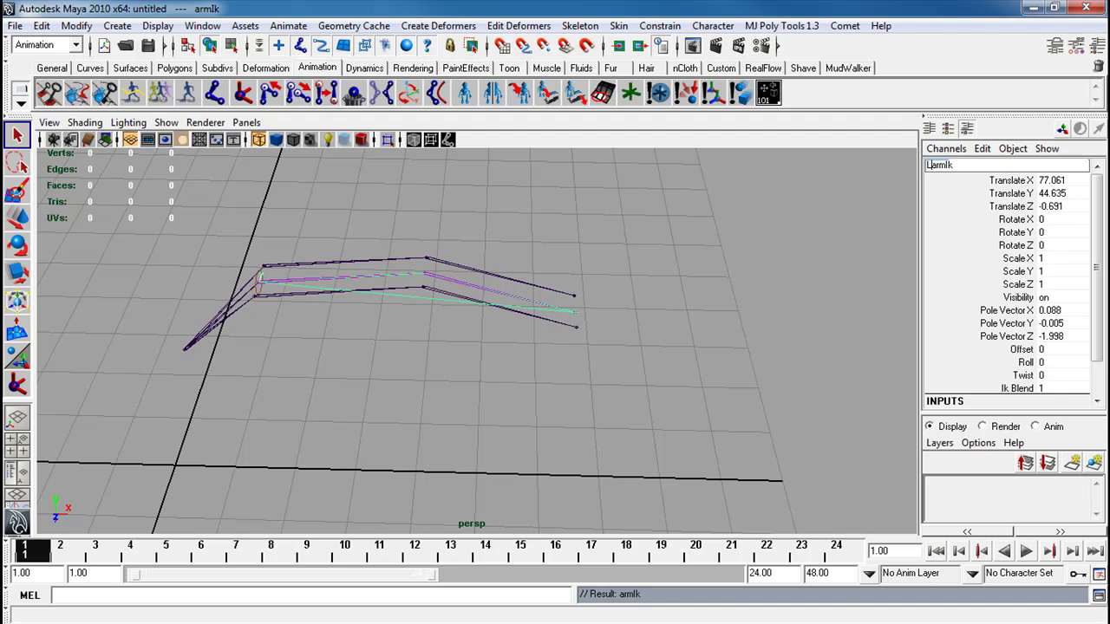
type("L_")
key("Return")
left_click_drag(352, 341, 280, 362, "alt")
left_click(280, 355)
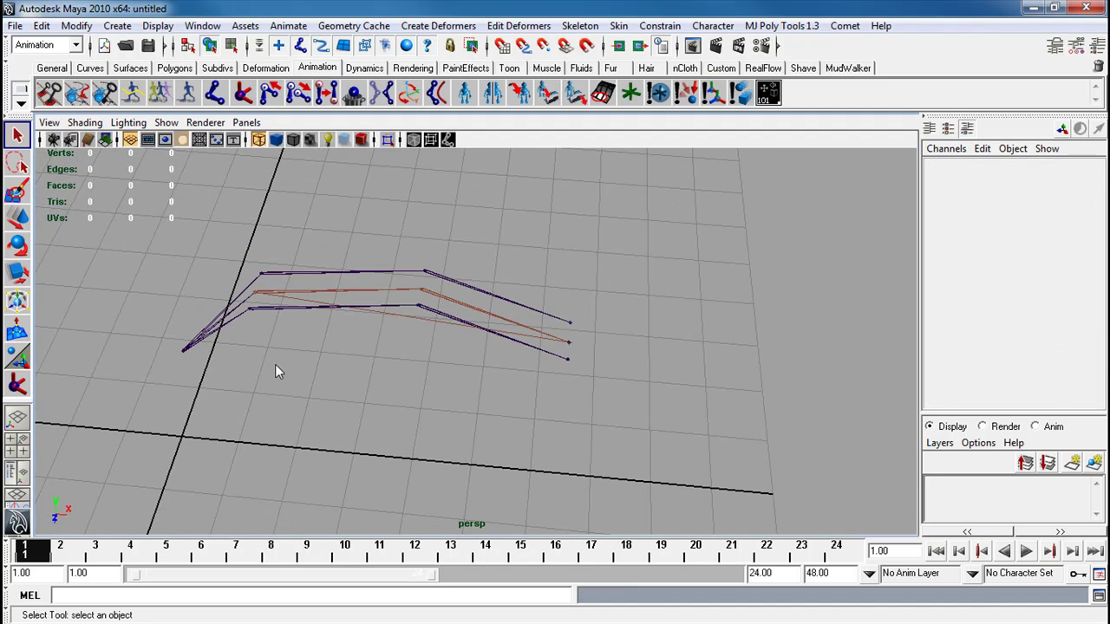
Step: Mirror the left clavicle joint hierarchy across YZ with the Behavior function, replacing L_ with R_ in the joint names
left_click(189, 347)
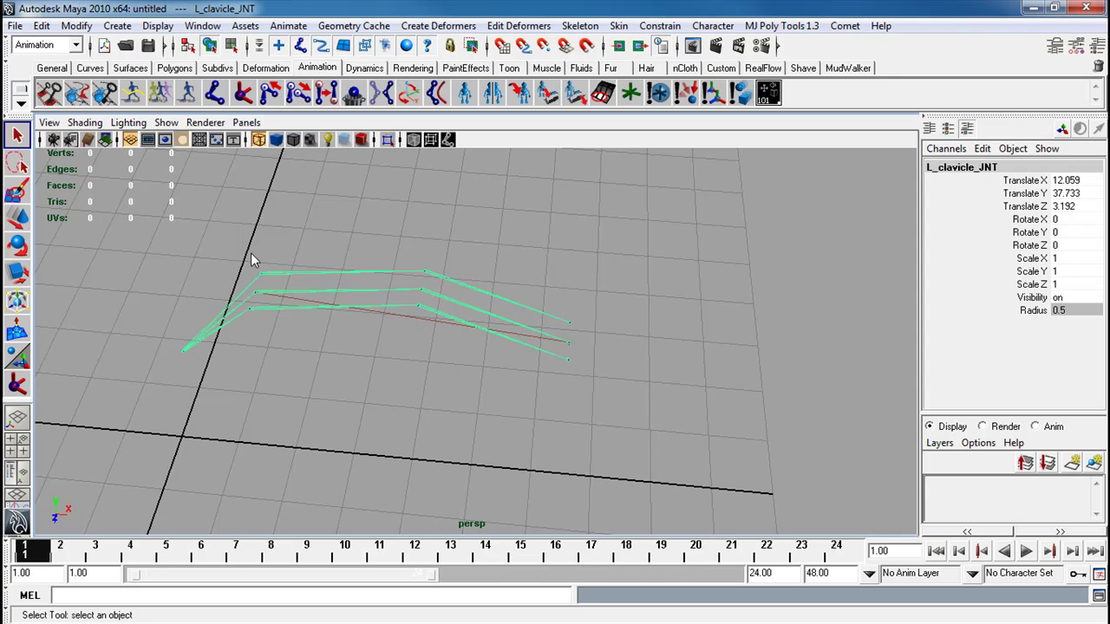
left_click(41, 25)
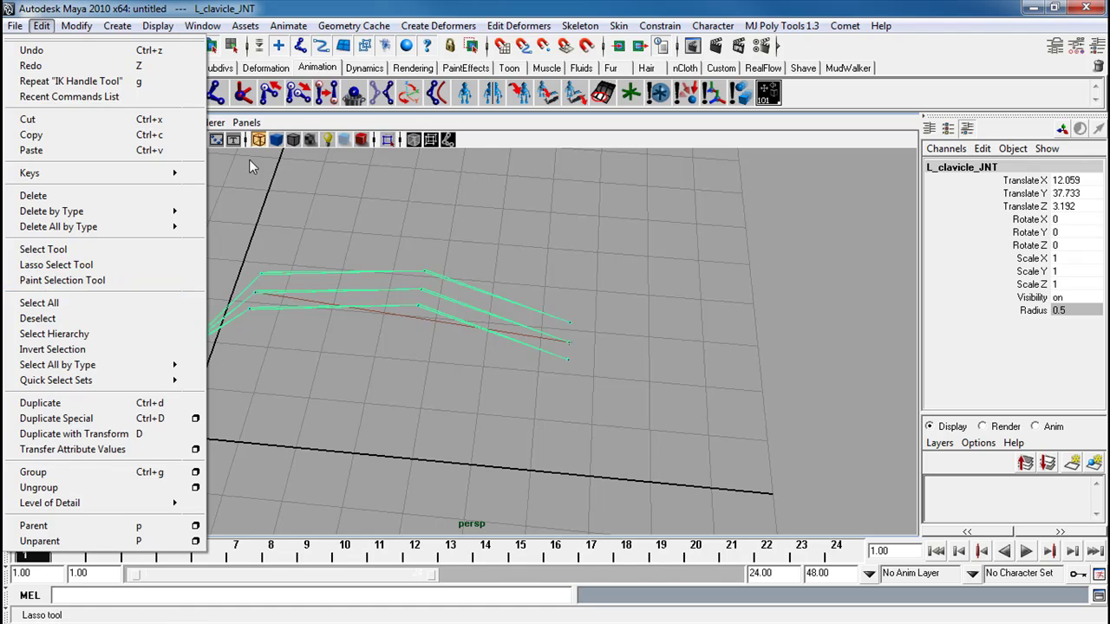
mouse_move(577, 28)
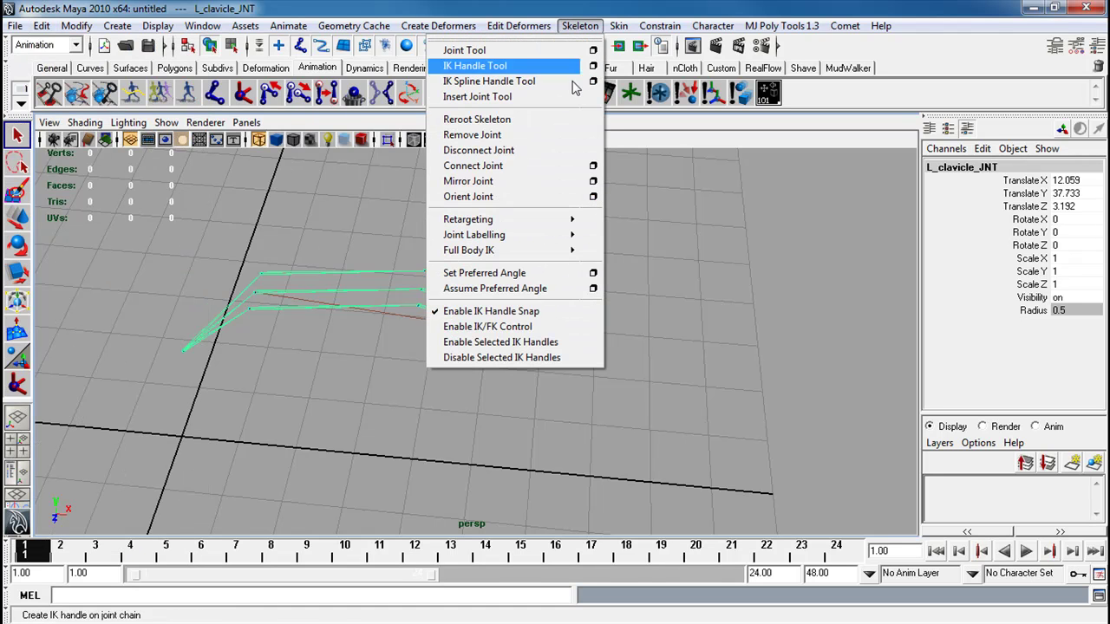
left_click(593, 181)
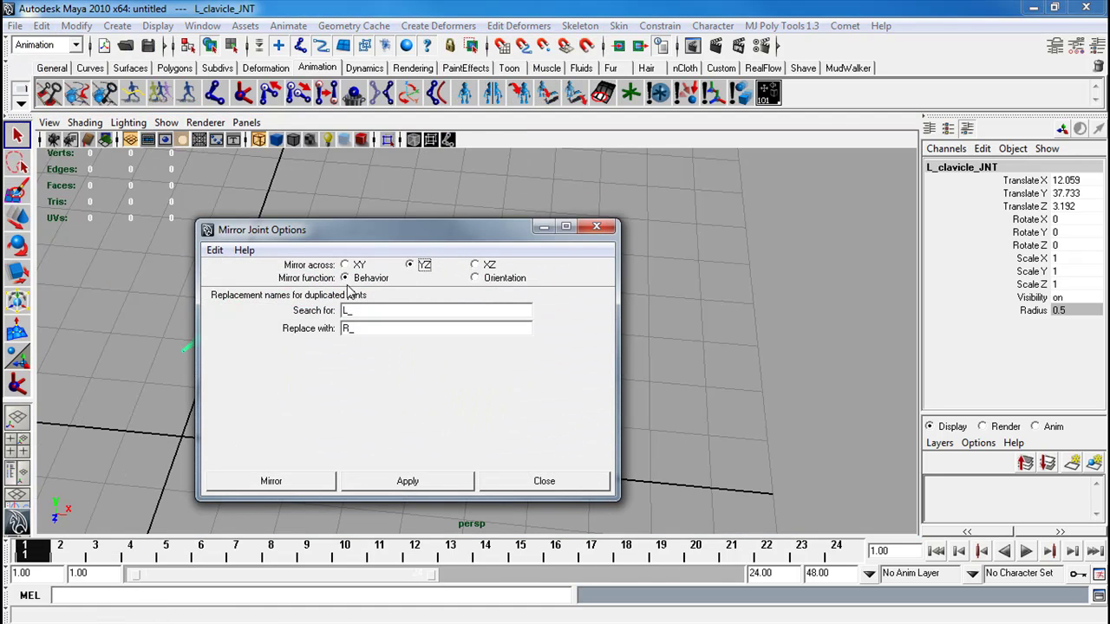
left_click(438, 478)
left_click(527, 483)
right_click_drag(500, 455, 256, 328, "alt")
middle_click_drag(256, 328, 324, 328, "alt")
left_click(484, 409)
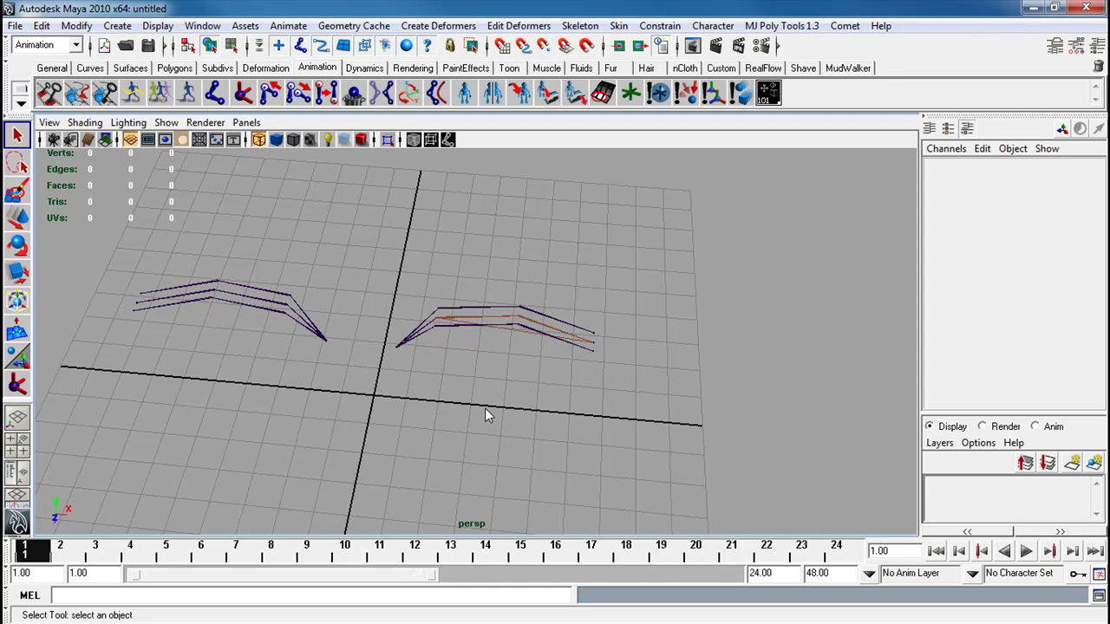
Step: Create a Cube prism wire controller and snap it to the wrist joint of the left arm's middle IK chain
right_click_drag(390, 364, 591, 403, "alt")
middle_click_drag(592, 404, 431, 402, "alt")
mouse_move(431, 402)
left_mouse_down("alt")
mouse_move(347, 392)
mouse_move(433, 381)
left_mouse_up("alt")
right_click_drag(433, 382, 448, 377, "alt")
middle_click_drag(439, 346, 423, 369, "alt")
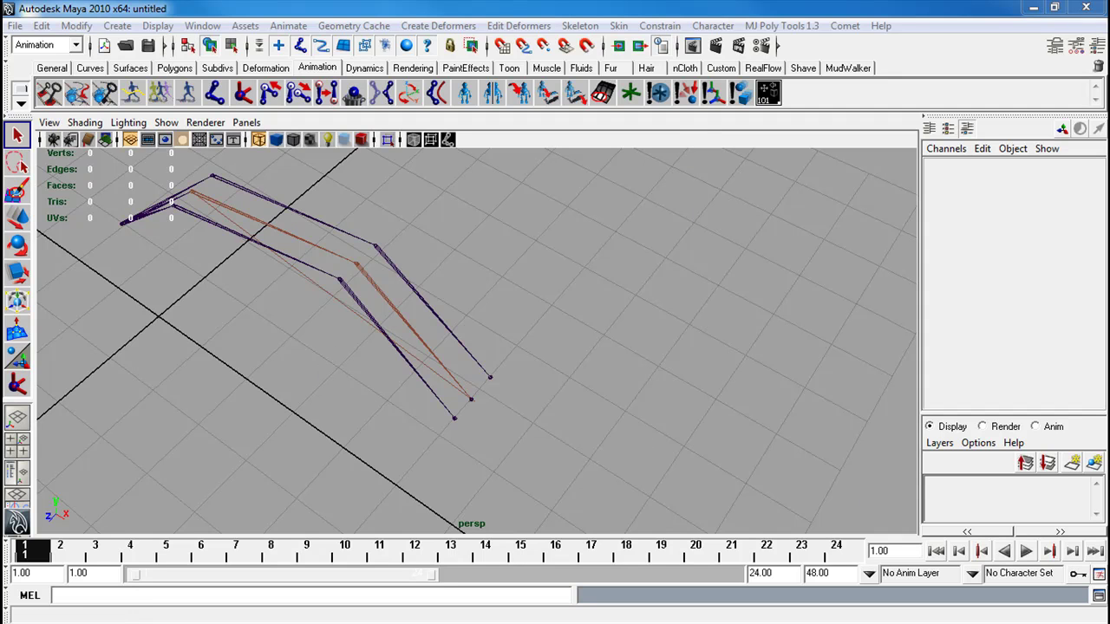
left_click_drag(220, 351, 572, 198)
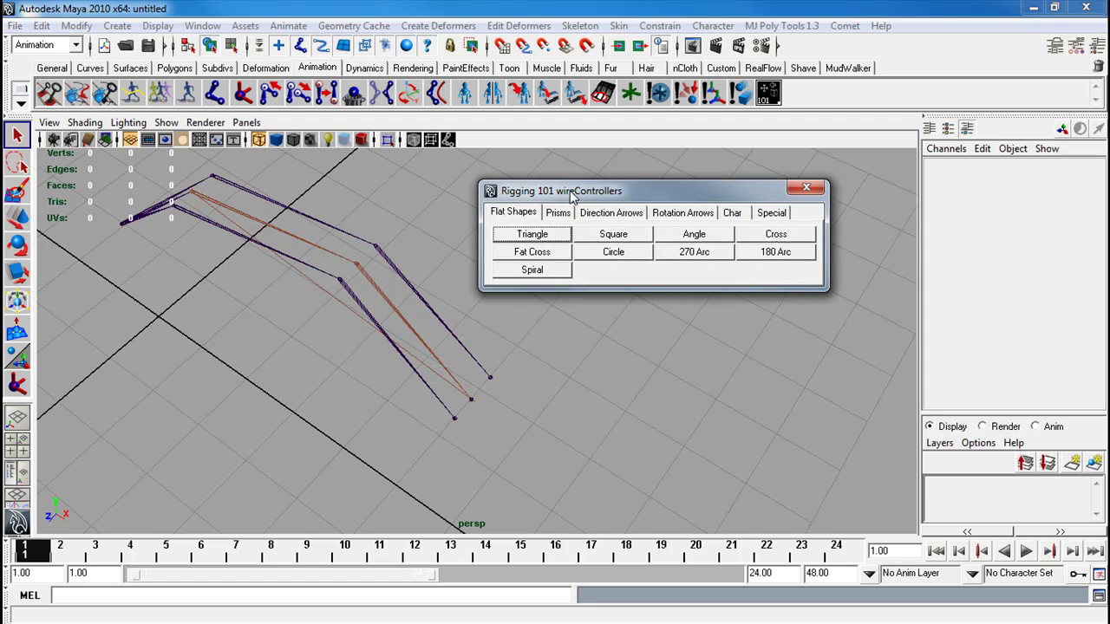
left_click(557, 213)
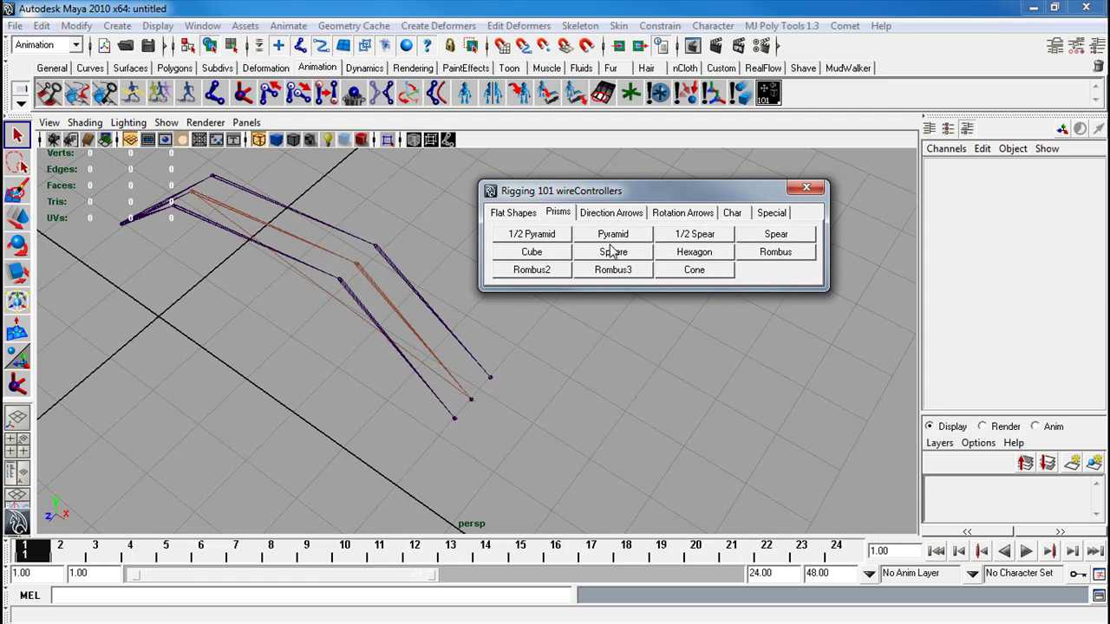
left_click(546, 252)
right_click_drag(424, 311, 245, 349, "alt")
key("w")
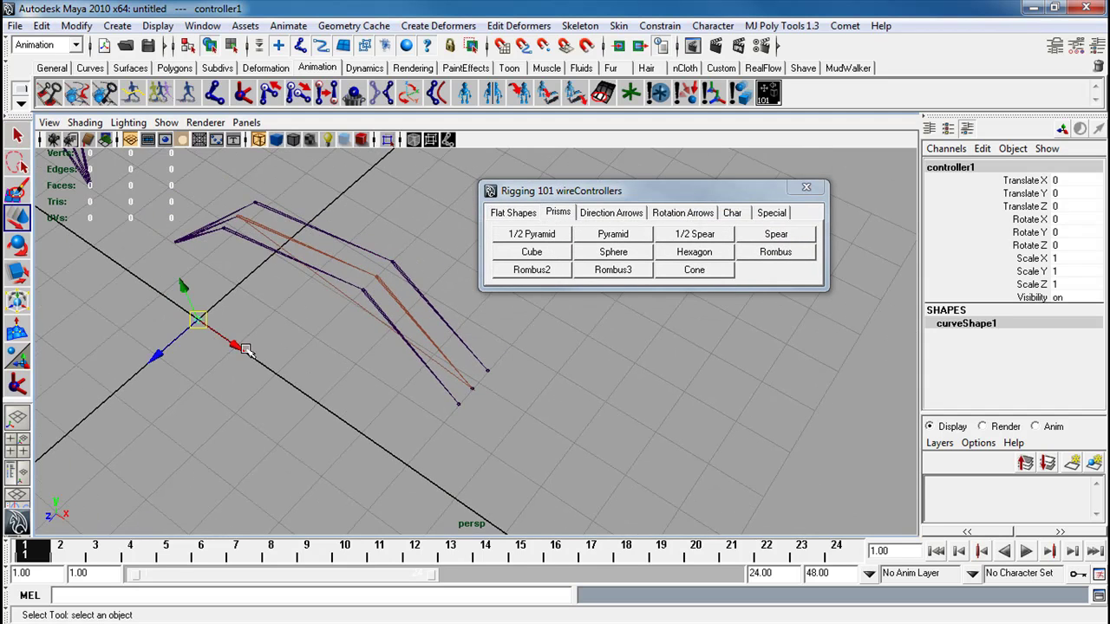
left_click_drag(208, 334, 482, 404)
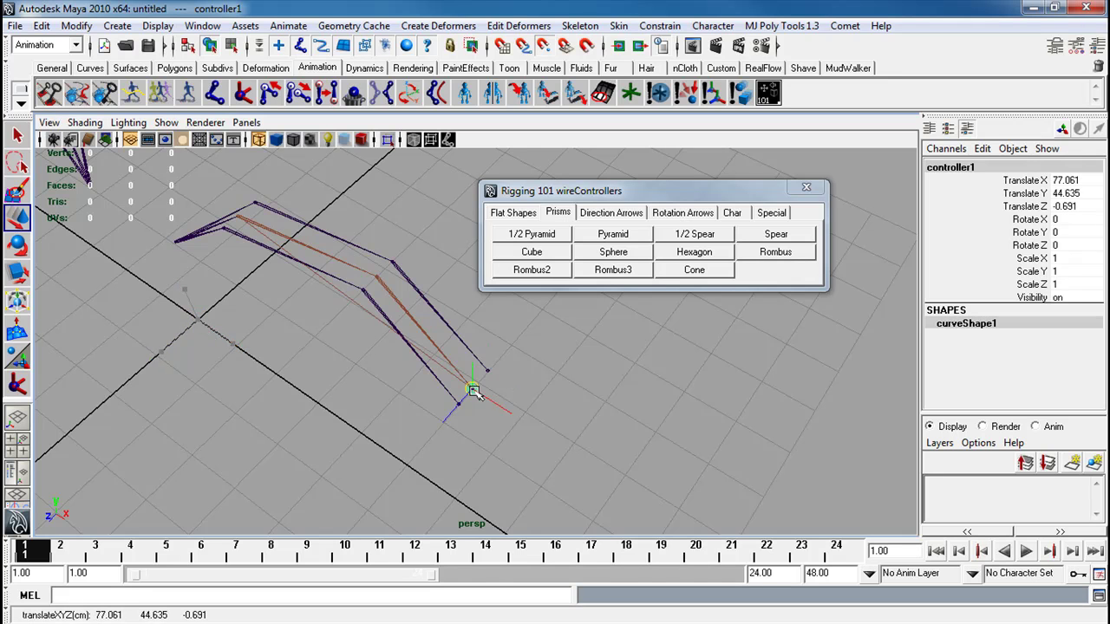
Step: Scale the cube controller at the left IK wrist uniformly to about 1.74
middle_click_drag(489, 372, 411, 345, "alt")
right_click_drag(411, 345, 606, 459, "alt")
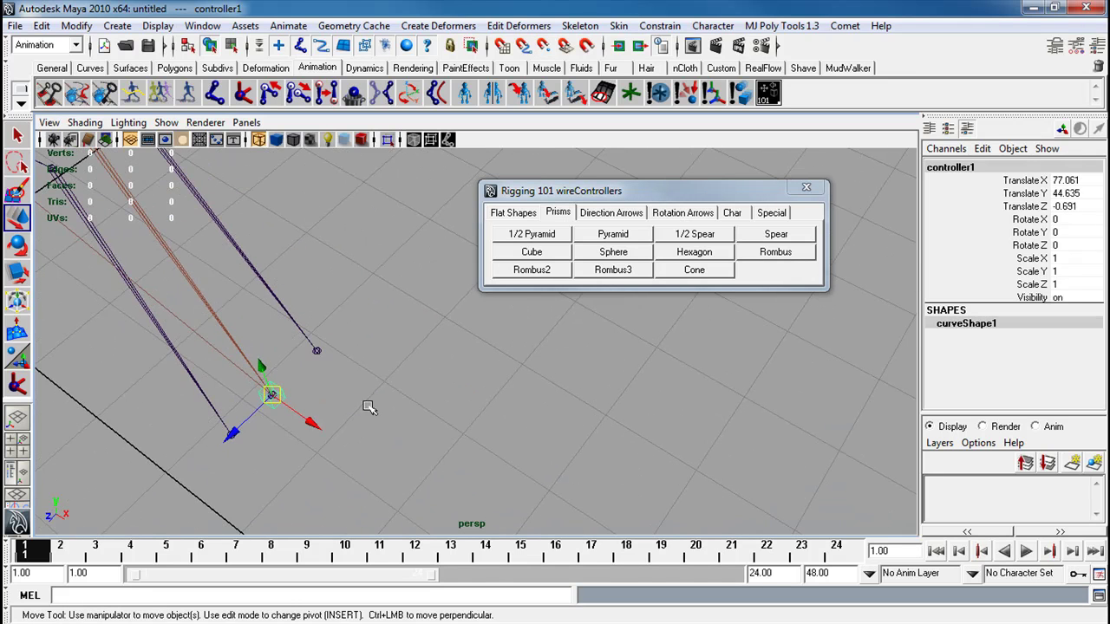
right_click_drag(328, 400, 320, 398, "alt")
key("f")
left_click_drag(320, 398, 322, 393, "alt")
right_click_drag(617, 417, 402, 321, "alt")
middle_click_drag(440, 323, 383, 356, "alt")
key("r")
left_click_drag(419, 377, 462, 366)
Step: Freeze the transformations of the cube controller and deselect it
left_click(76, 25)
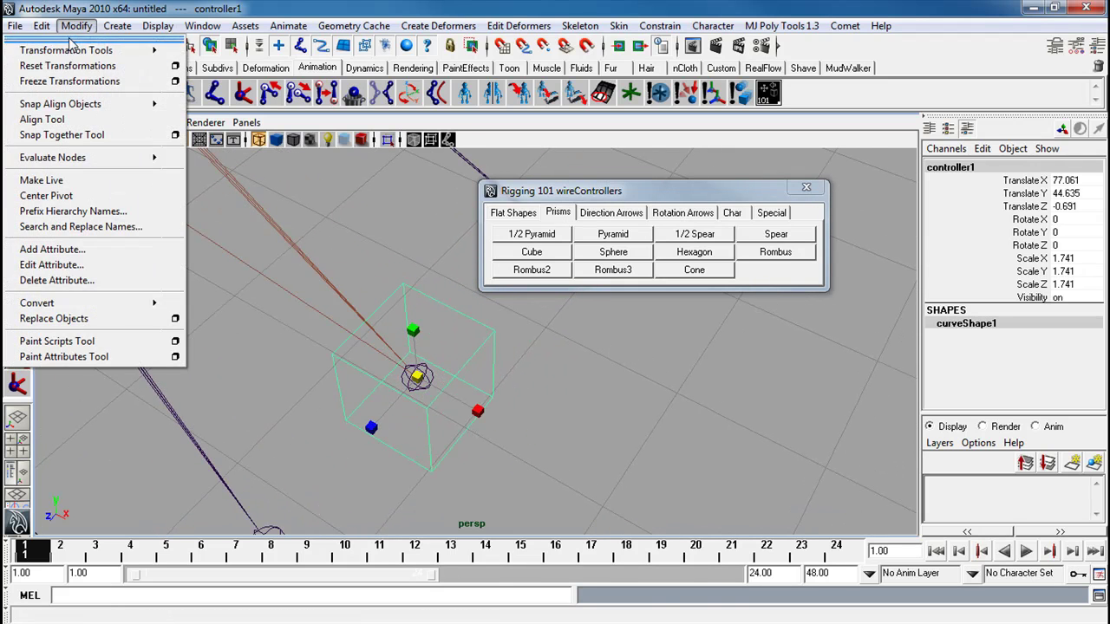
left_click(95, 80)
left_click(508, 355)
key("q")
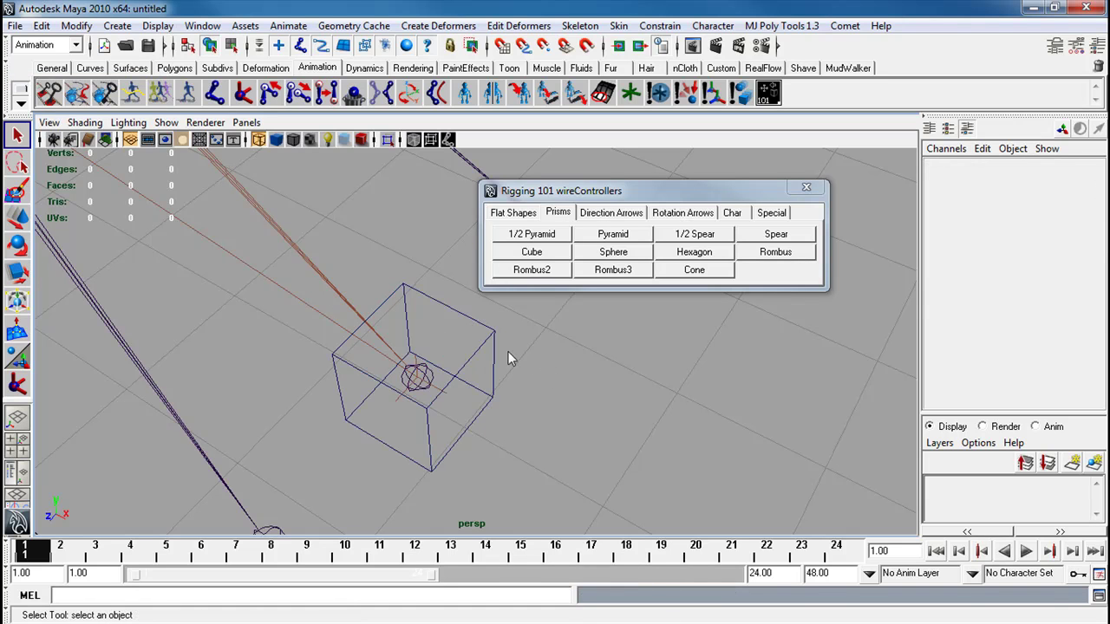
Step: Point constrain the L_armIk handle to the cube controller using the default constraint settings without maintained offset
left_click(492, 339)
left_click(439, 391, "shift")
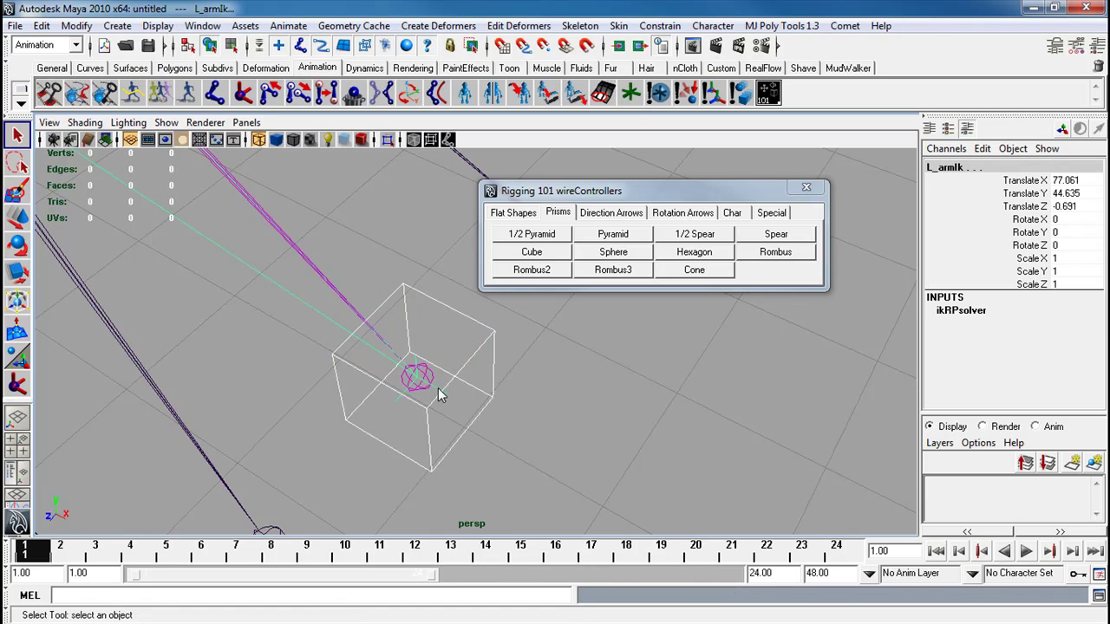
left_click(659, 25)
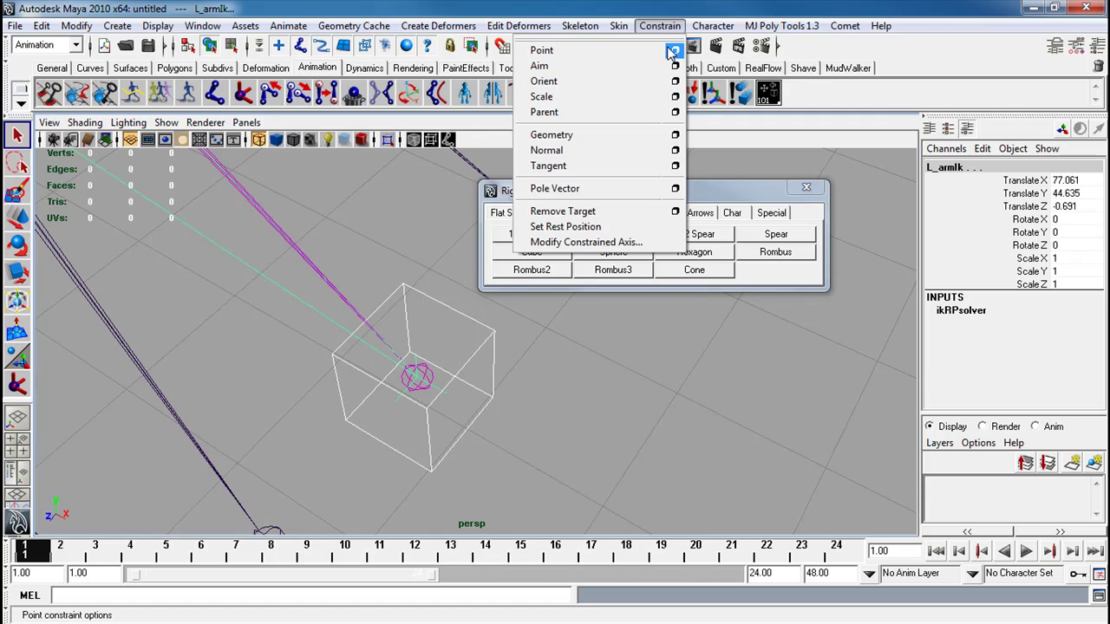
left_click(675, 50)
left_click(214, 250)
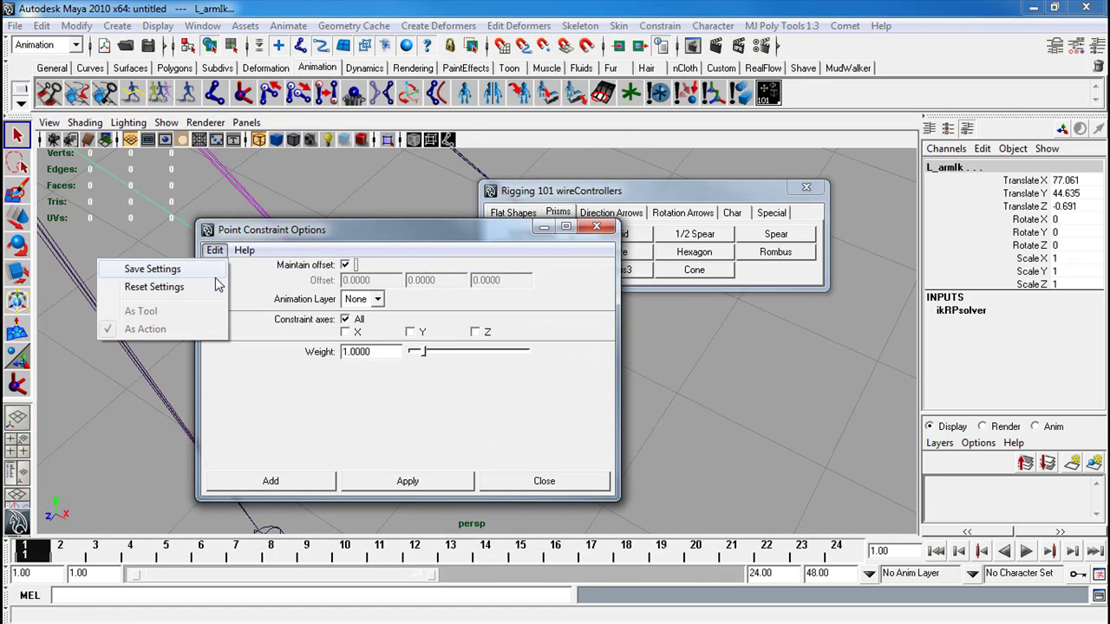
left_click(211, 286)
left_click_drag(370, 234, 681, 192)
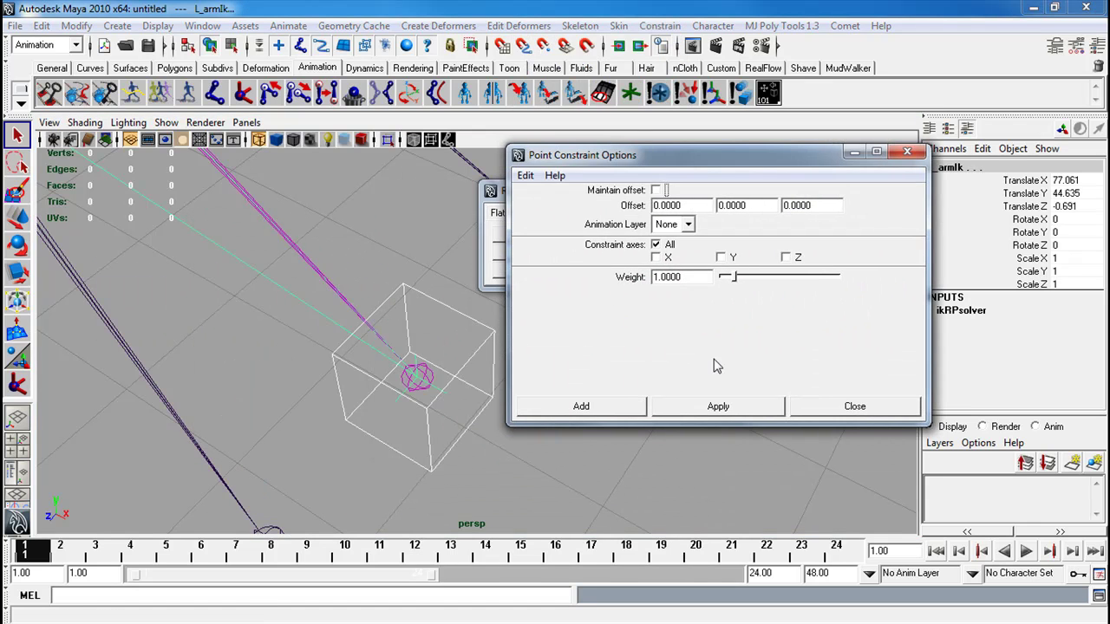
left_click(733, 408)
left_click(855, 407)
left_click(672, 433)
Step: Rename the cube controller at the left wrist L_armIk_CON
right_click_drag(579, 394, 403, 299, "alt")
left_click(464, 324)
left_click_drag(402, 299, 420, 349, "alt")
key("w")
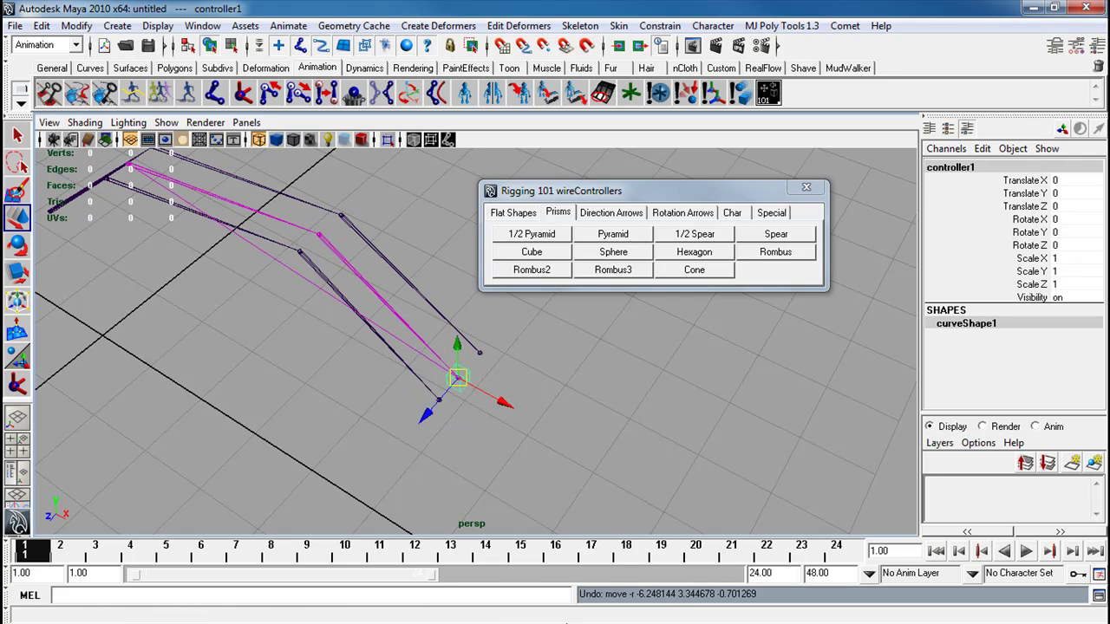
double_click(945, 166)
type("L_arm")
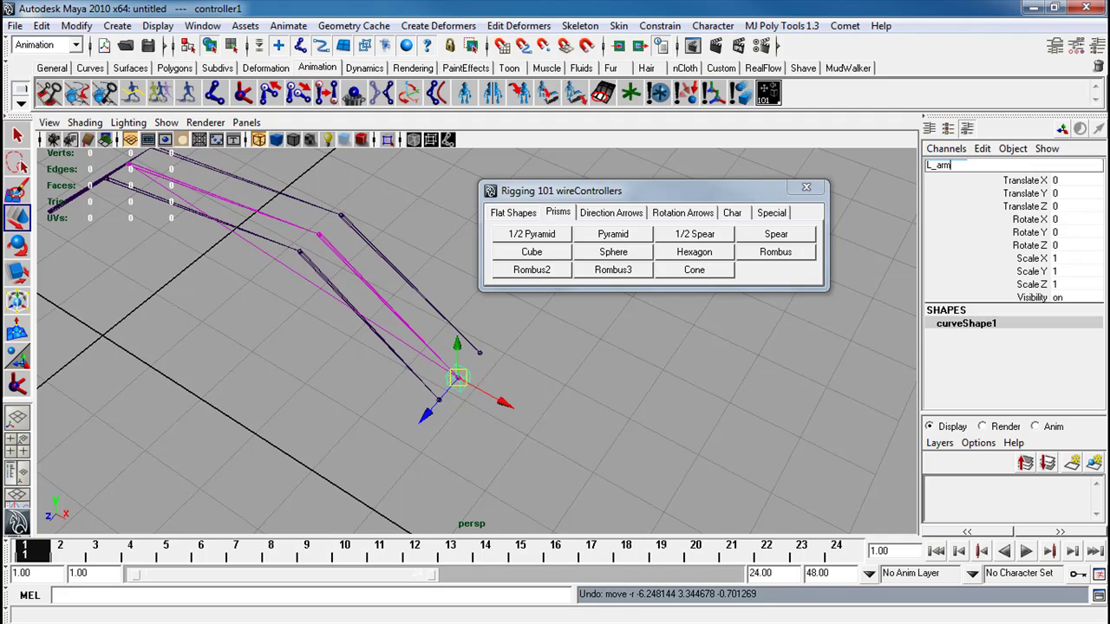
type("Ik_CON")
key("Return")
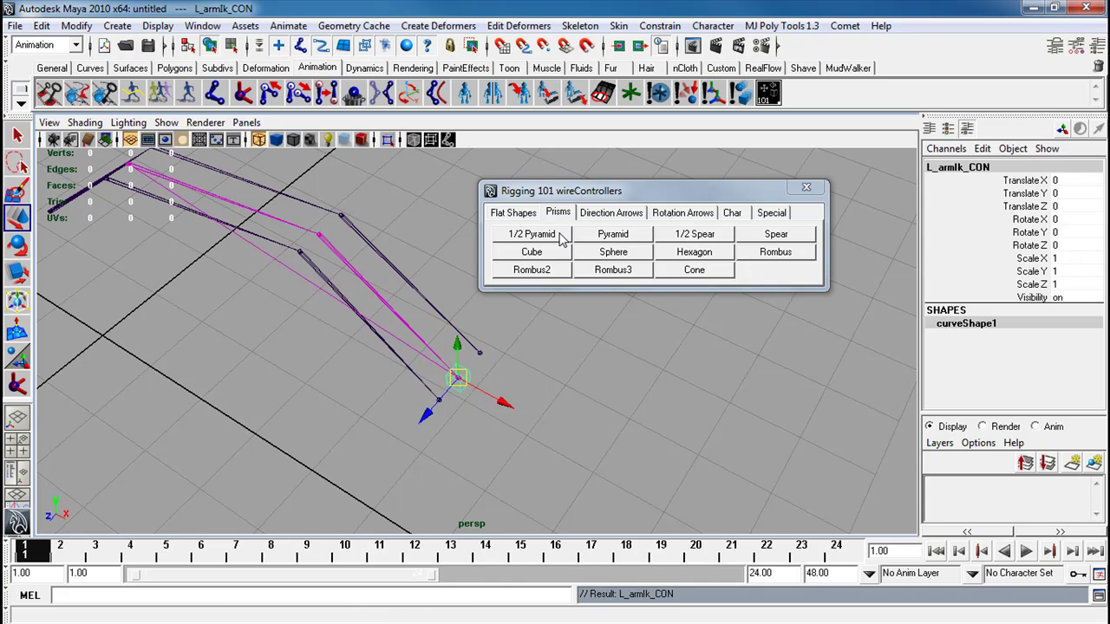
Step: Create a 1/2 Pyramid wire controller and snap it to the elbow joint of the left middle IK chain
left_click(594, 241)
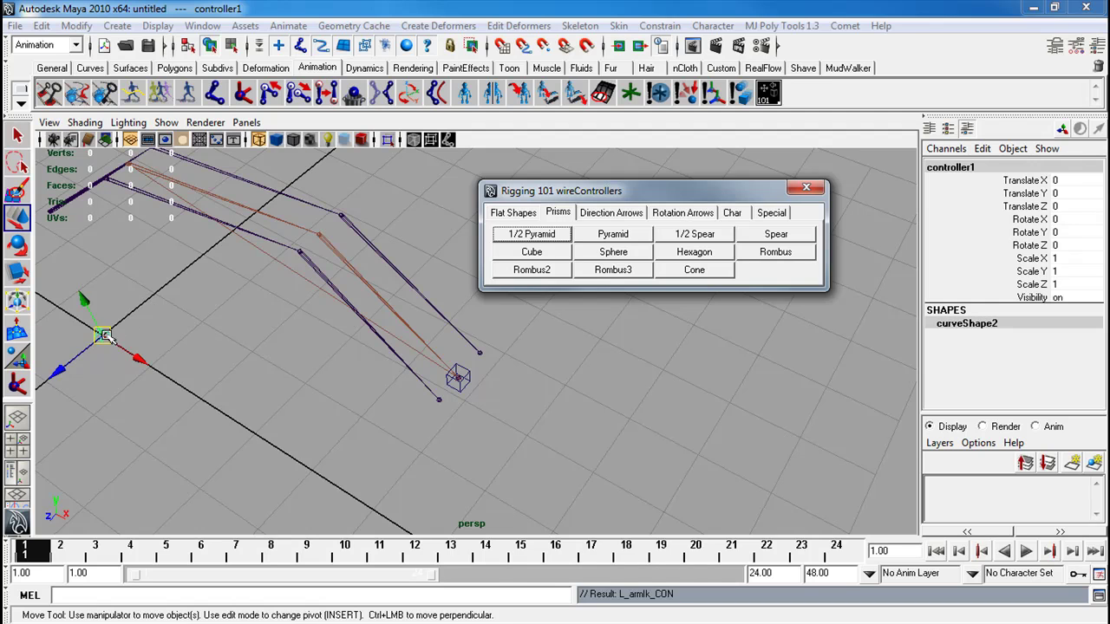
left_click_drag(157, 301, 318, 239)
left_click_drag(379, 265, 362, 269, "alt")
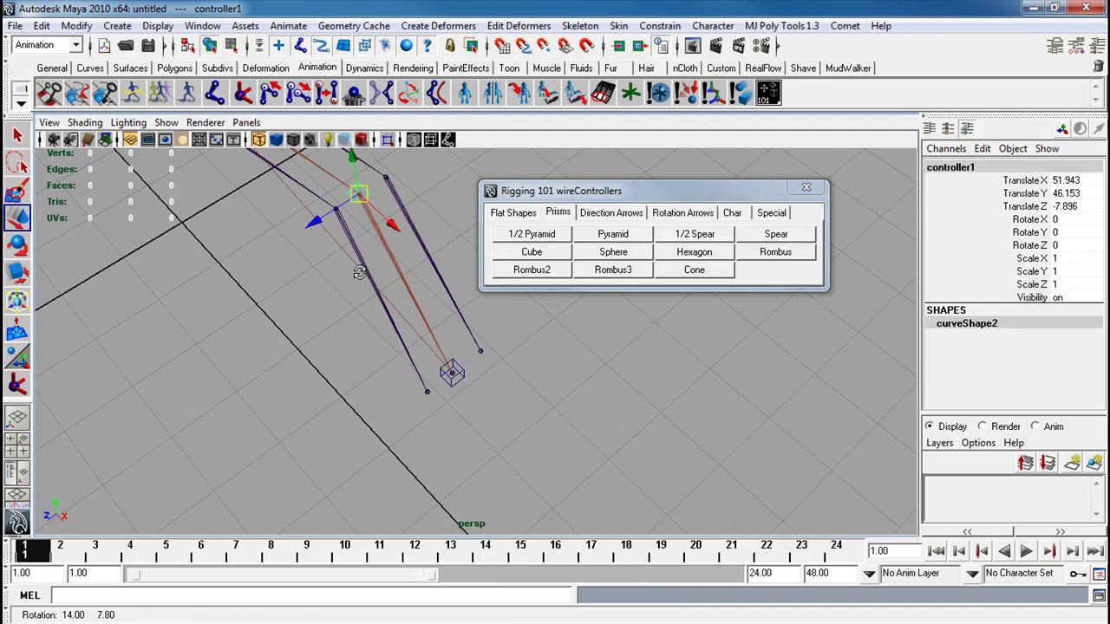
middle_click_drag(362, 270, 332, 352, "alt")
Step: Set the pyramid controller's Rotate X to -90
key("e")
left_click_drag(296, 258, 298, 254)
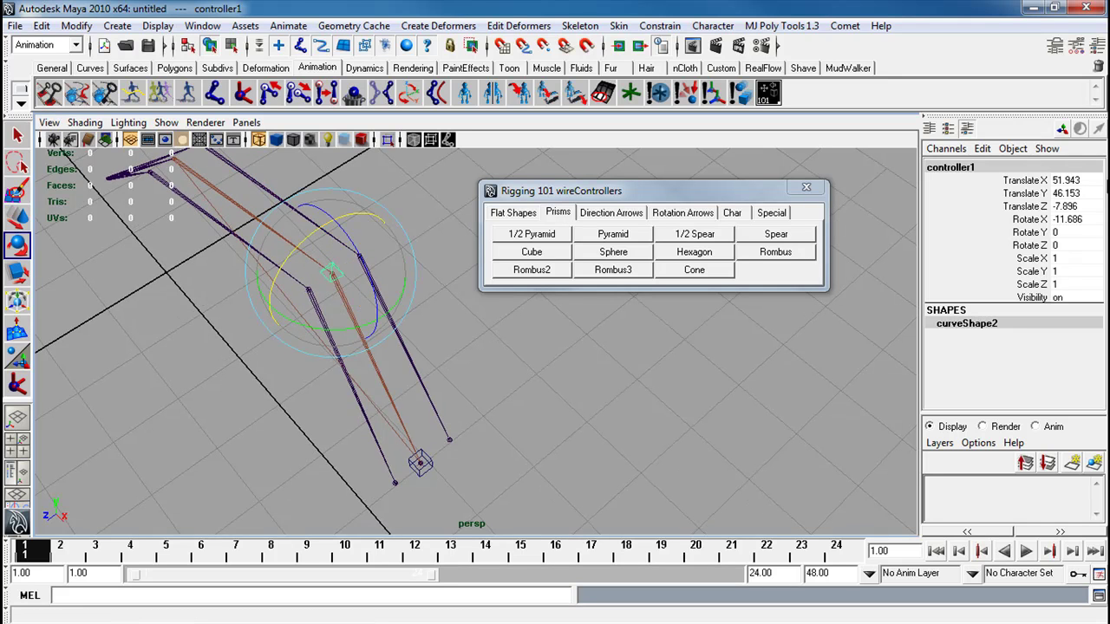
double_click(1066, 218)
type("-90")
key("Return")
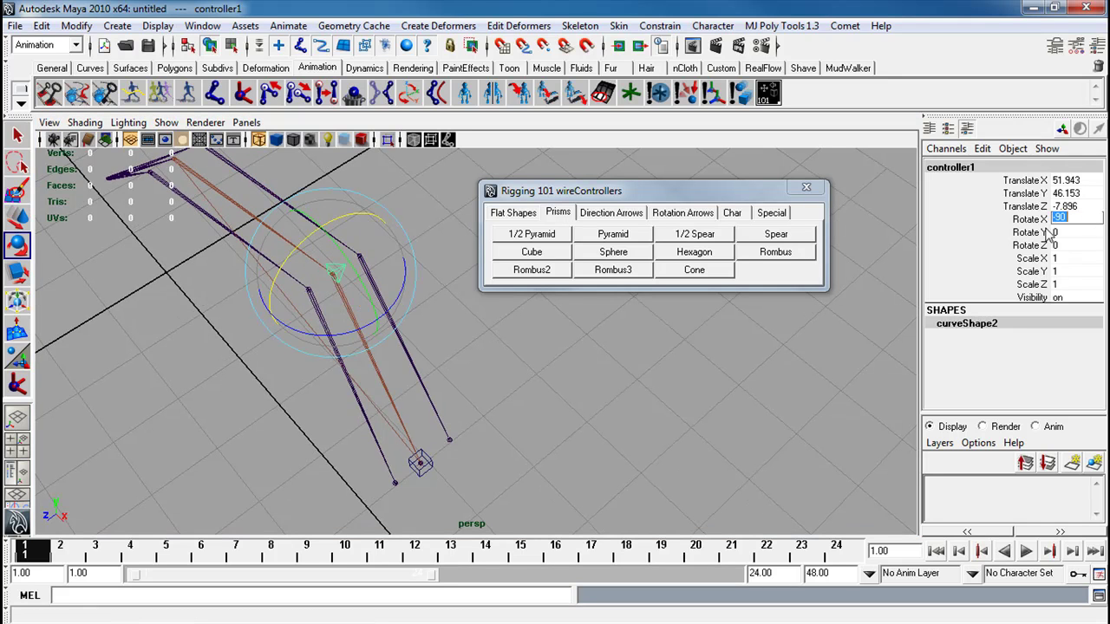
Step: Move the pyramid controller behind the elbow to a Translate Z of about -20.1 and freeze its transformations
key("w")
left_click_drag(311, 286, 392, 232)
left_click(76, 25)
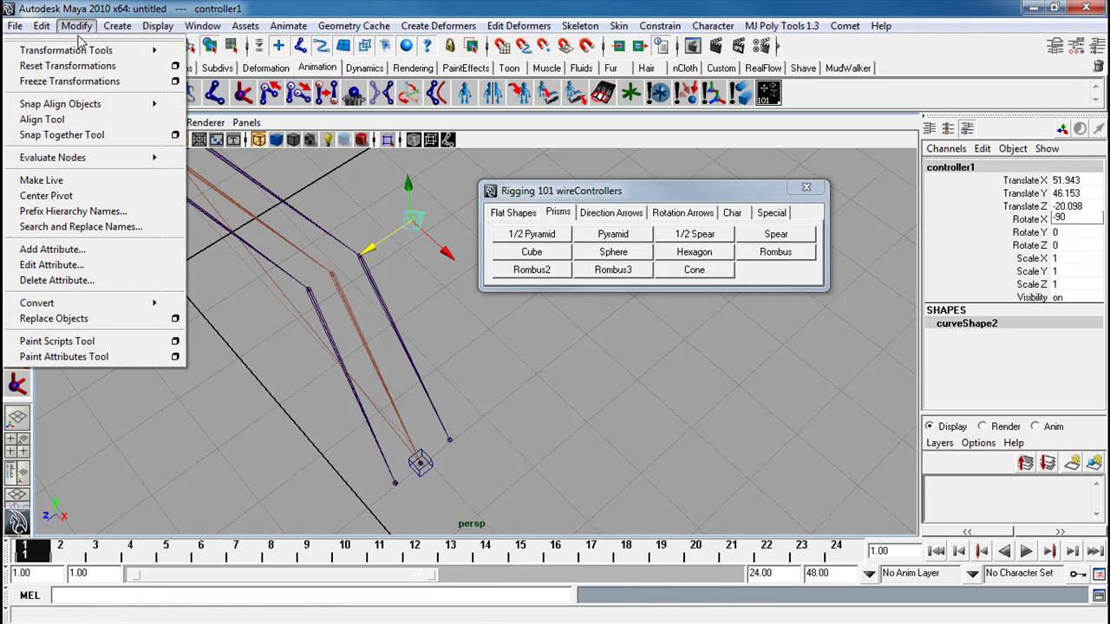
left_click(52, 82)
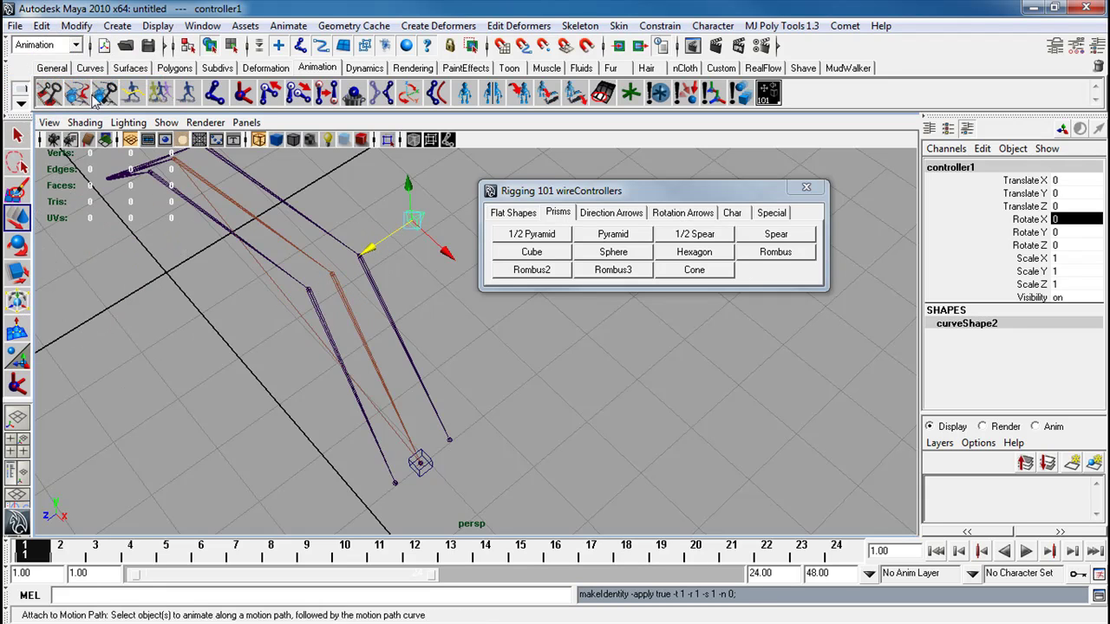
left_click(471, 348)
left_click(427, 220)
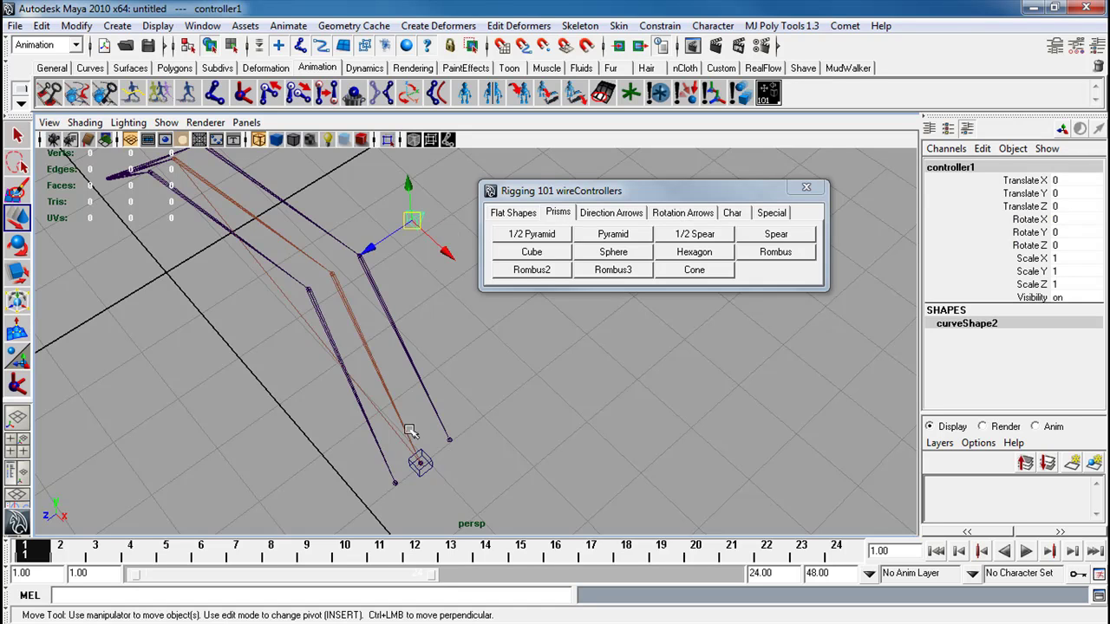
Step: Increase the IK handle display size to about 4.69
left_click(158, 25)
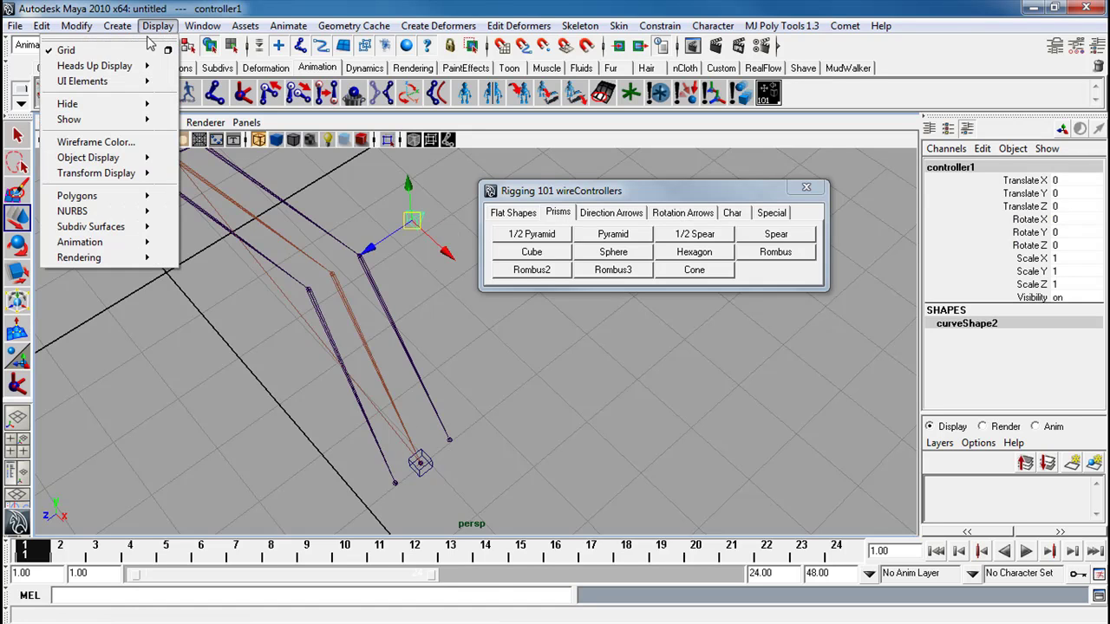
mouse_move(115, 247)
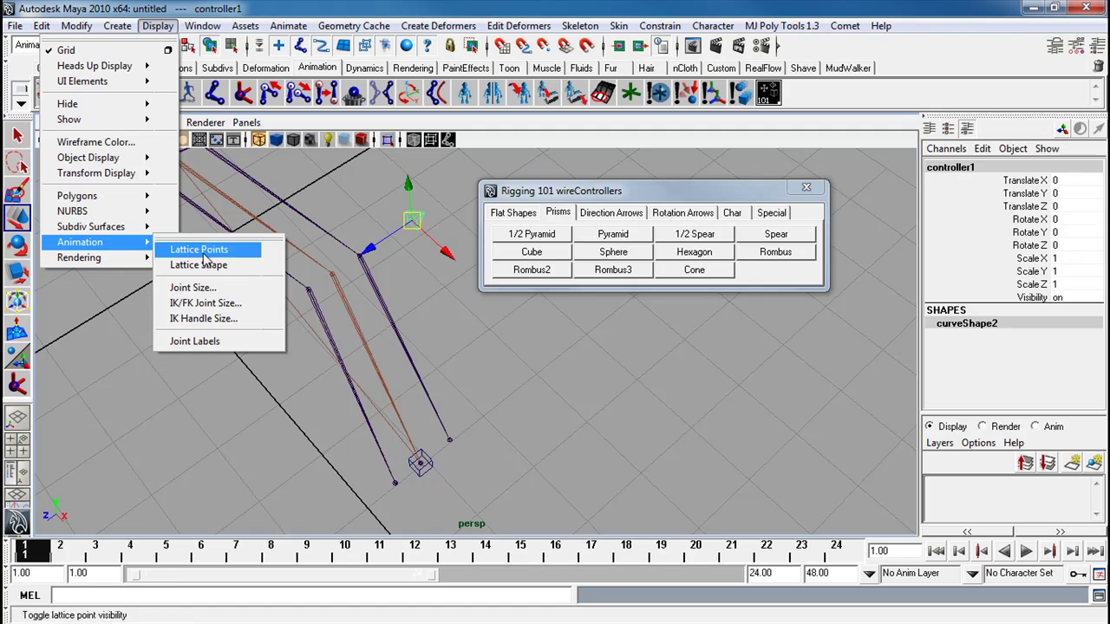
left_click(226, 321)
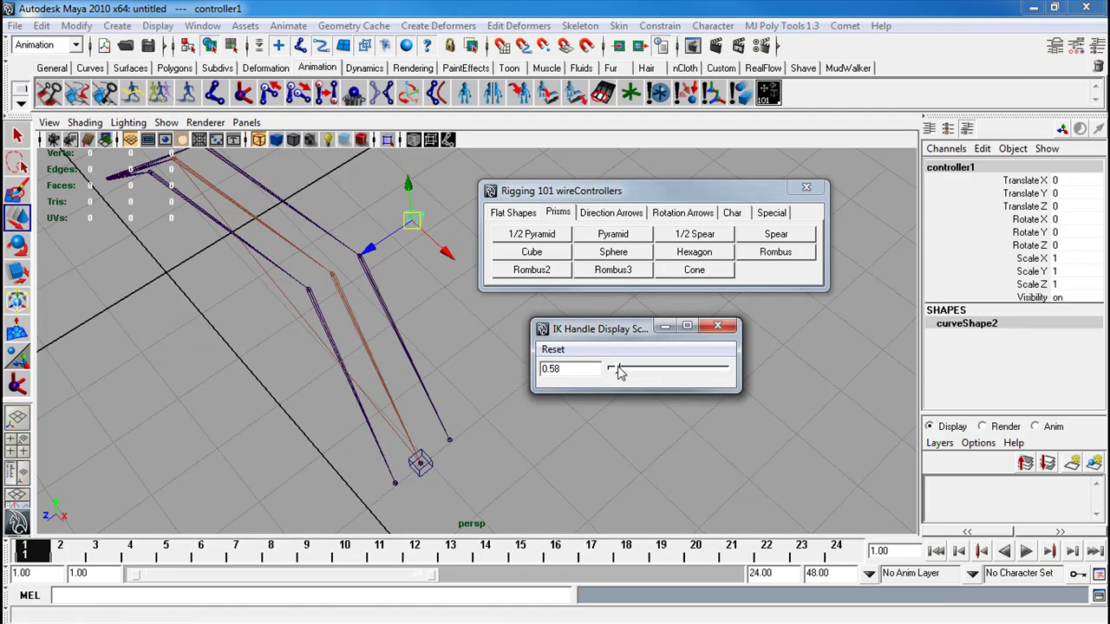
left_click_drag(619, 369, 668, 371)
middle_click_drag(432, 384, 404, 301, "alt")
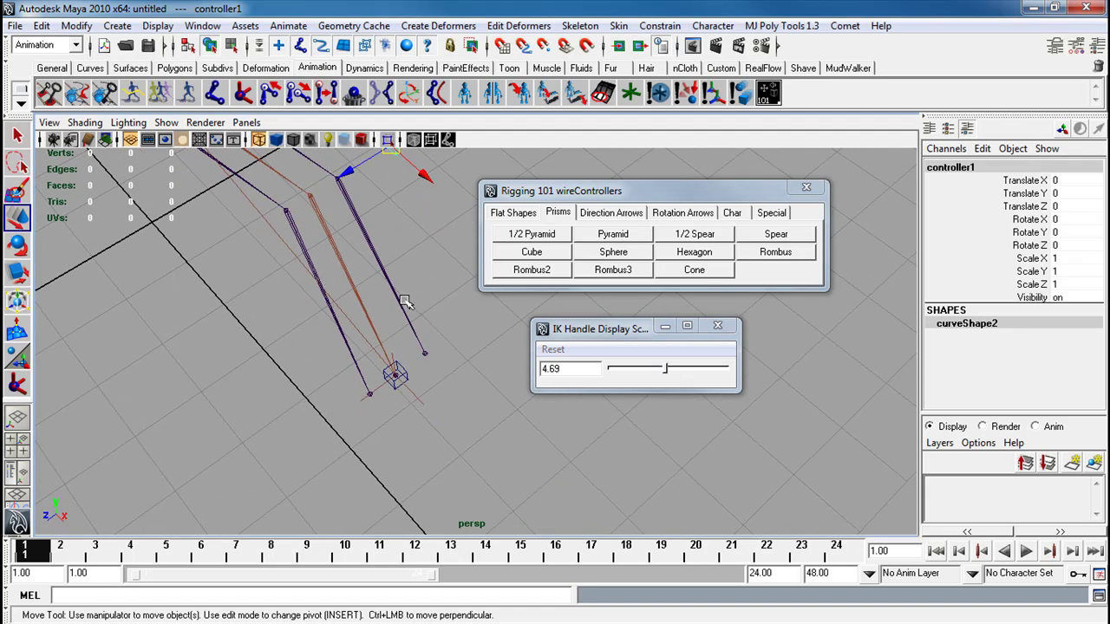
middle_click_drag(417, 354, 409, 376, "alt")
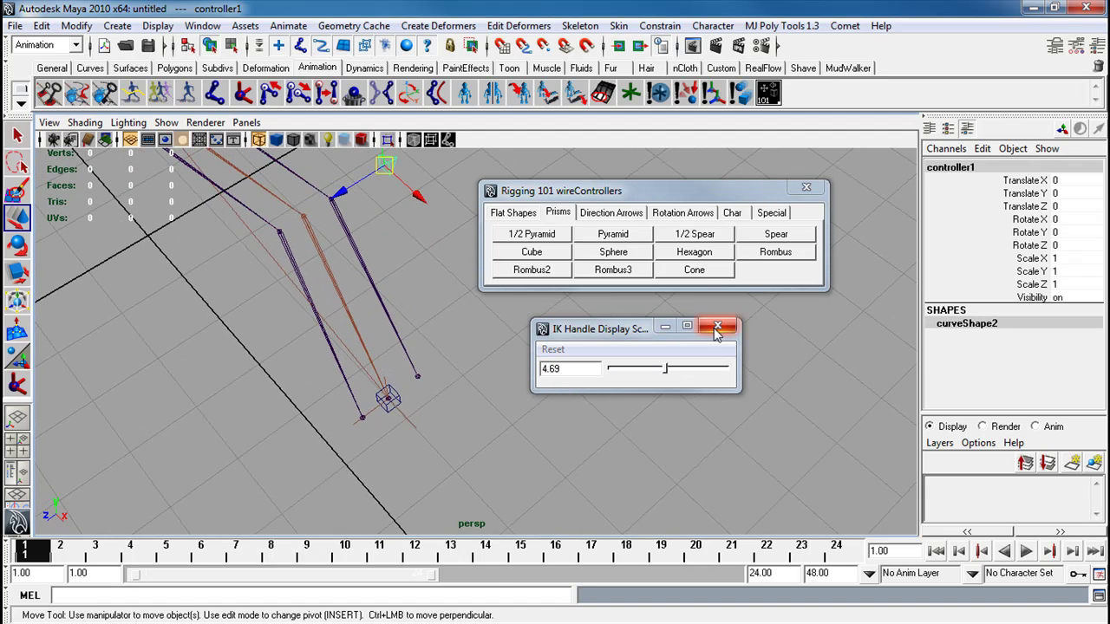
left_click(717, 325)
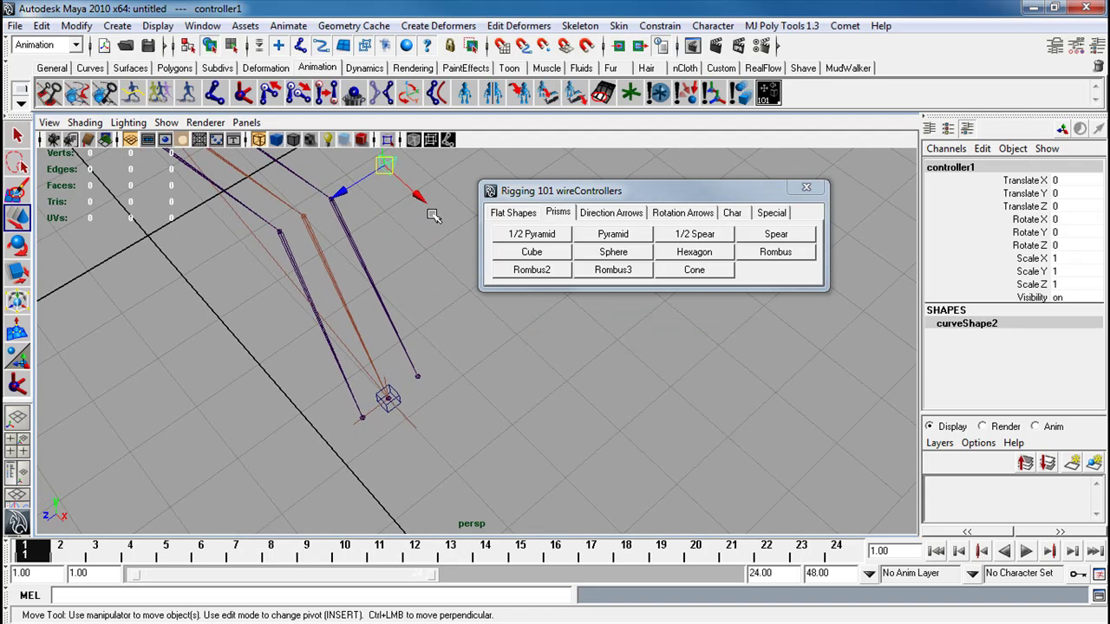
Step: Apply a Pole Vector constraint from the pyramid controller to the L_armIk handle
left_click(410, 422, "shift")
left_click(660, 25)
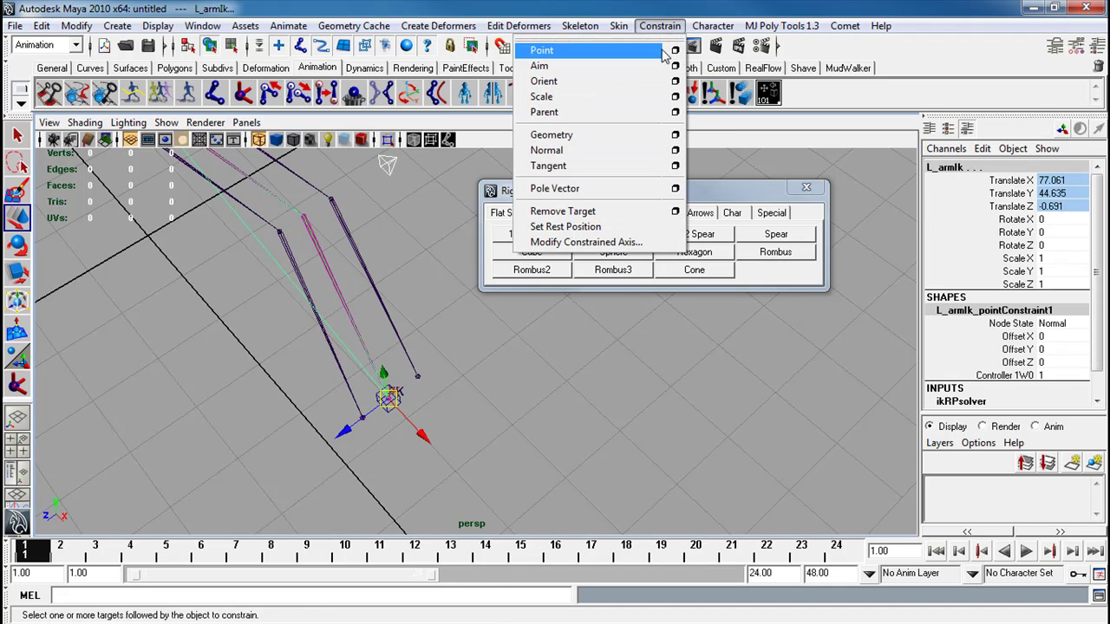
left_click(627, 190)
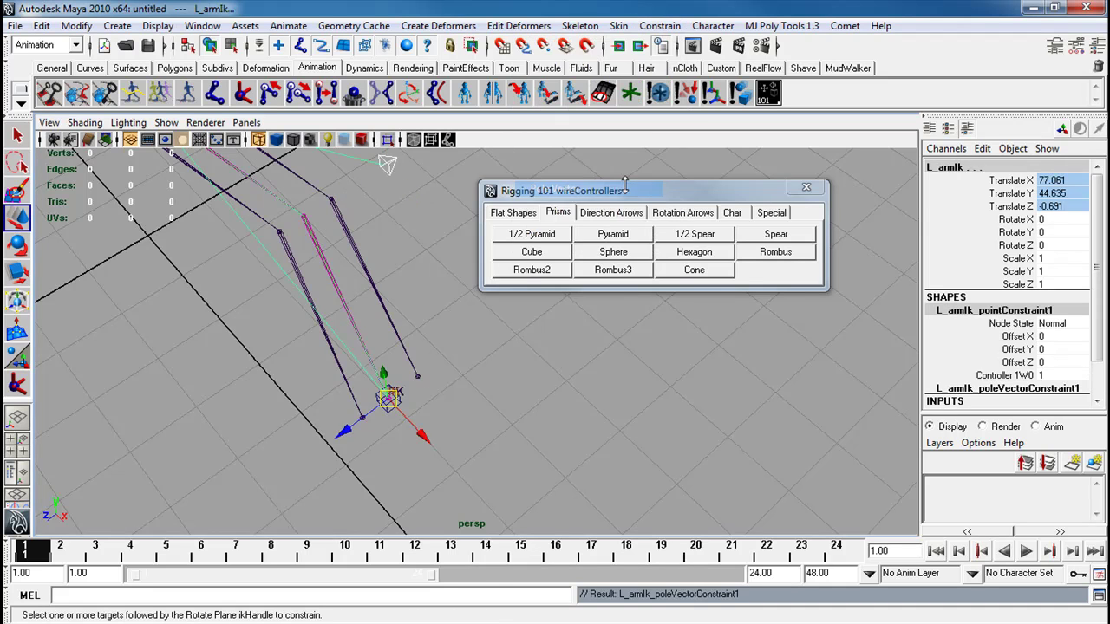
Step: Test the pole vector by raising the pyramid controller behind the elbow, and undo the move
right_click_drag(440, 291, 381, 263, "alt")
middle_click_drag(421, 270, 423, 318, "alt")
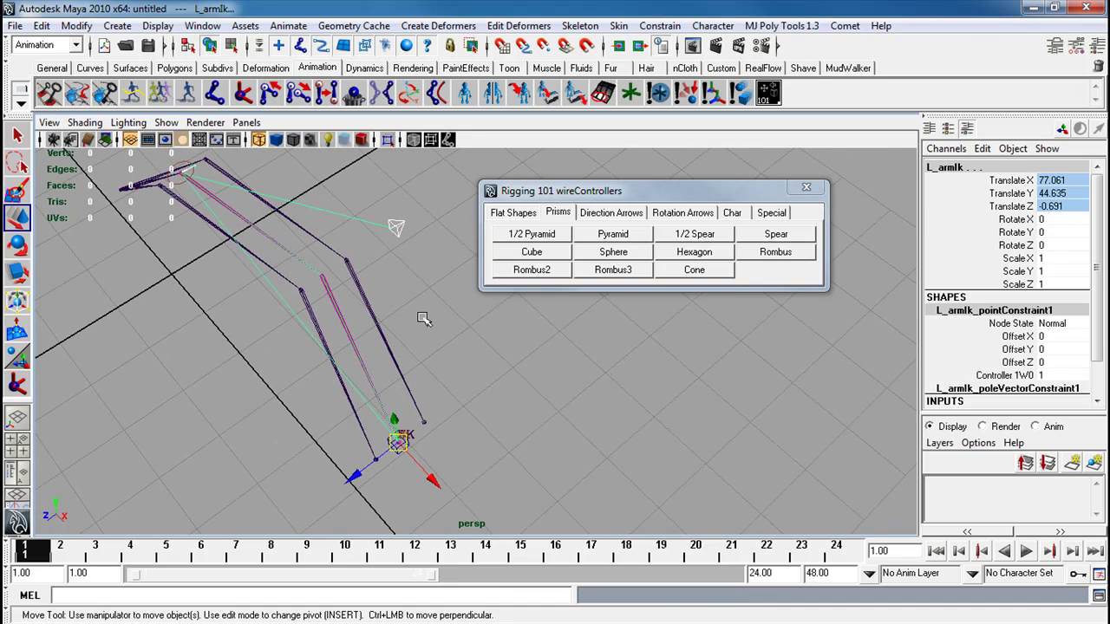
right_click_drag(423, 317, 402, 269, "alt")
left_click(396, 233)
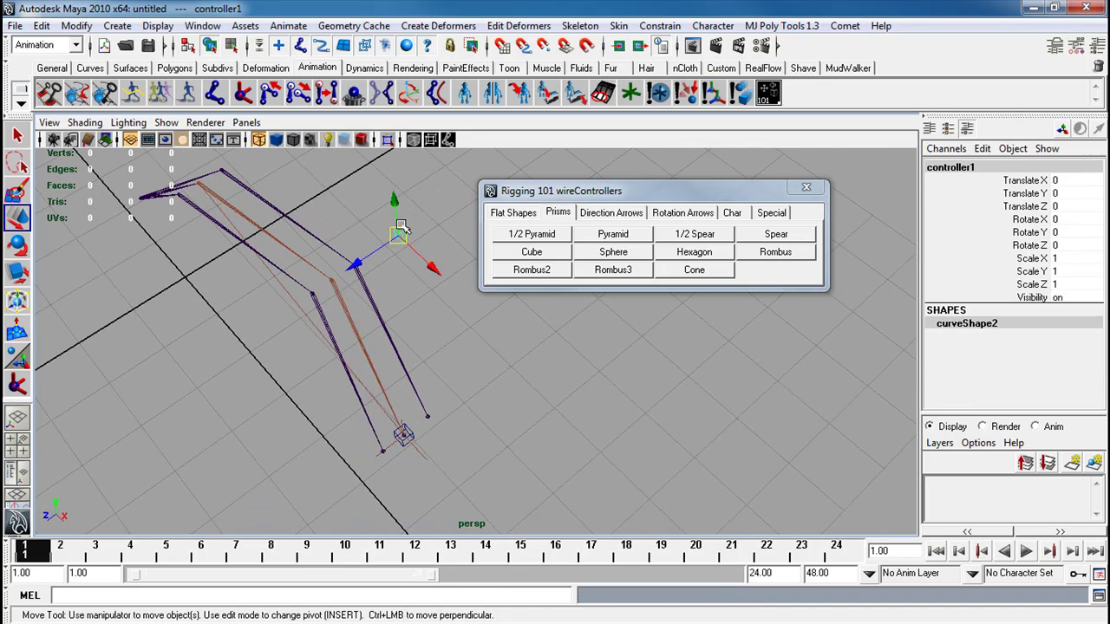
left_click_drag(400, 203, 399, 177)
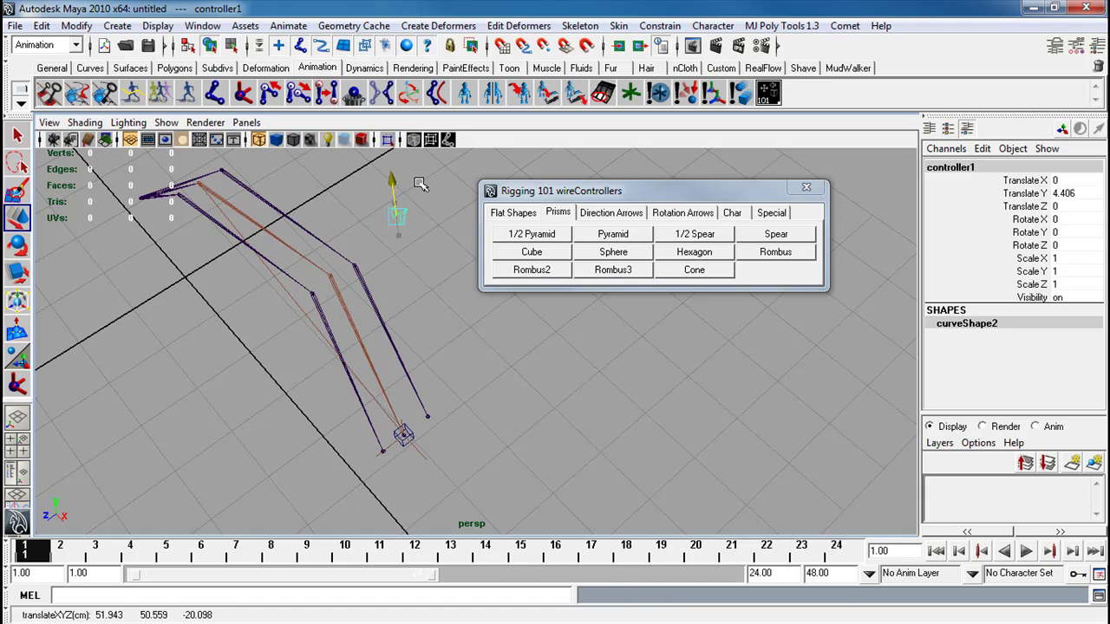
key("ctrl+z")
Step: Rename the pyramid controller as L_armPole_CON and close the wire controllers window
left_click_drag(404, 407, 411, 385, "alt")
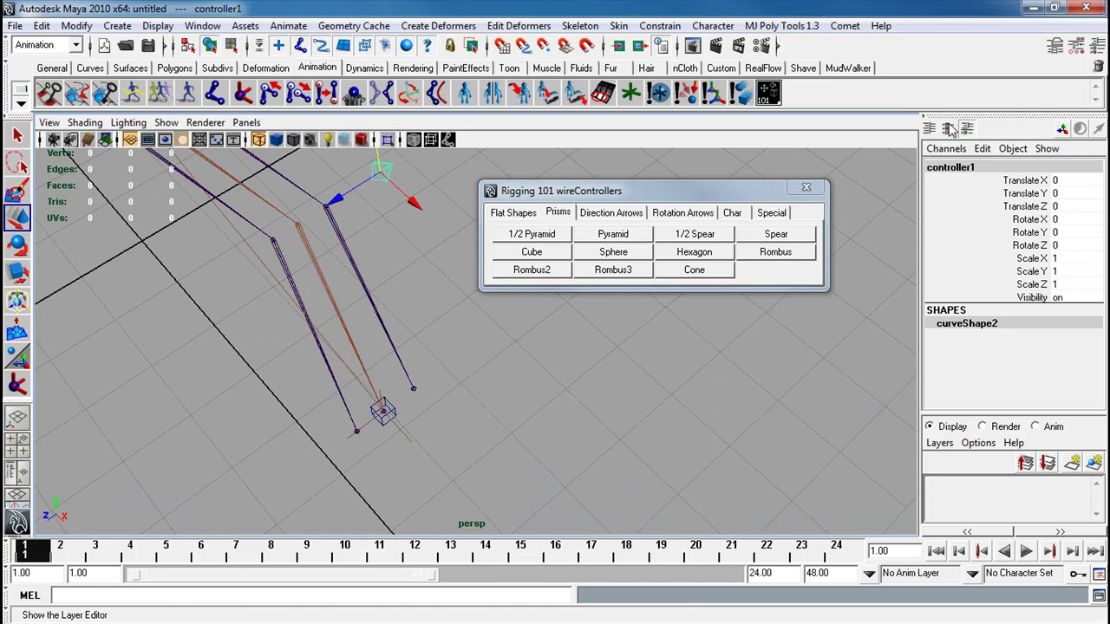
left_click(958, 173)
type("L_armPole")
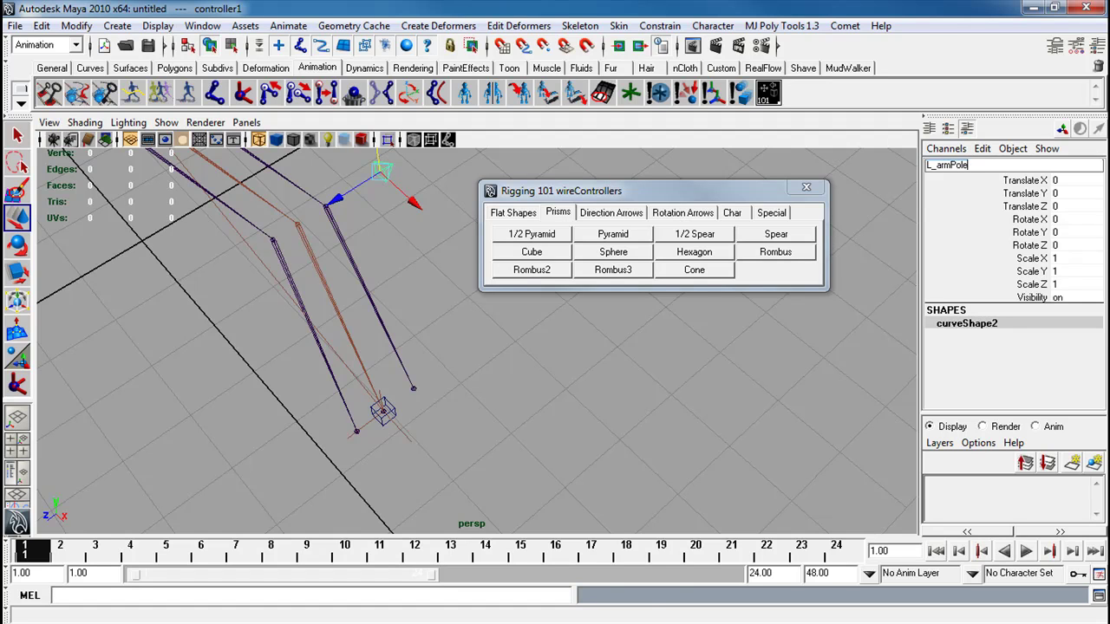
type("_CON")
key("Return")
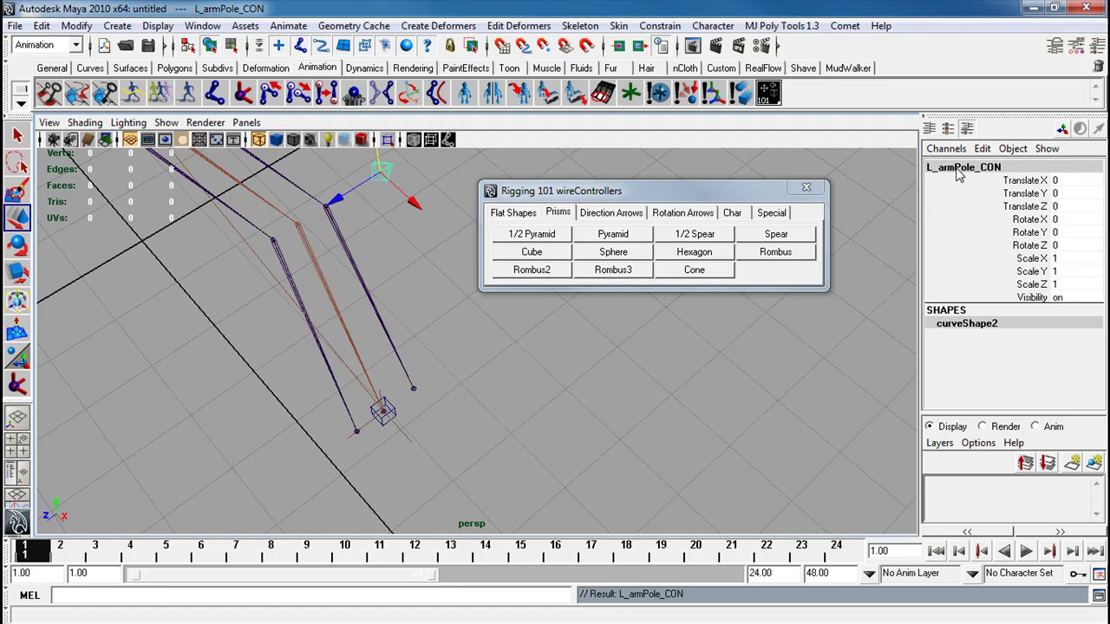
left_click(805, 187)
Step: Orient-constrain the left real shoulder joint to the FK and IK shoulder joints, using the reset default constraint options
left_click_drag(511, 322, 408, 345, "alt")
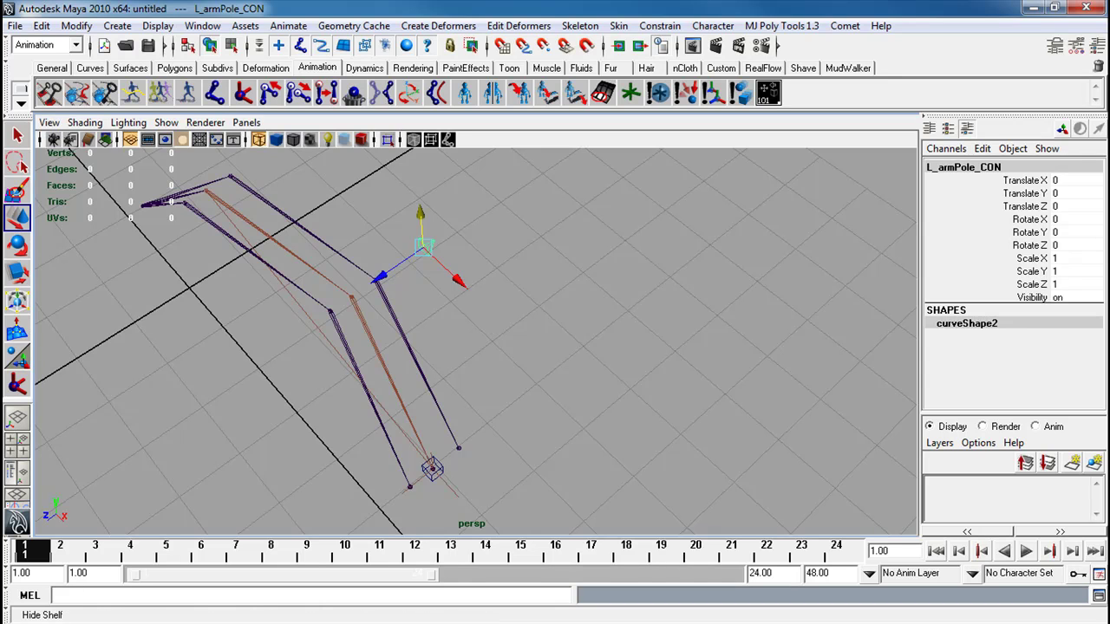
left_click(293, 232)
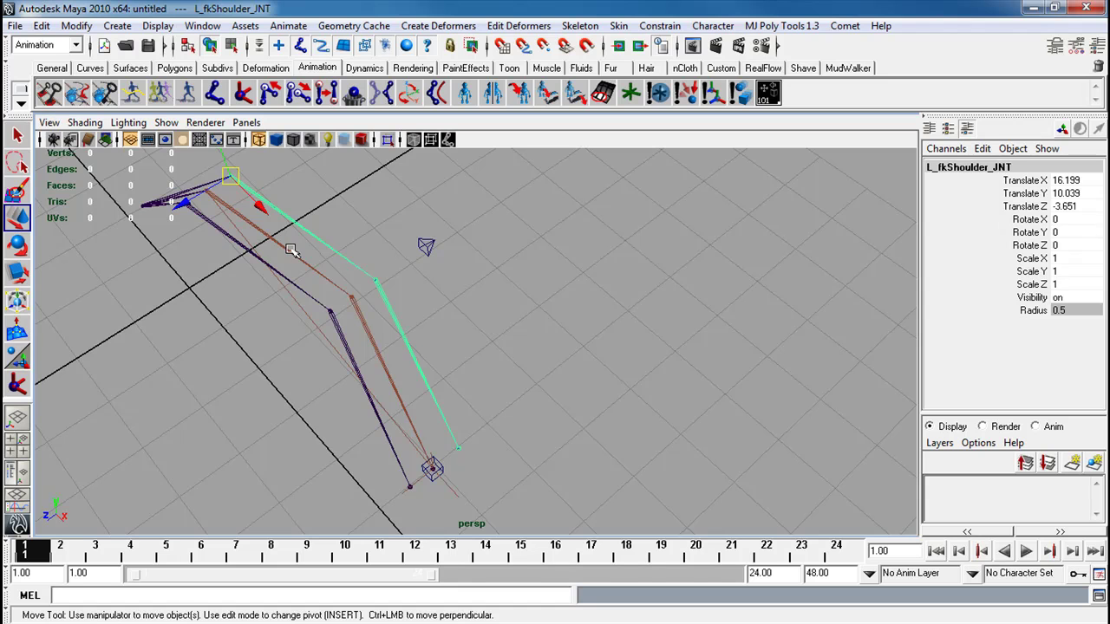
left_click(292, 251, "shift")
left_click(220, 238, "shift")
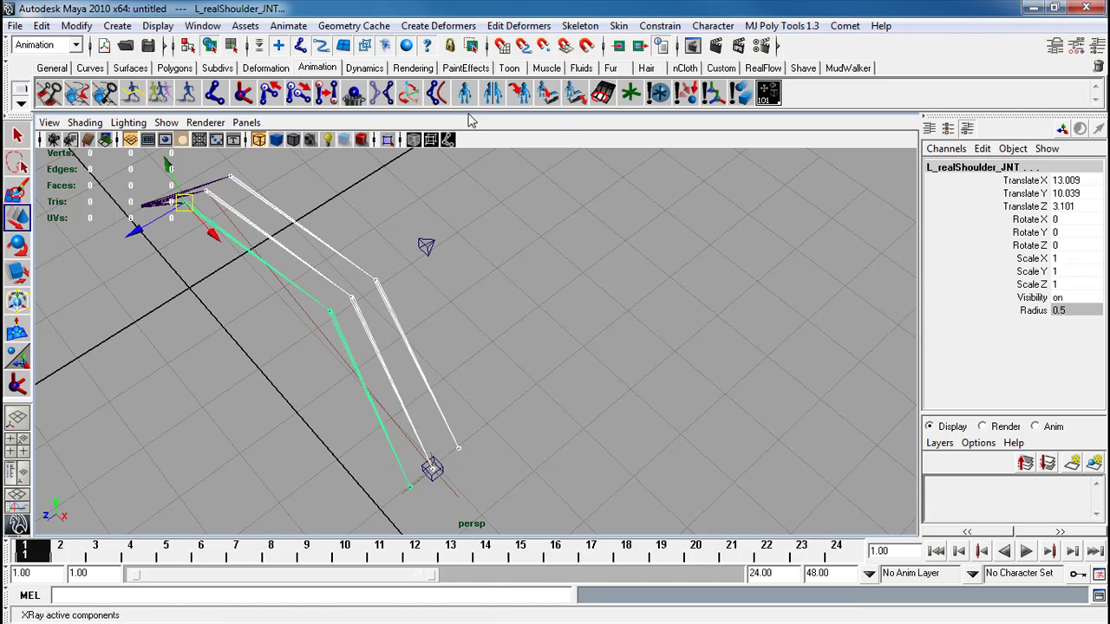
left_click(661, 26)
left_click(675, 81)
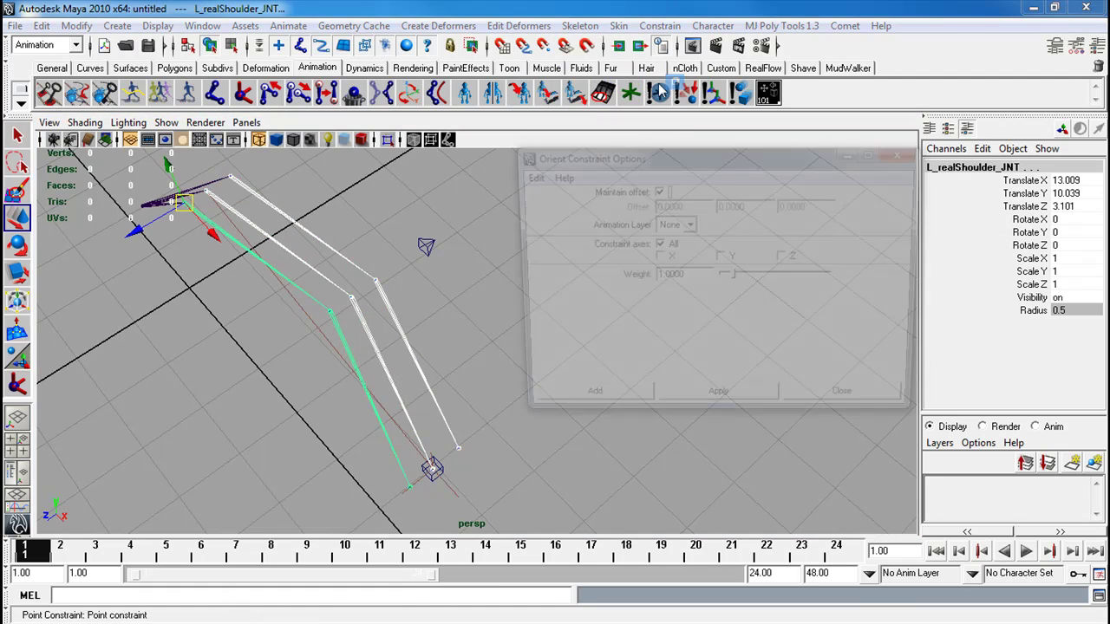
left_click(525, 175)
left_click(461, 213)
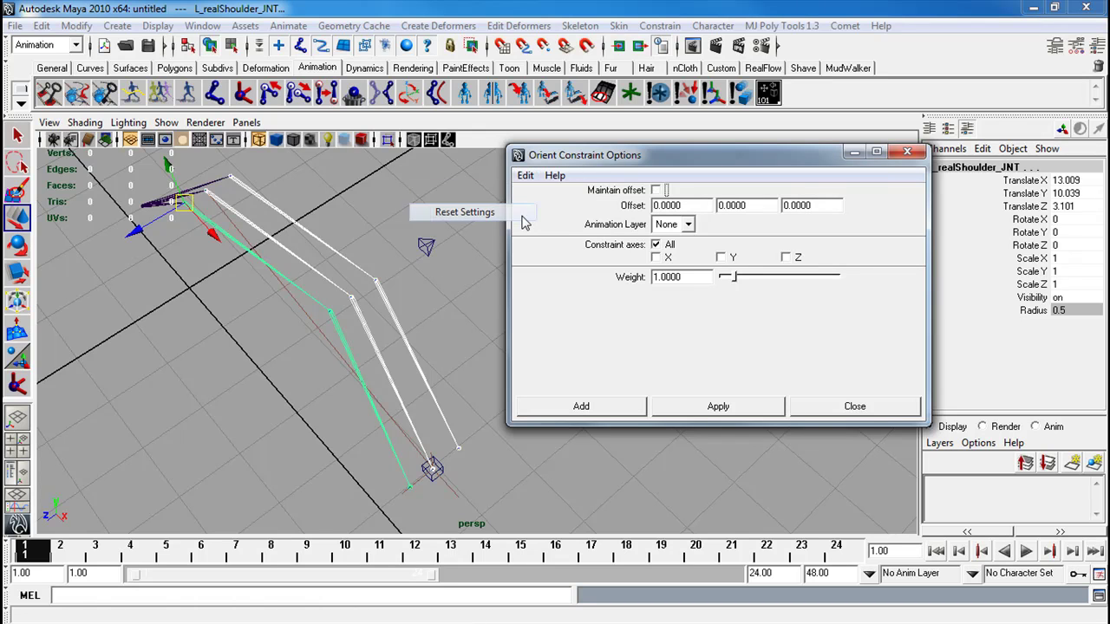
left_click(726, 406)
Step: Orient-constrain the left real elbow joint to the FK and IK elbow joints, and close the constraint options
left_click(431, 318)
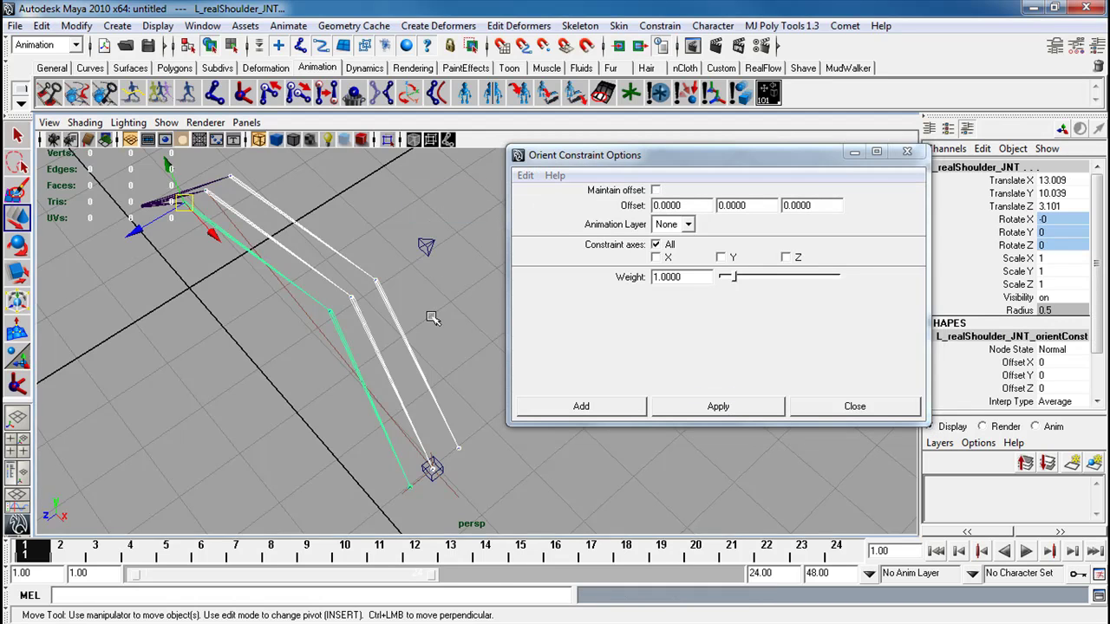
left_click(394, 308)
left_click(331, 336)
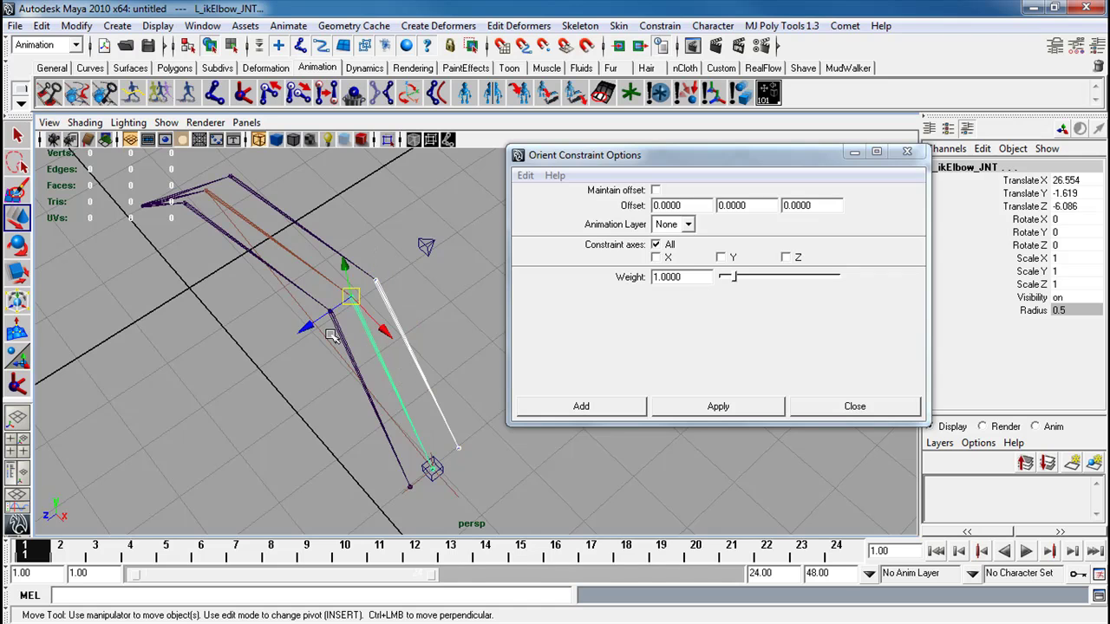
left_click(351, 297, "shift")
left_click(714, 408)
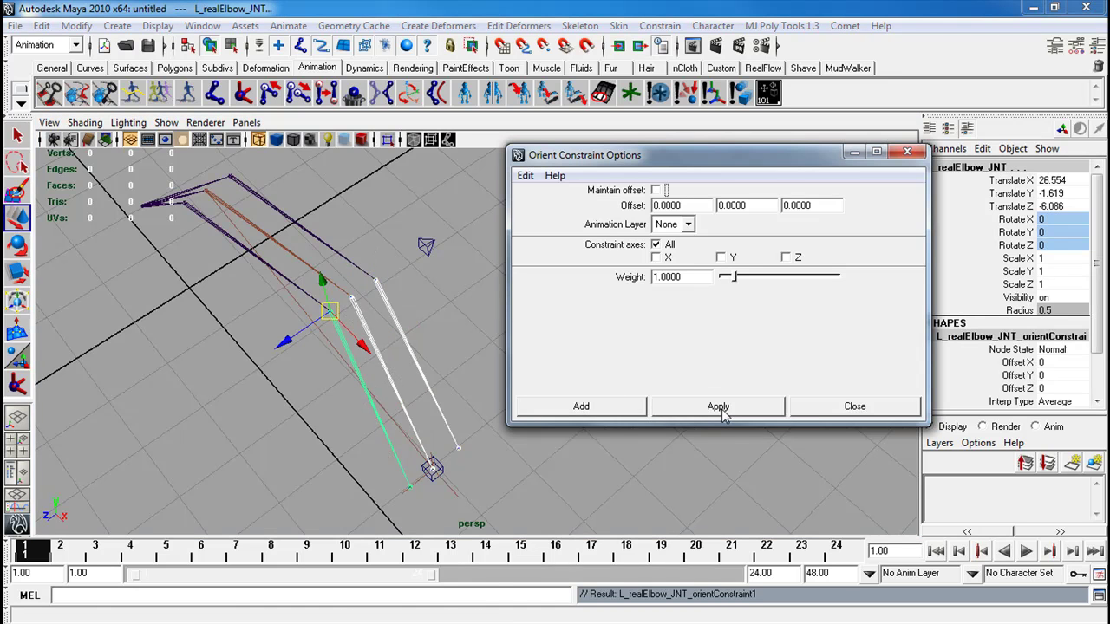
left_click(852, 407)
Step: Test the orient constraints by moving the cube controller at the left wrist, and undo the move
left_click_drag(523, 381, 478, 379, "alt")
right_click_drag(555, 433, 527, 439, "alt")
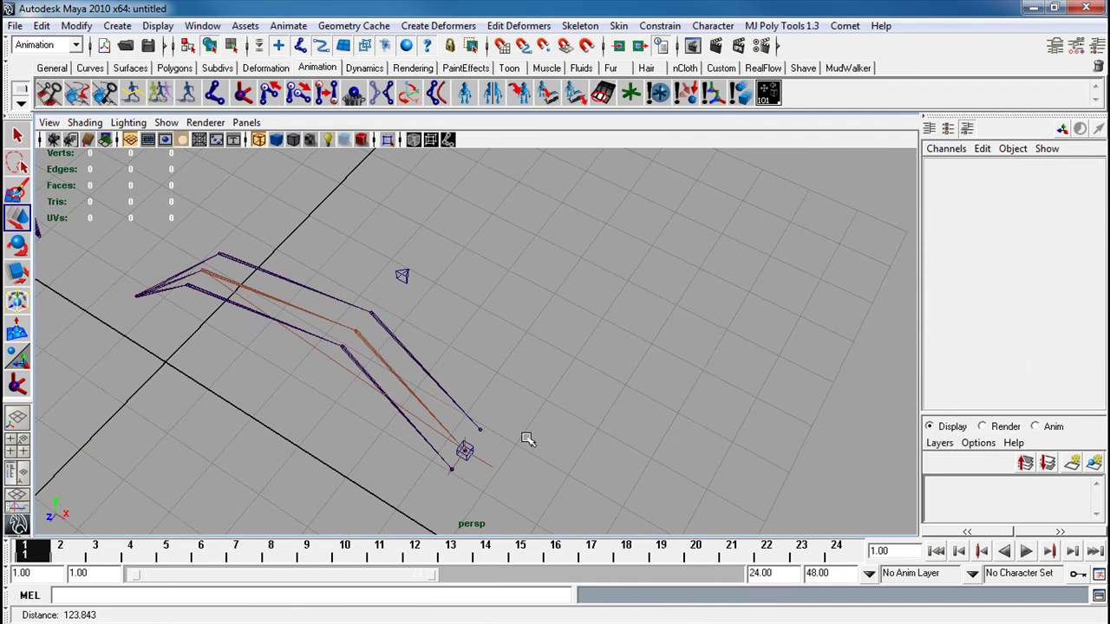
left_click(474, 451)
left_click_drag(473, 451, 249, 445)
left_click_drag(527, 397, 468, 433)
key("z")
Step: Examine the FK and IK weights of the orient constraint on the left real shoulder joint
left_click(322, 330)
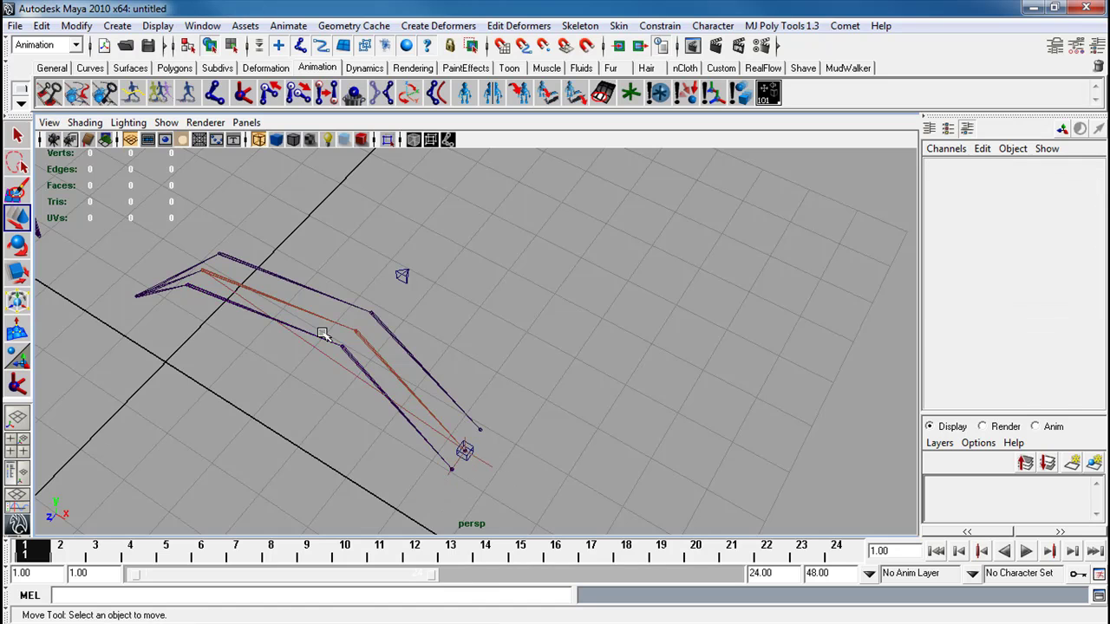
left_click(318, 334)
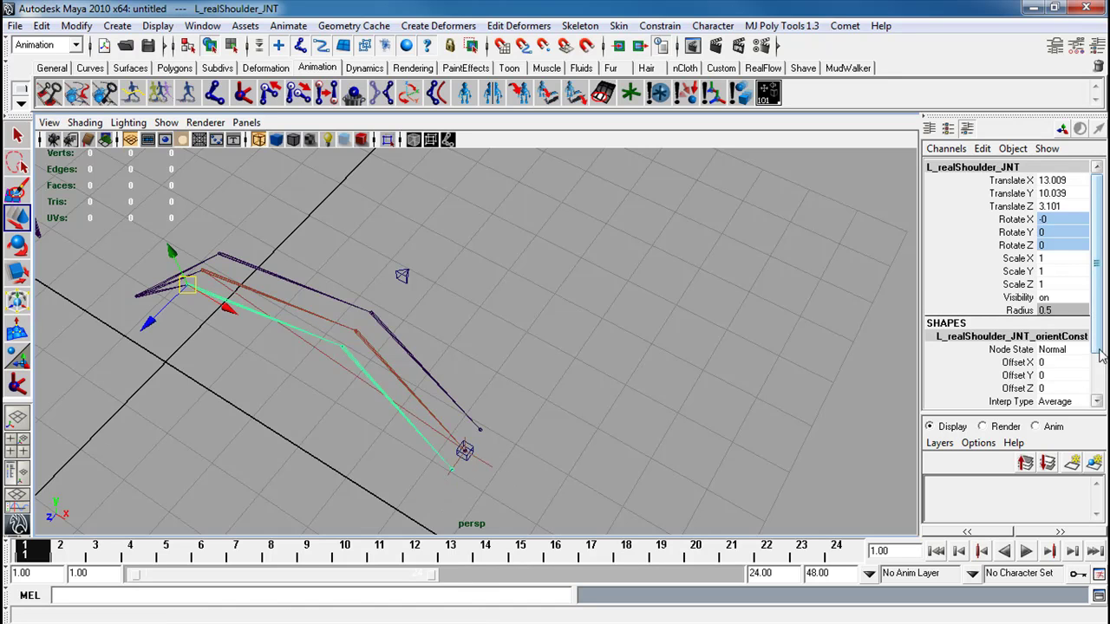
scroll(1031, 369, "down", 2)
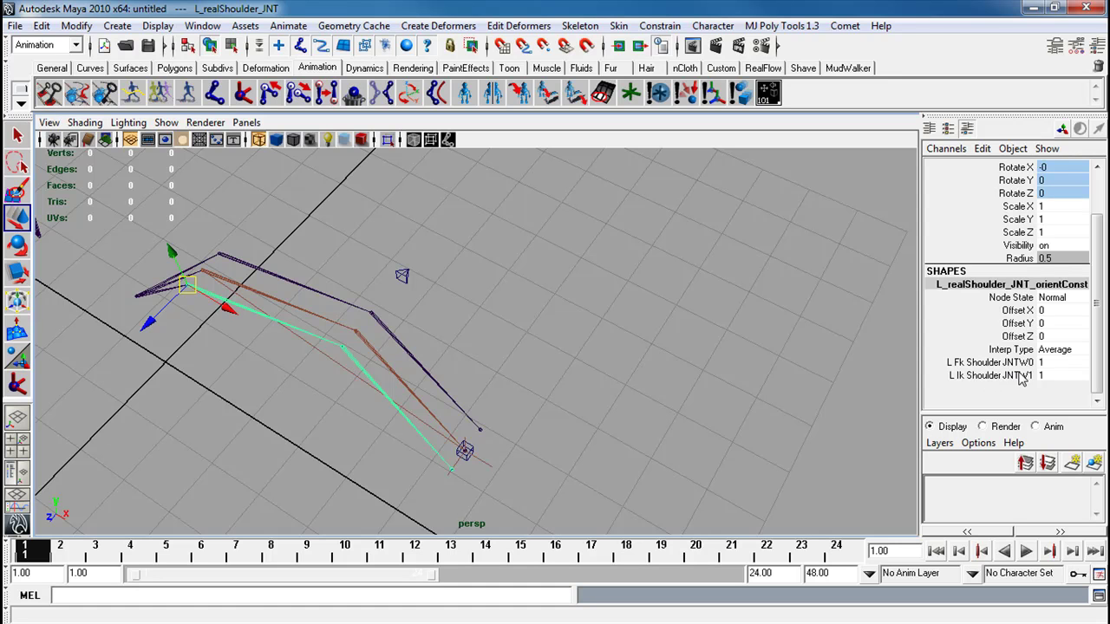
Step: Snap the left FK and real shoulder joints onto the IK shoulder joint so the three arm chains overlap
left_click_drag(274, 356, 352, 317, "alt")
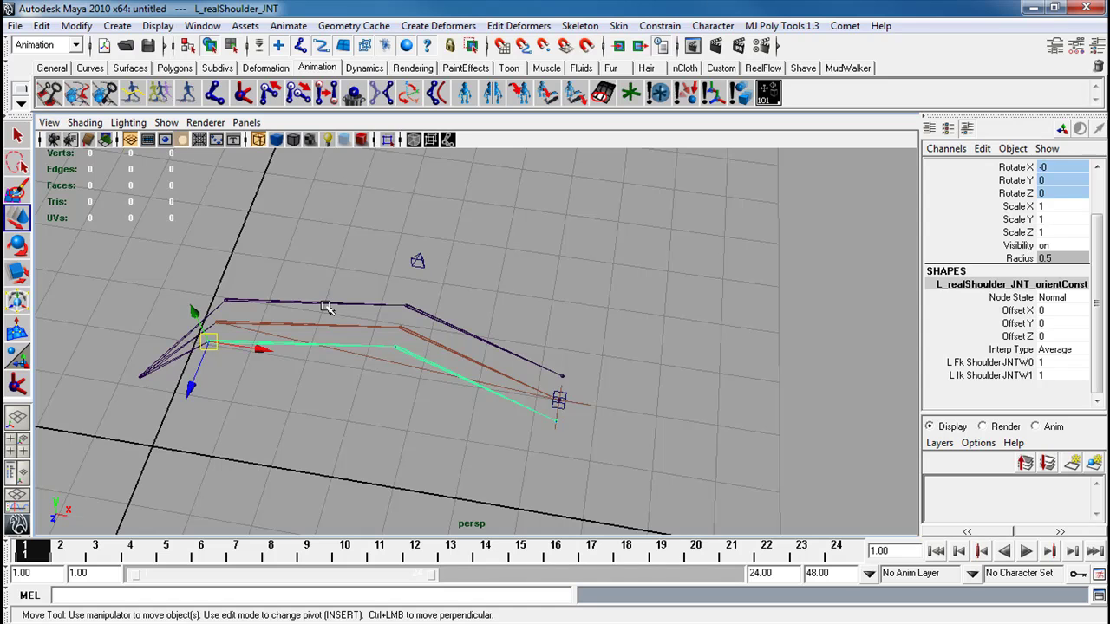
left_click(326, 306)
left_click(308, 319)
left_click(300, 305)
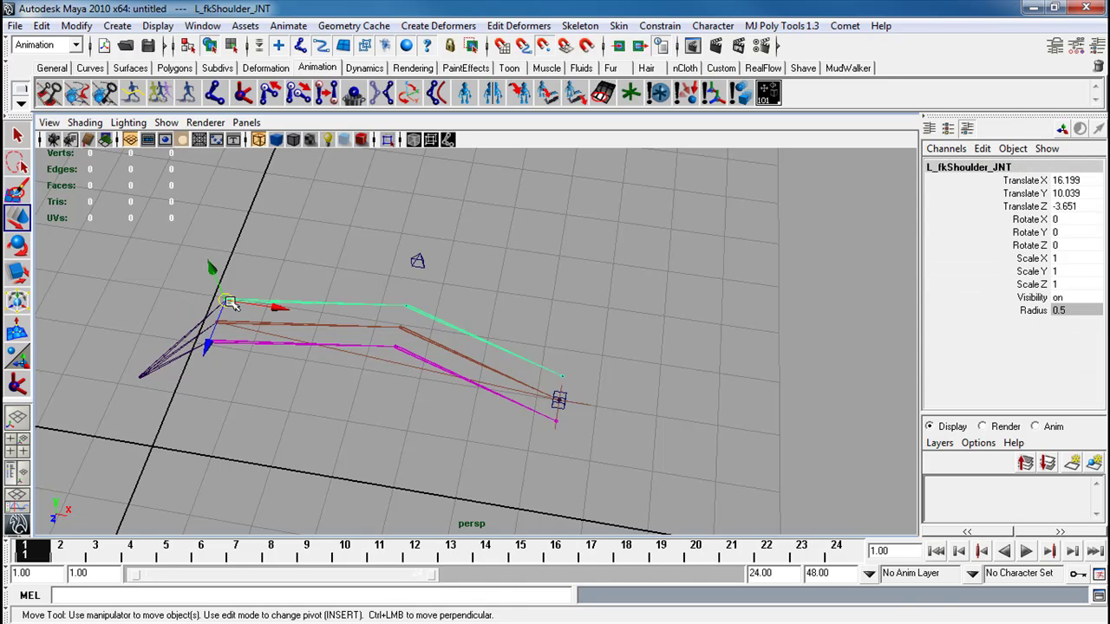
left_click_drag(228, 300, 211, 335)
left_click(211, 340)
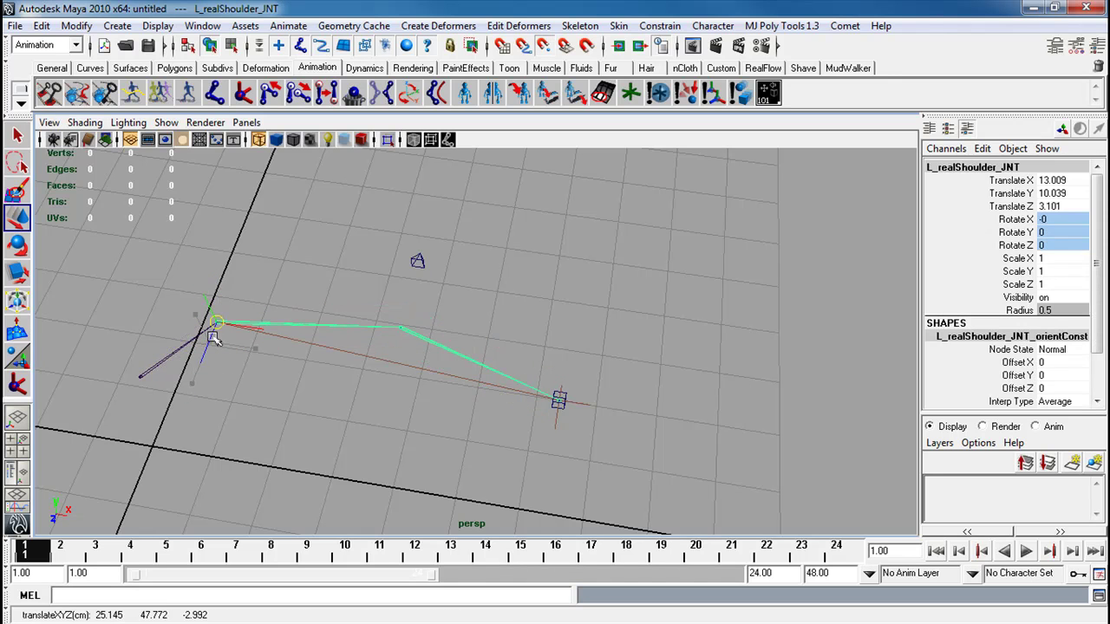
Step: Try moving the L_armIk_CON controller with the chains overlapping, undo the move and clear the selection
left_click(453, 411)
left_click_drag(472, 392, 423, 468, "alt")
left_click(571, 385)
key("ctrl+z")
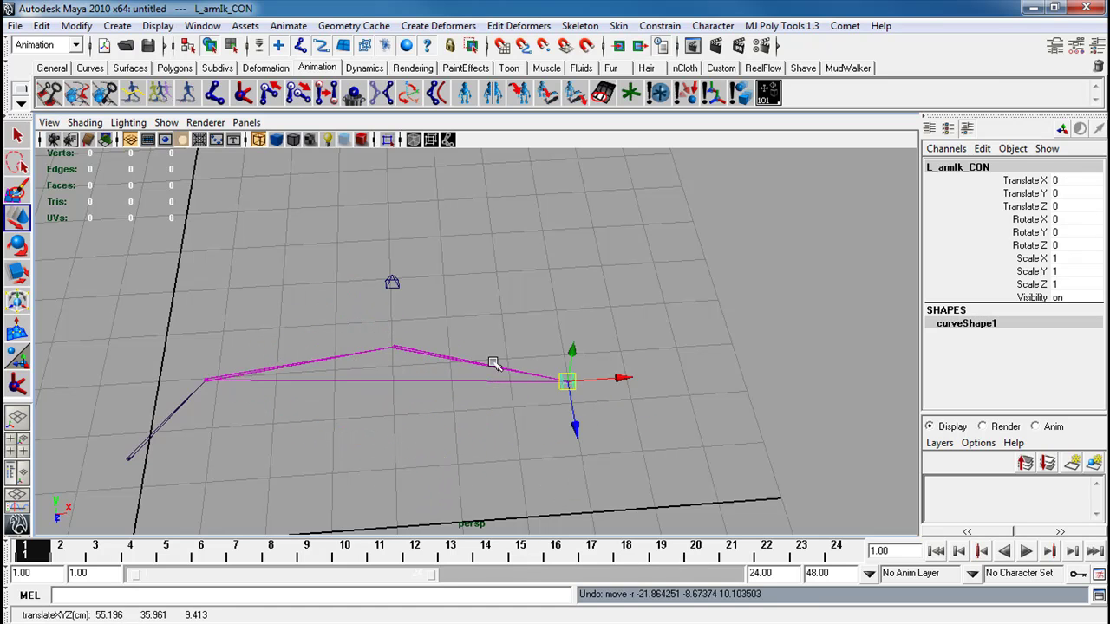
left_click(475, 330)
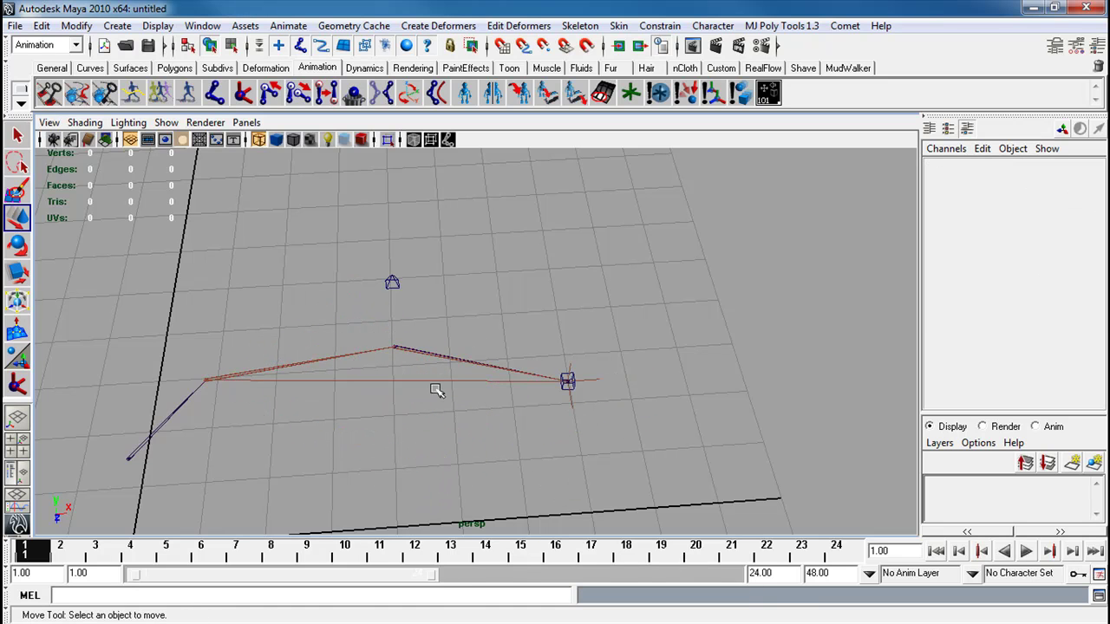
Step: Create a Hexagon prism controller with the Rigging 101 wireControllers tool
left_click_drag(435, 389, 371, 360, "alt")
middle_click_drag(369, 361, 476, 322, "alt")
left_click_drag(352, 324, 328, 351, "alt")
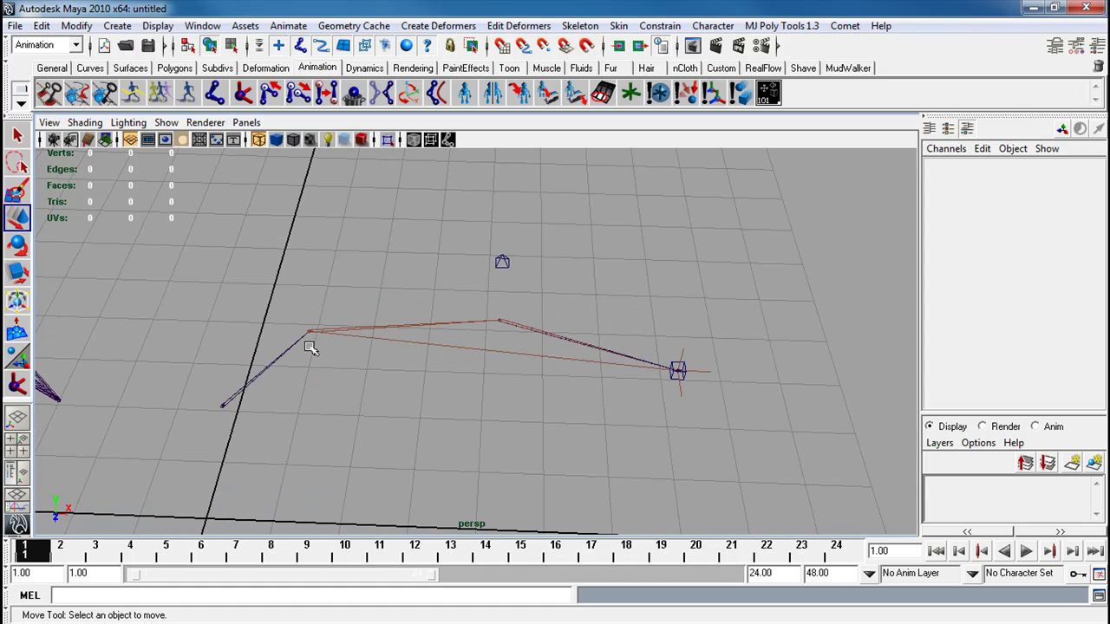
right_click_drag(310, 348, 341, 338, "alt")
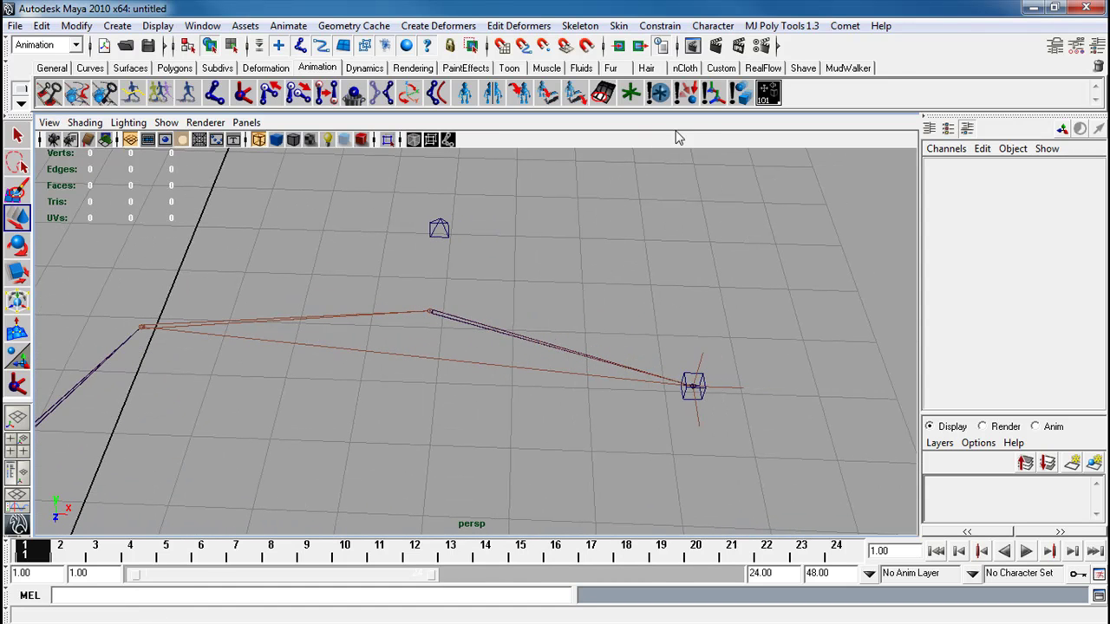
left_click(767, 93)
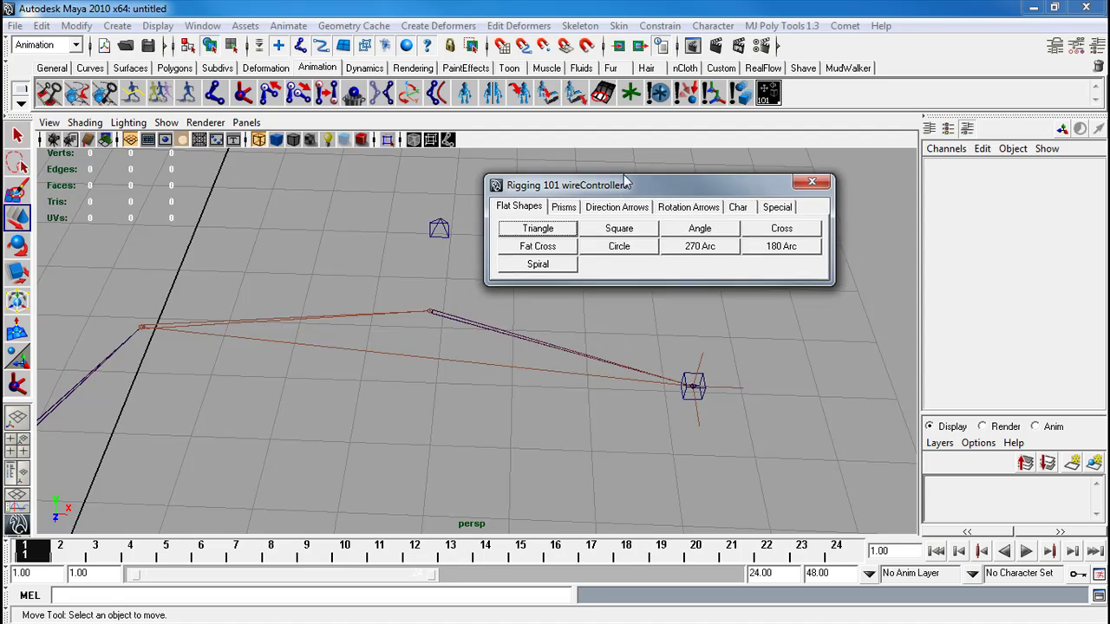
left_click(598, 167)
left_click(715, 208)
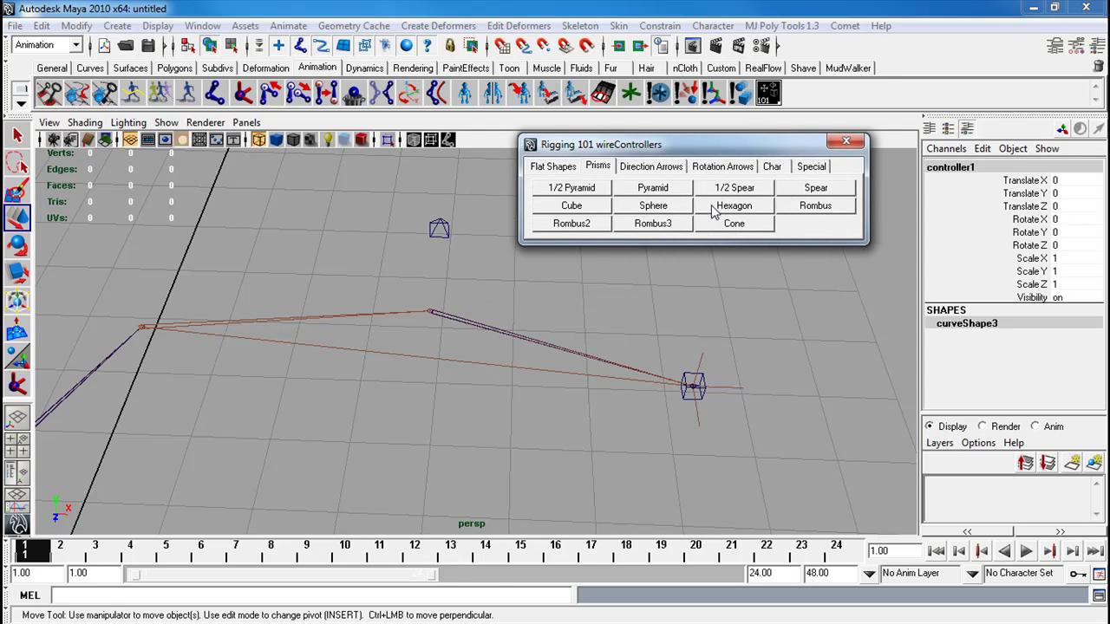
Step: Group the hexagon controller and move the group onto the left upper arm at Translate X 35.236, Translate Y 47.433
middle_click_drag(471, 379, 400, 268, "alt")
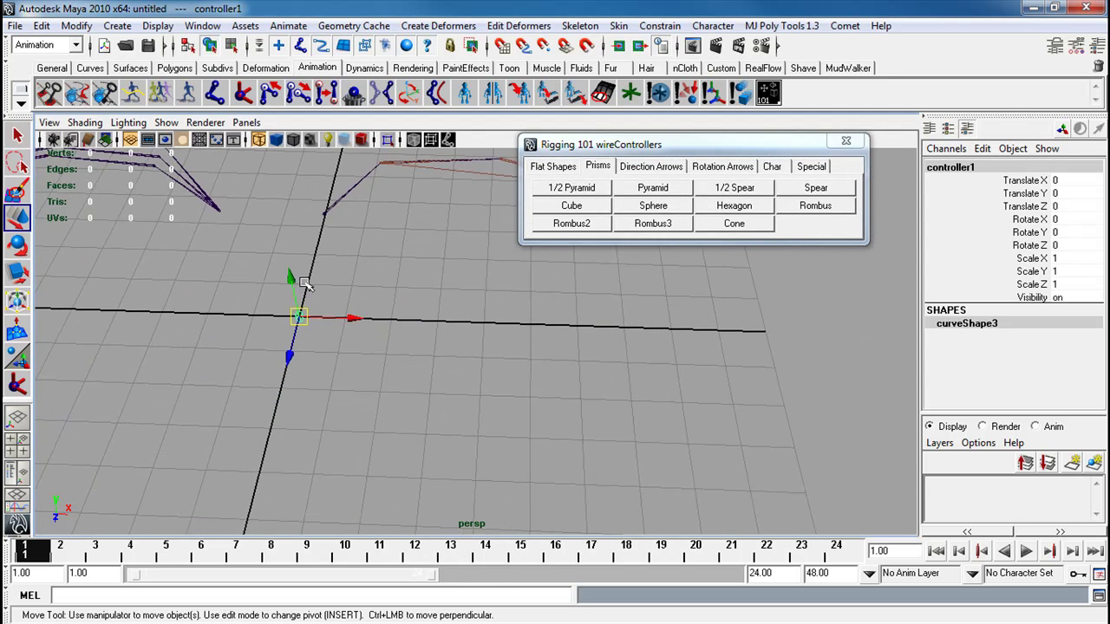
right_click_drag(304, 287, 482, 364, "alt")
middle_click_drag(193, 316, 309, 322, "alt")
right_click_drag(243, 316, 288, 321, "alt")
left_click_drag(289, 322, 279, 227, "alt")
right_click_drag(323, 363, 298, 363, "alt")
middle_click_drag(297, 363, 318, 337, "alt")
left_click_drag(448, 371, 266, 373, "alt")
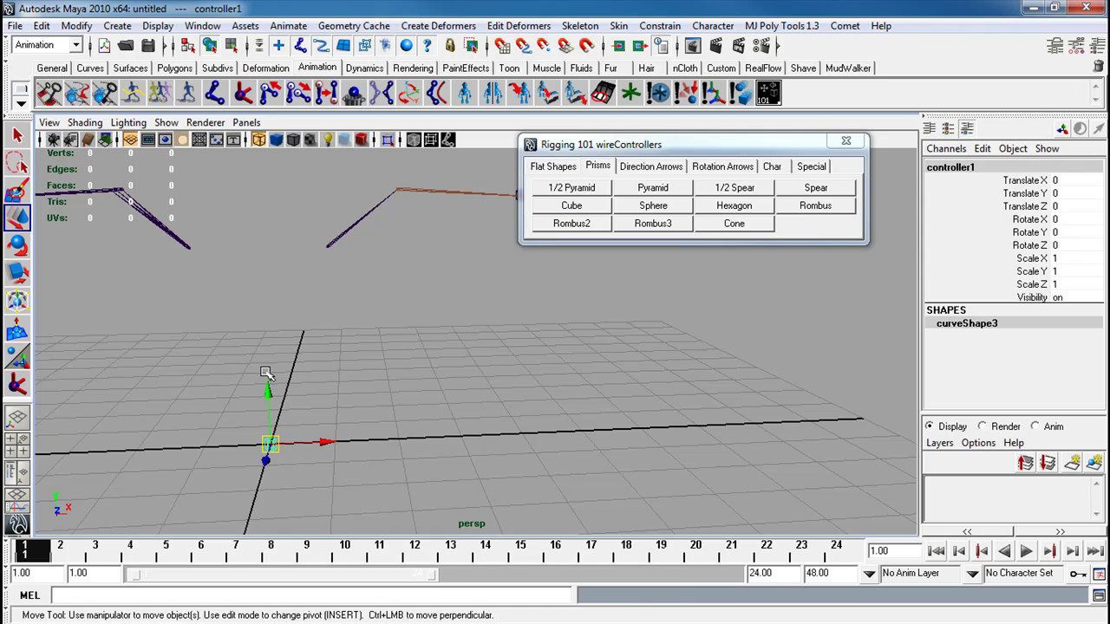
key("ctrl+g")
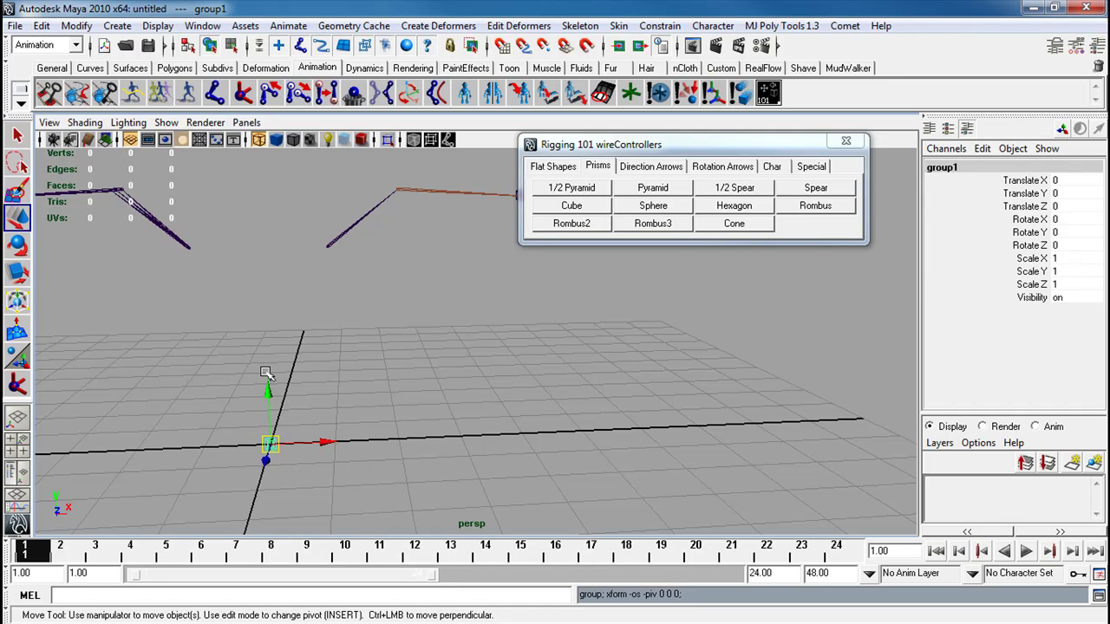
left_click_drag(271, 394, 497, 203)
Step: Frame the hexagon controller's group in the front view and activate the Rotate tool for it
middle_click_drag(431, 213, 304, 299, "alt")
right_click_drag(303, 299, 428, 320, "alt")
key("space")
left_click_drag(445, 317, 446, 339)
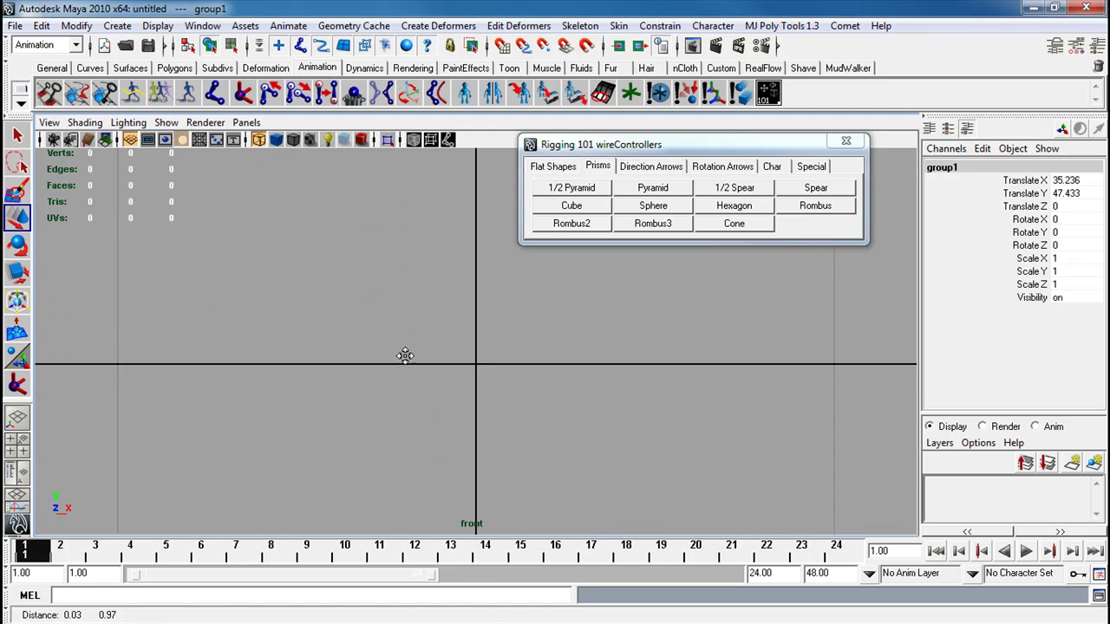
key("f")
right_click_drag(431, 362, 274, 250, "alt")
middle_click_drag(506, 349, 483, 302, "alt")
key("e")
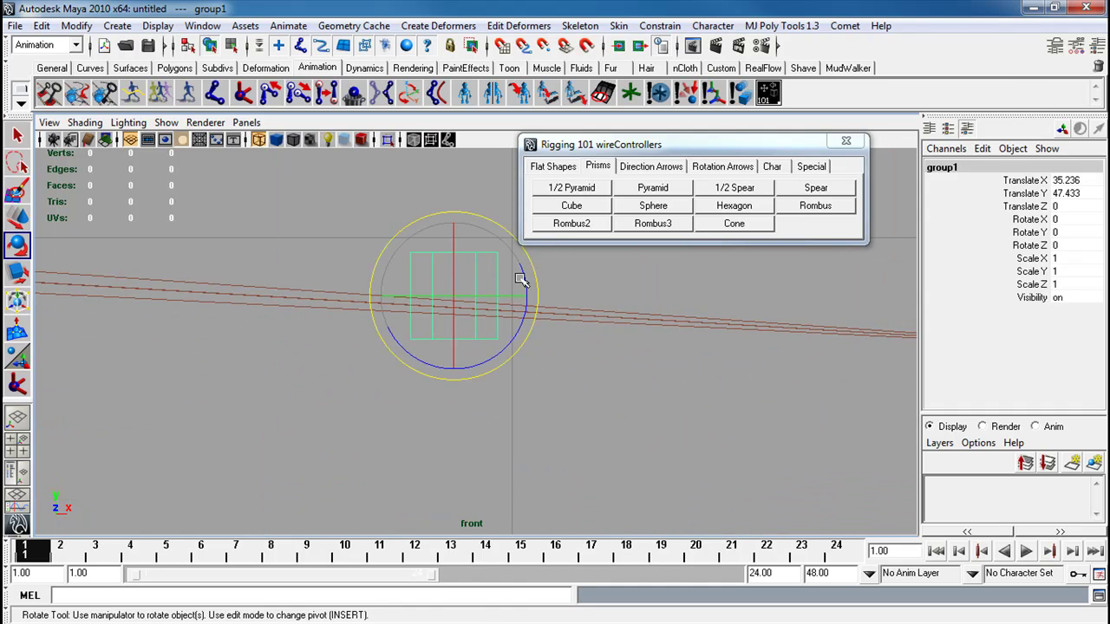